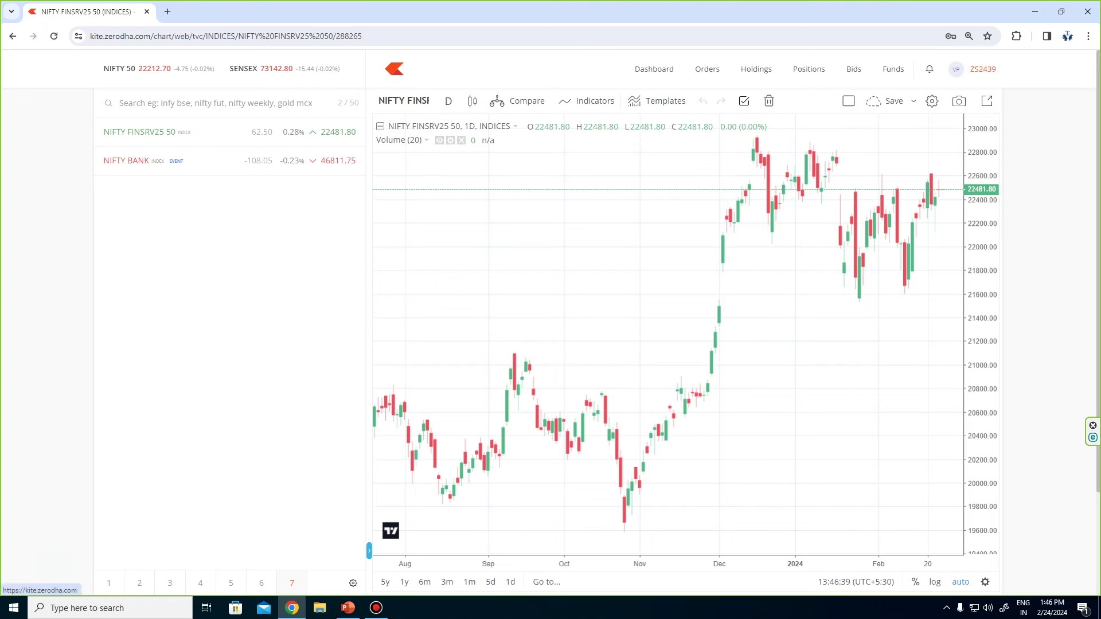
# Open the profile settings and set the chart type to TradingView v2.0.
pyautogui.moveTo(982, 69)
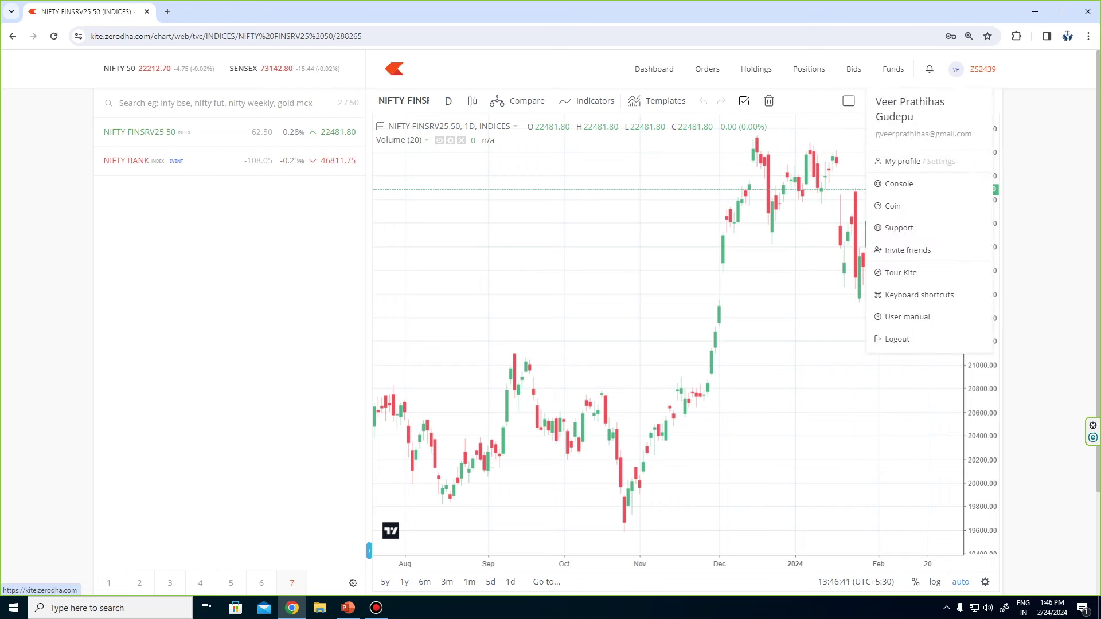
pyautogui.click(903, 161)
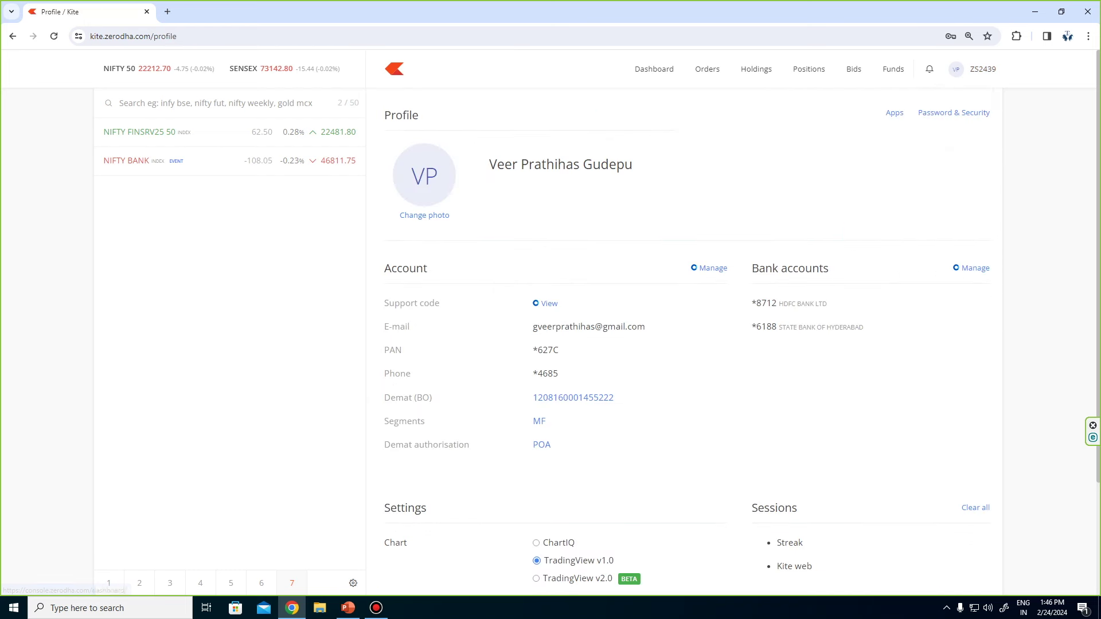
pyautogui.scroll(-2, 903, 161)
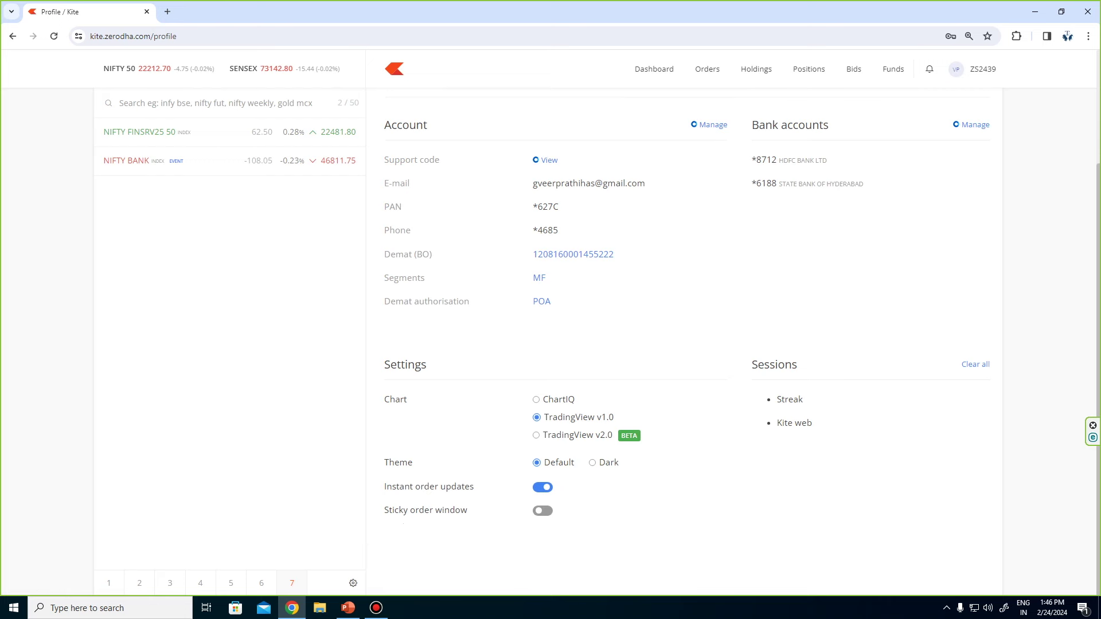
pyautogui.click(536, 399)
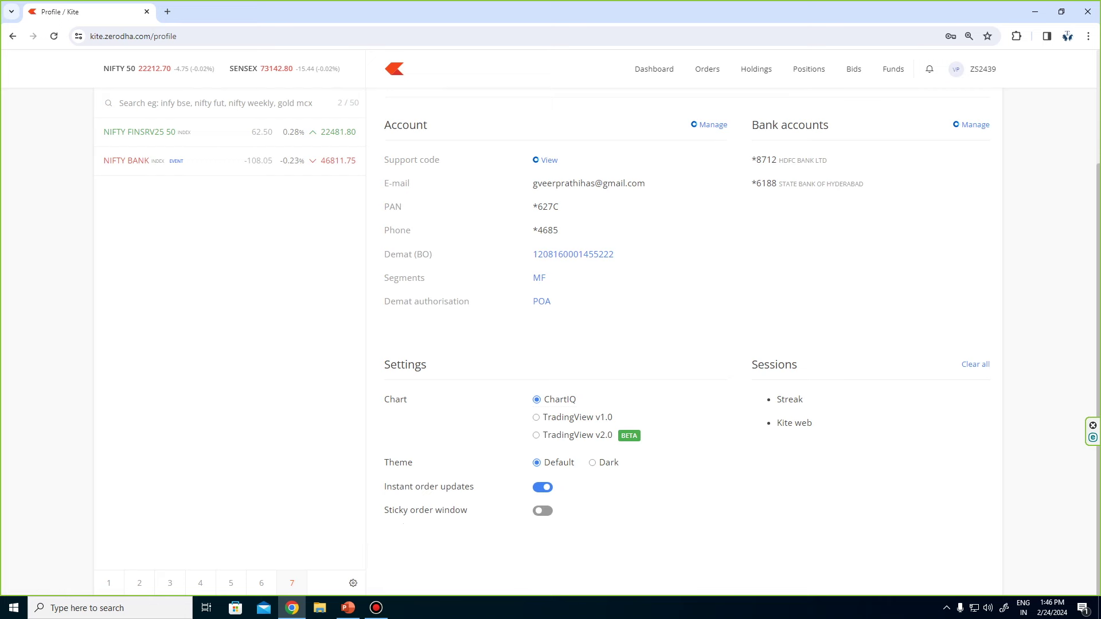
pyautogui.click(537, 436)
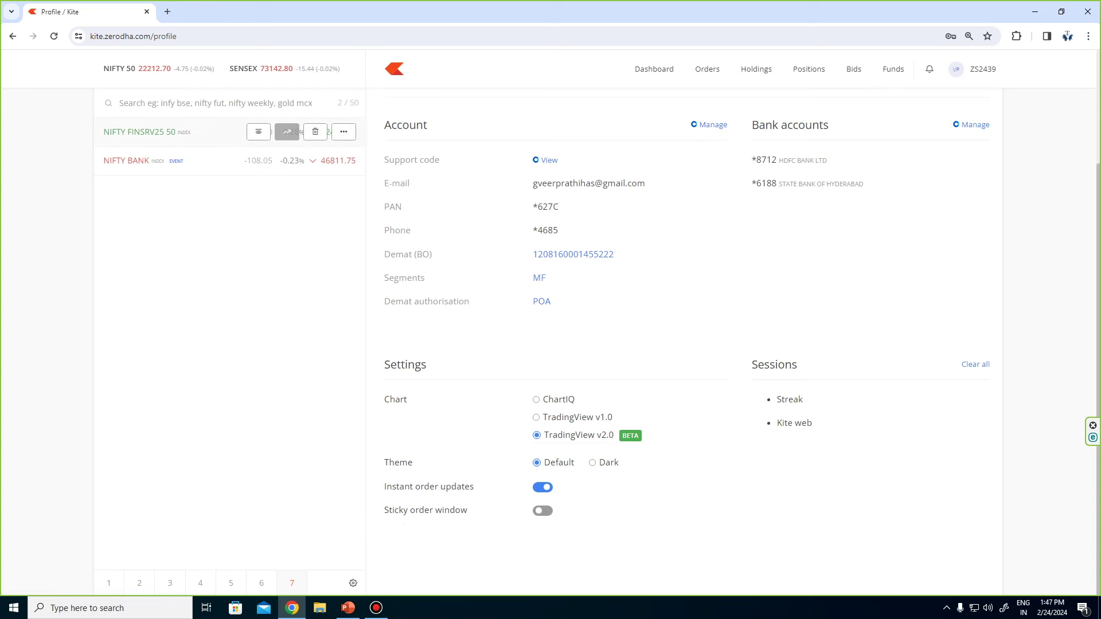
# Open the NIFTY FINSRV25 50 chart and launch Backtest with Streak from it.
pyautogui.click(287, 132)
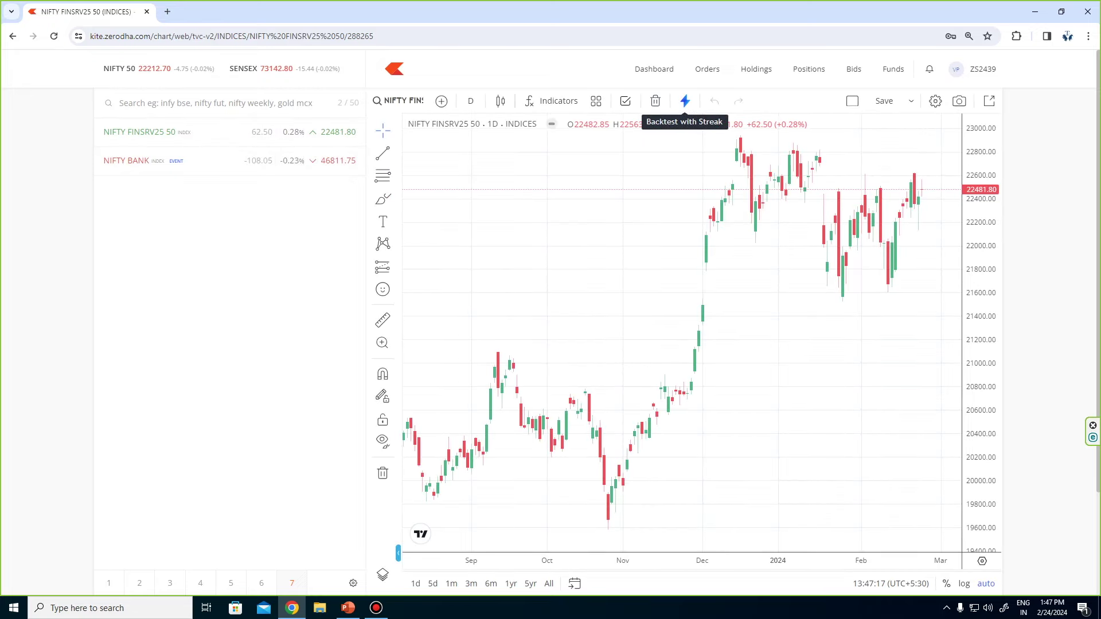
pyautogui.click(686, 101)
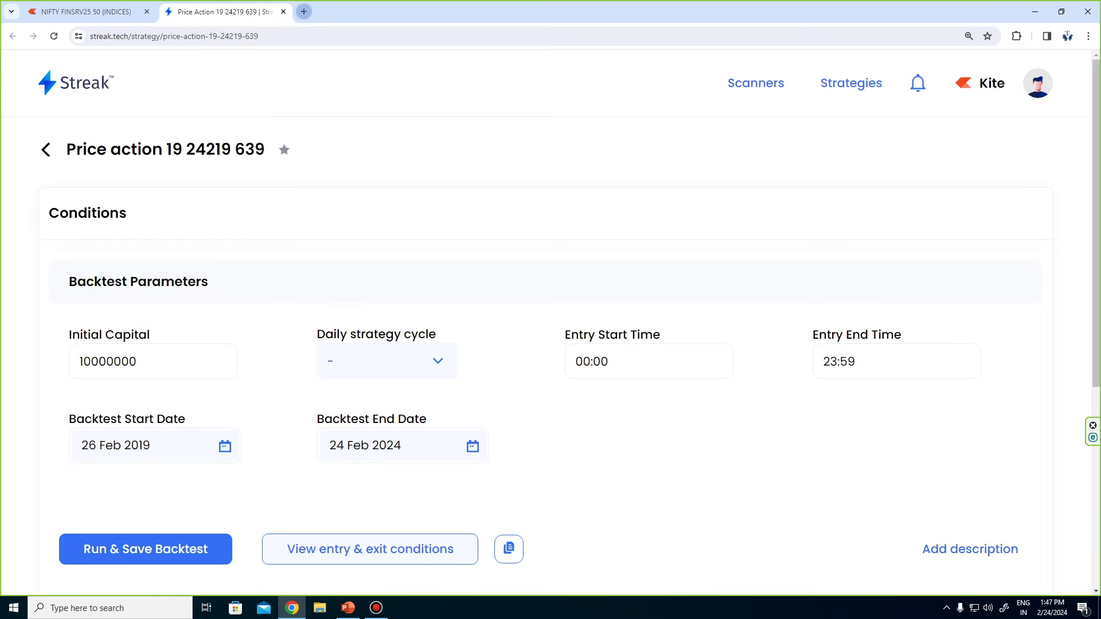
# Search the web for "streak" in a separate tab, view the Streak trading platform's home page, and close that tab.
pyautogui.click(304, 11)
pyautogui.write('strea')
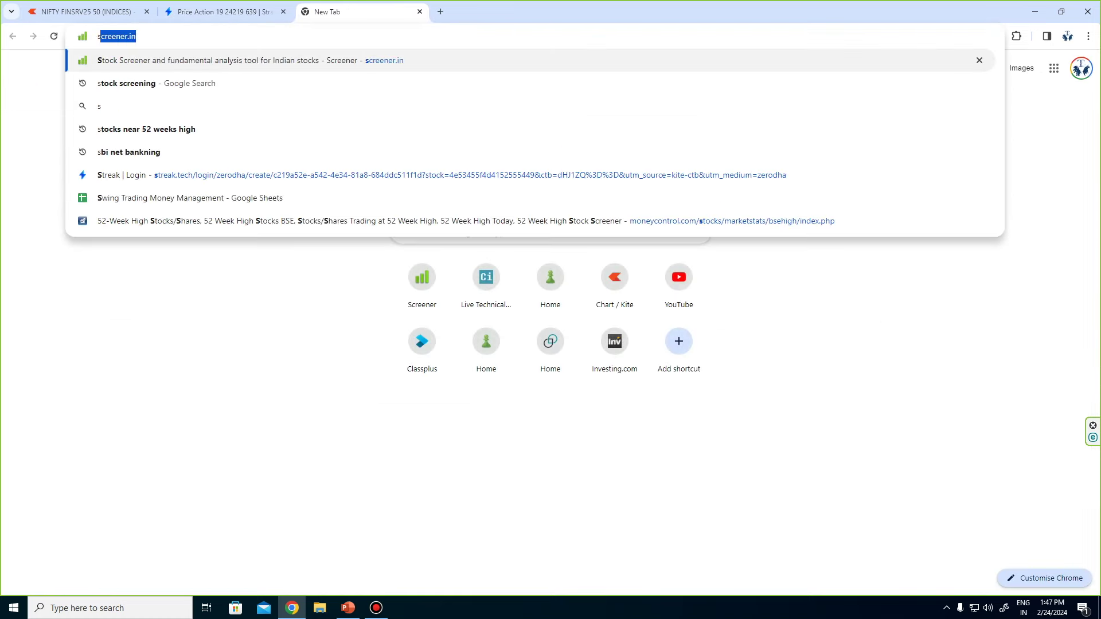
pyautogui.write('k')
pyautogui.press('Return')
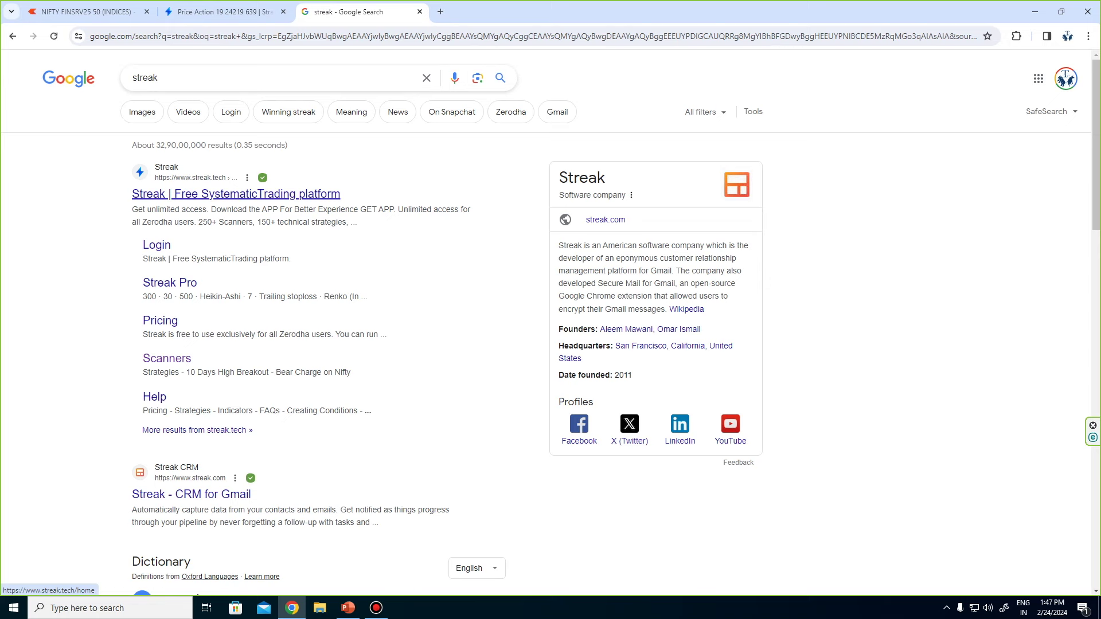
pyautogui.click(236, 194)
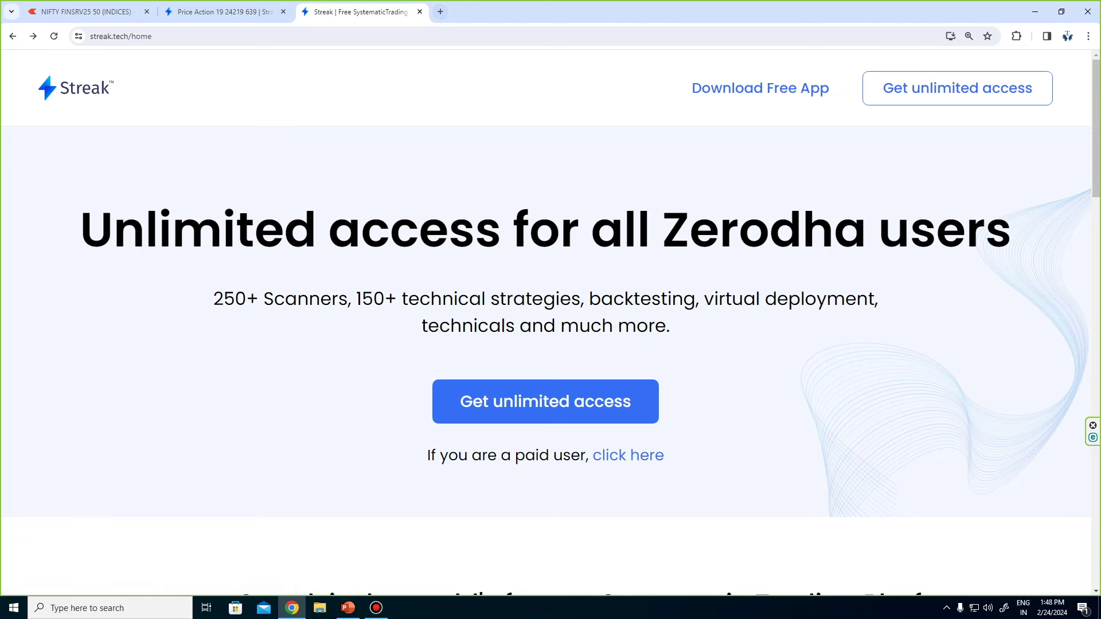
pyautogui.hotkey('ctrl', 'w')
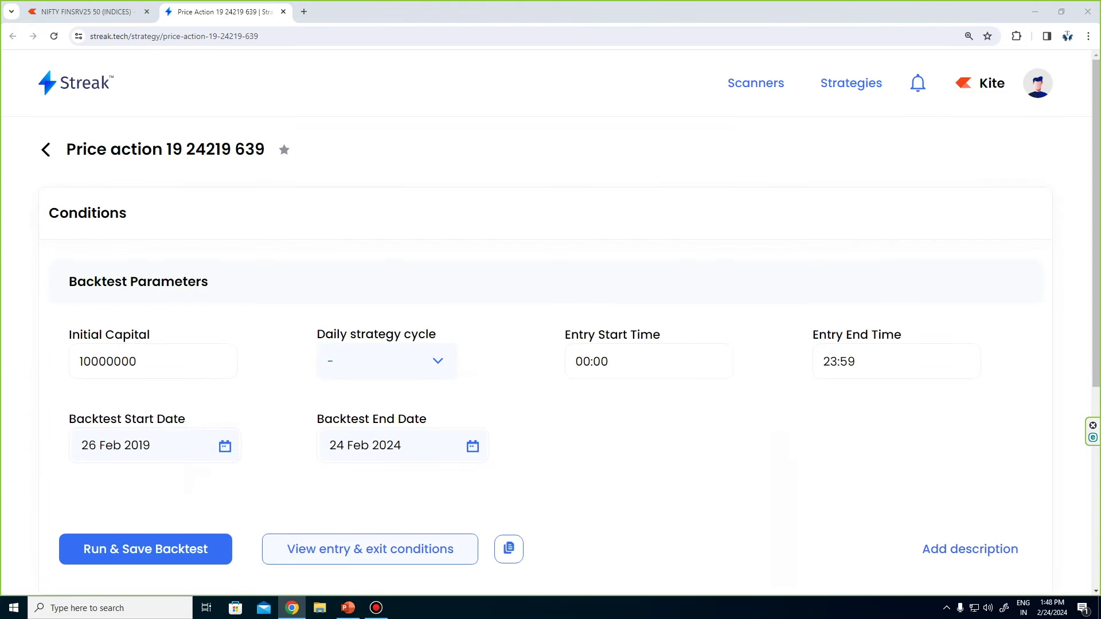
# Leave the Price action backtest and open Streak's Scanners page to view the available scanners.
pyautogui.hotkey('alt', 'Left')
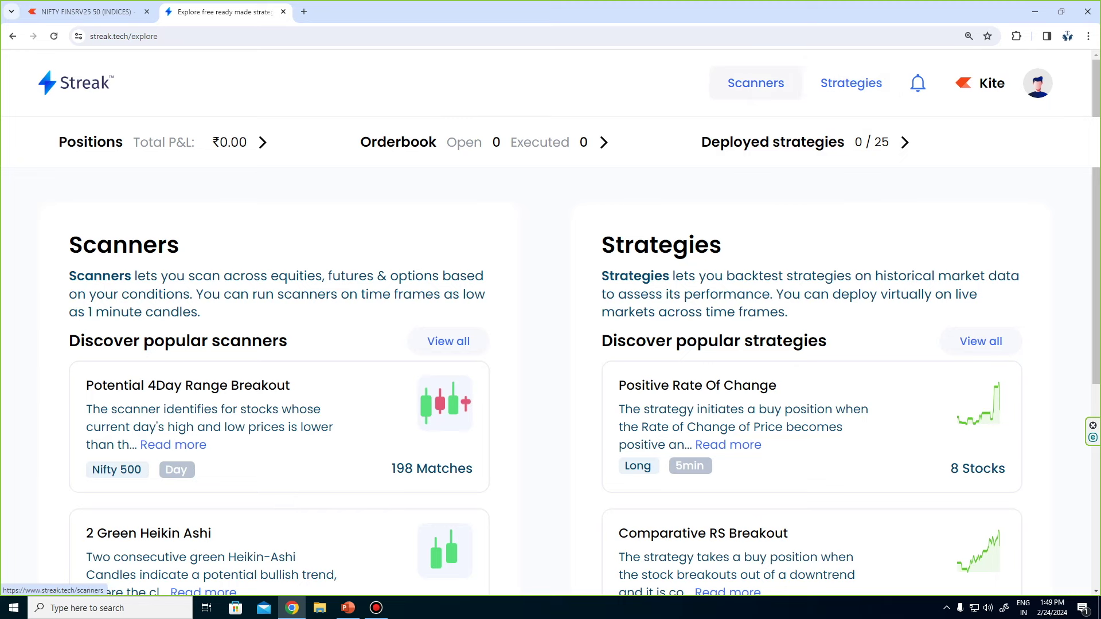
pyautogui.click(756, 83)
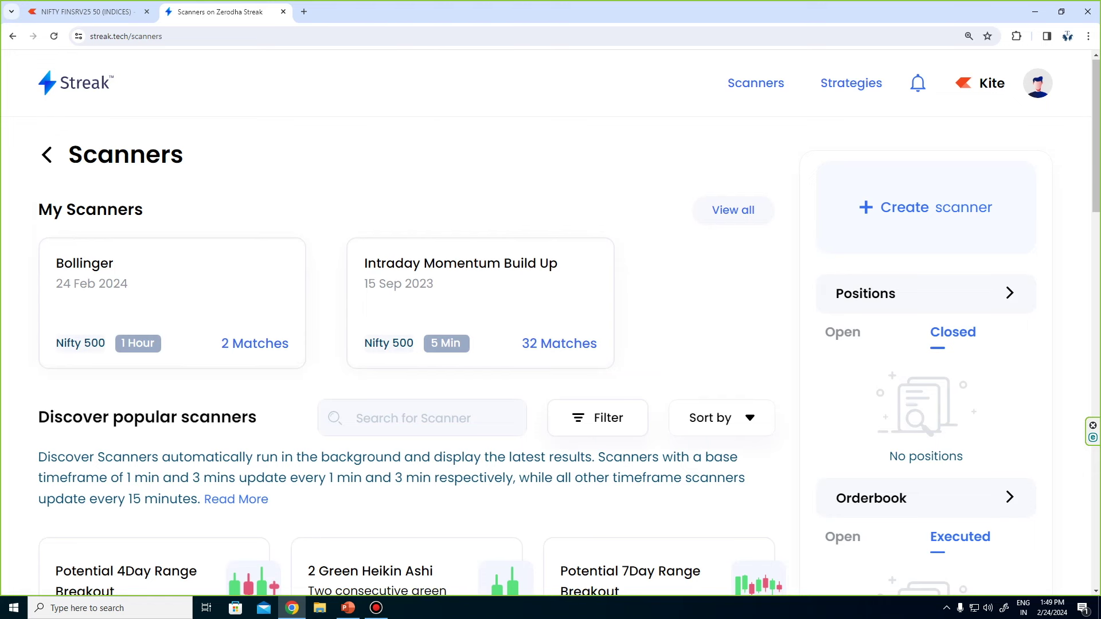
pyautogui.scroll(-1, 401, 344)
pyautogui.scroll(1, 402, 373)
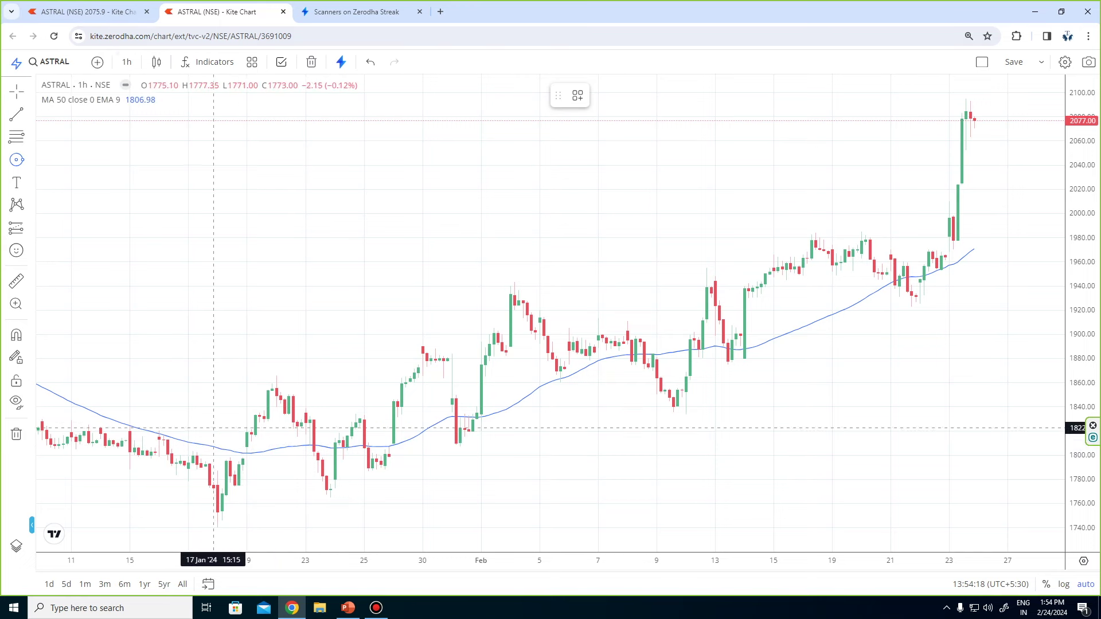
# Circle four moving-average crossovers on the ASTRAL hourly chart, around 18–19 January, 25–29 January, 31 January–1 February and 22 February.
pyautogui.click(238, 444)
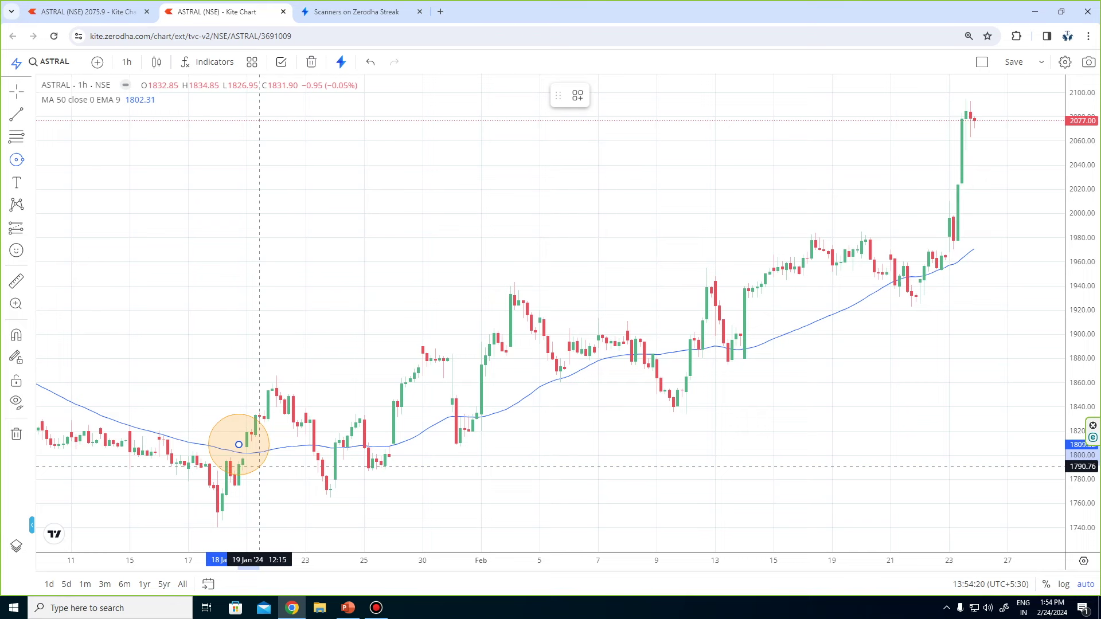
pyautogui.click(259, 466)
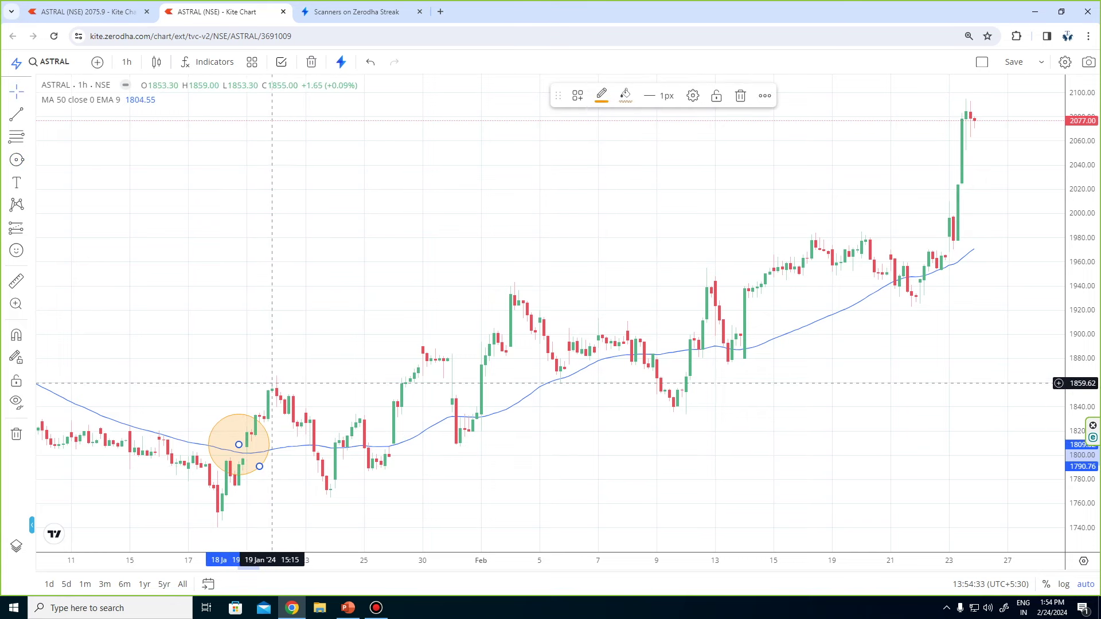
pyautogui.click(388, 436)
pyautogui.click(401, 450)
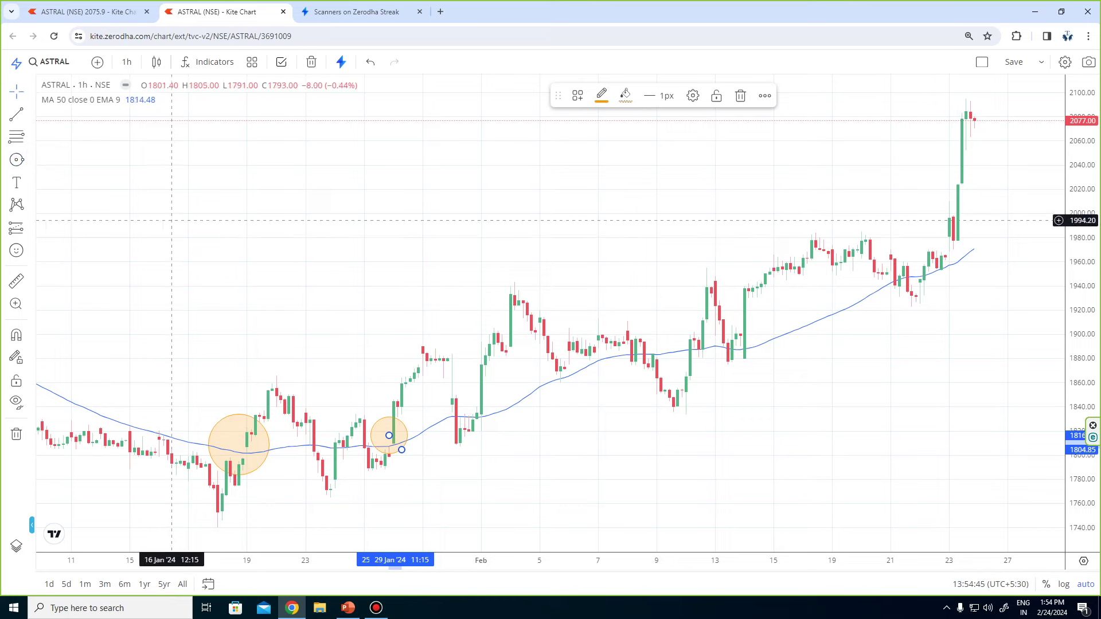
pyautogui.click(477, 400)
pyautogui.click(493, 421)
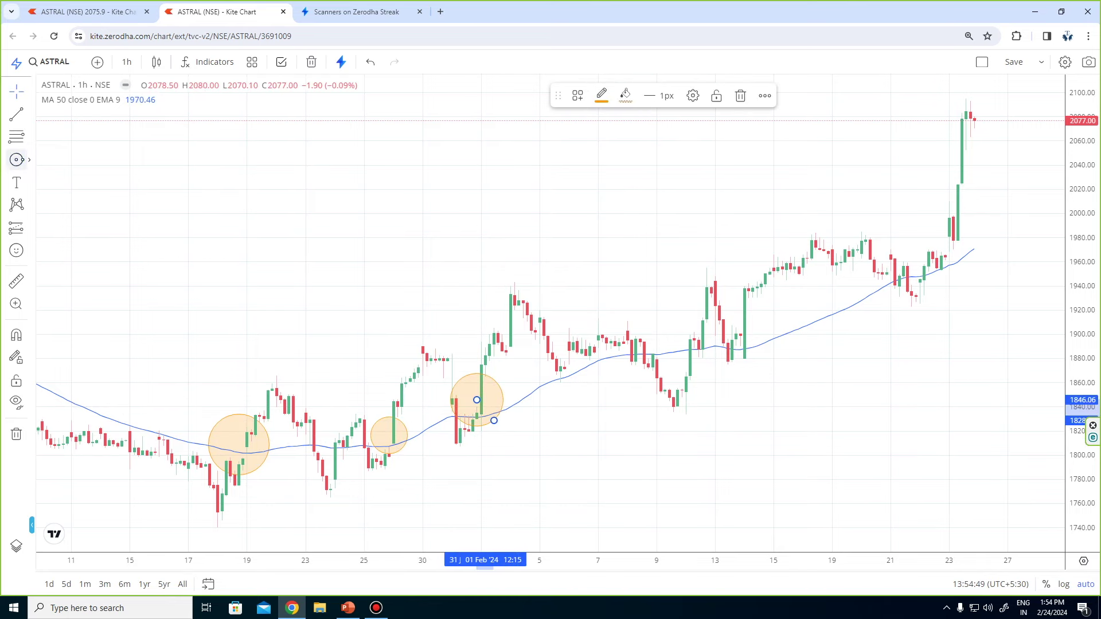
pyautogui.click(924, 258)
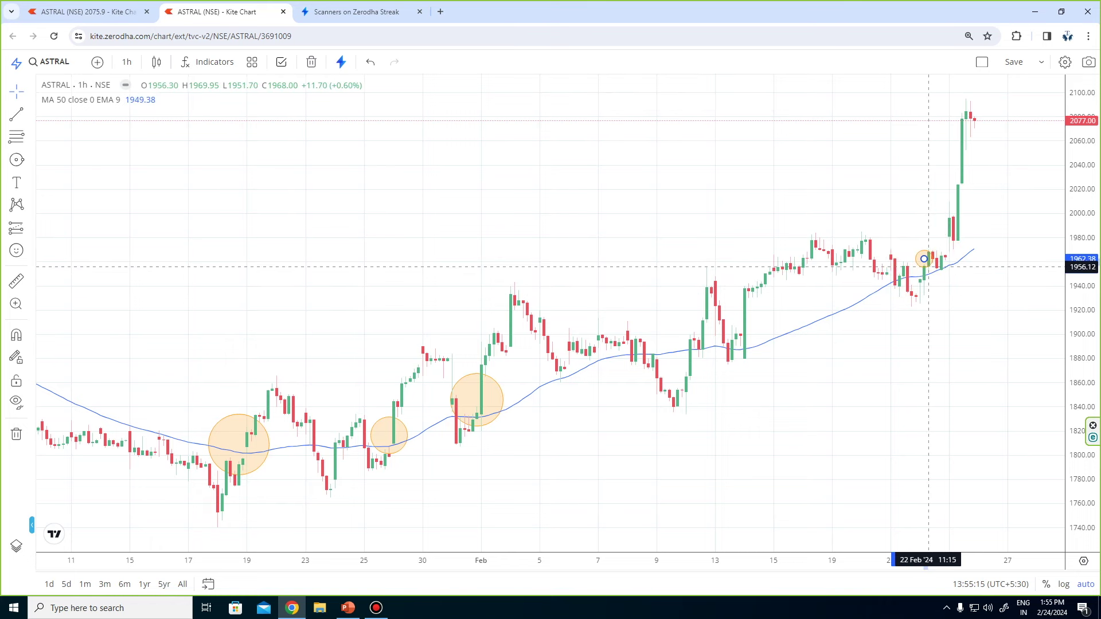
pyautogui.click(940, 279)
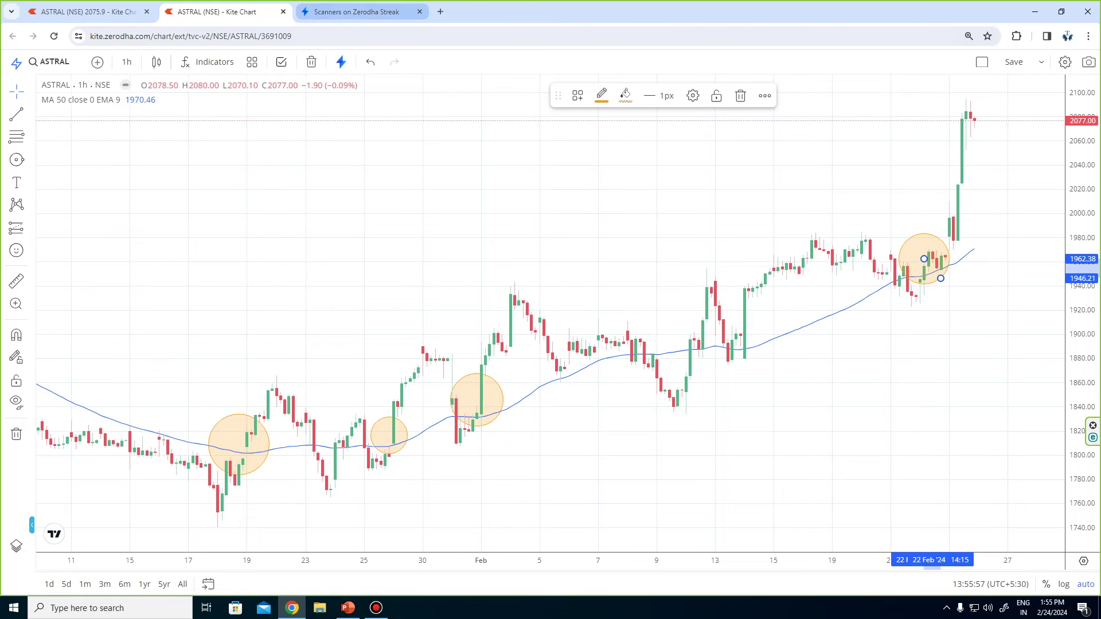
# Switch to the new Streak scanner and add a filter in which Close crosses above EMA, the exponential moving average.
pyautogui.click(355, 11)
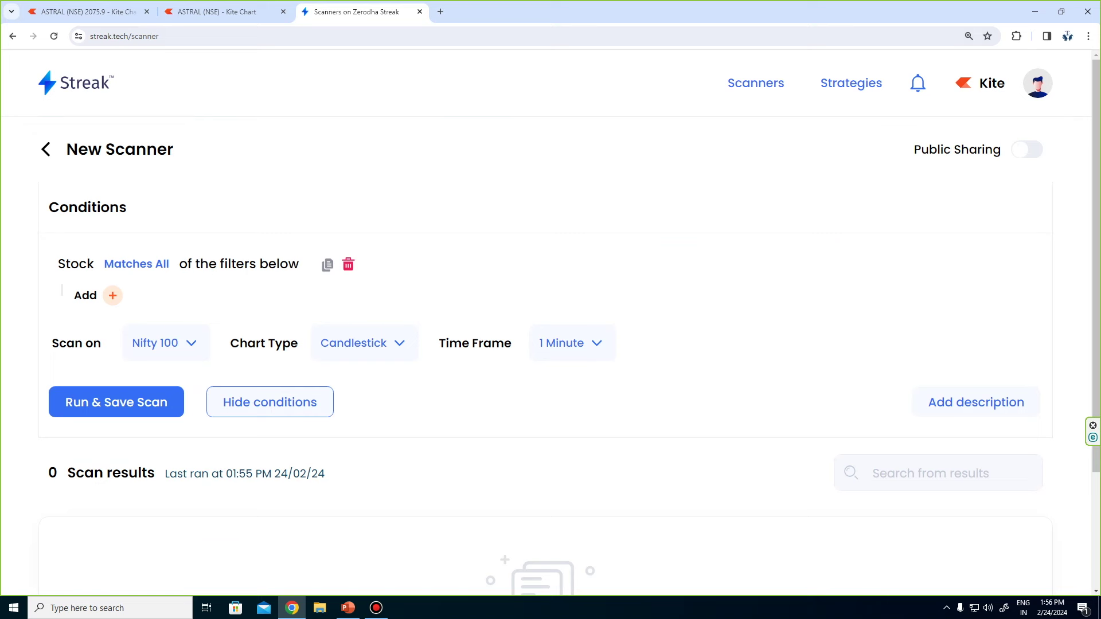
pyautogui.hotkey('alt', 'Tab')
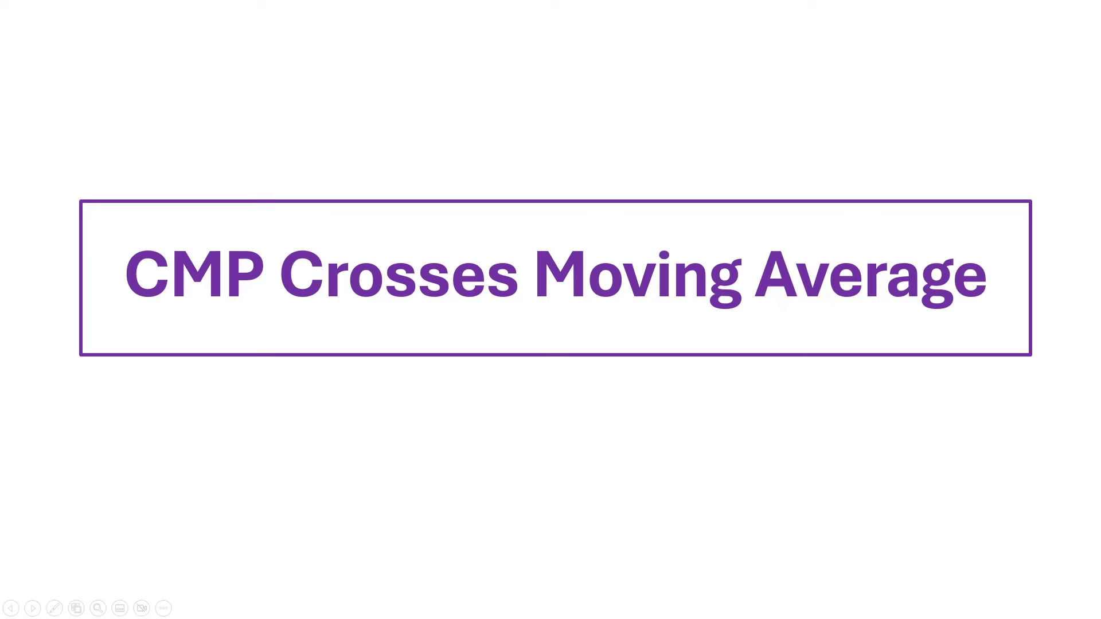
pyautogui.hotkey('alt', 'Tab')
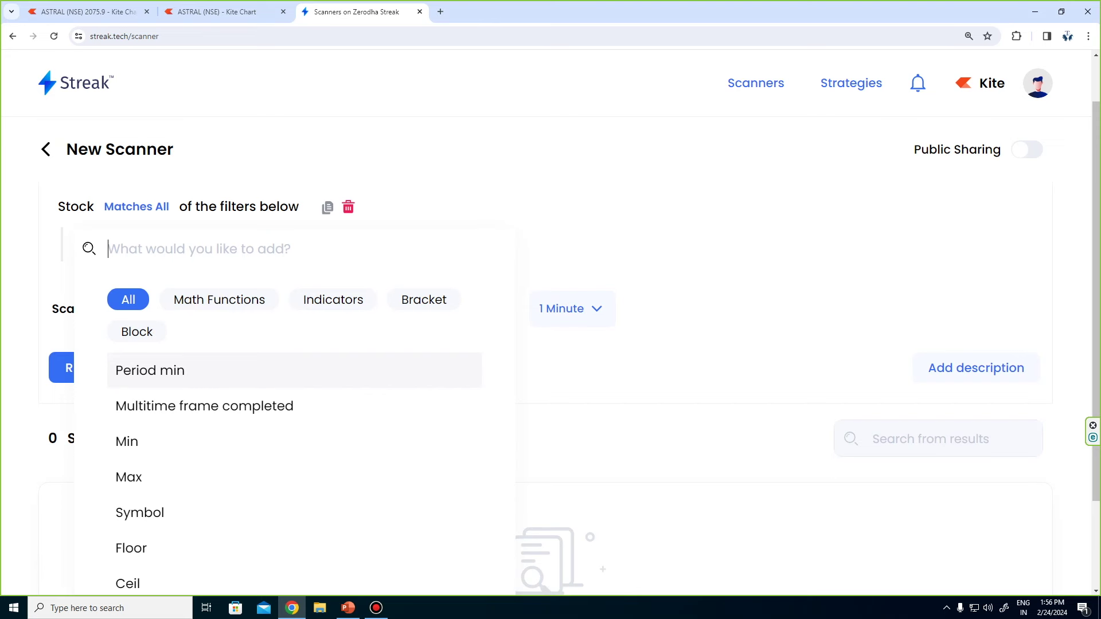
pyautogui.write('close')
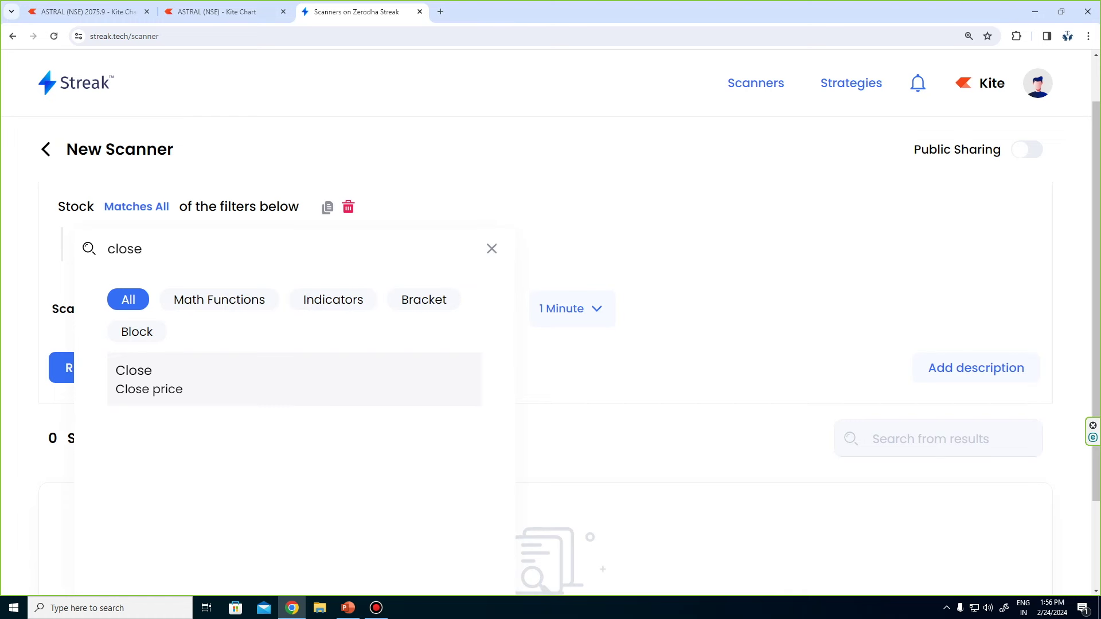
pyautogui.press('Return')
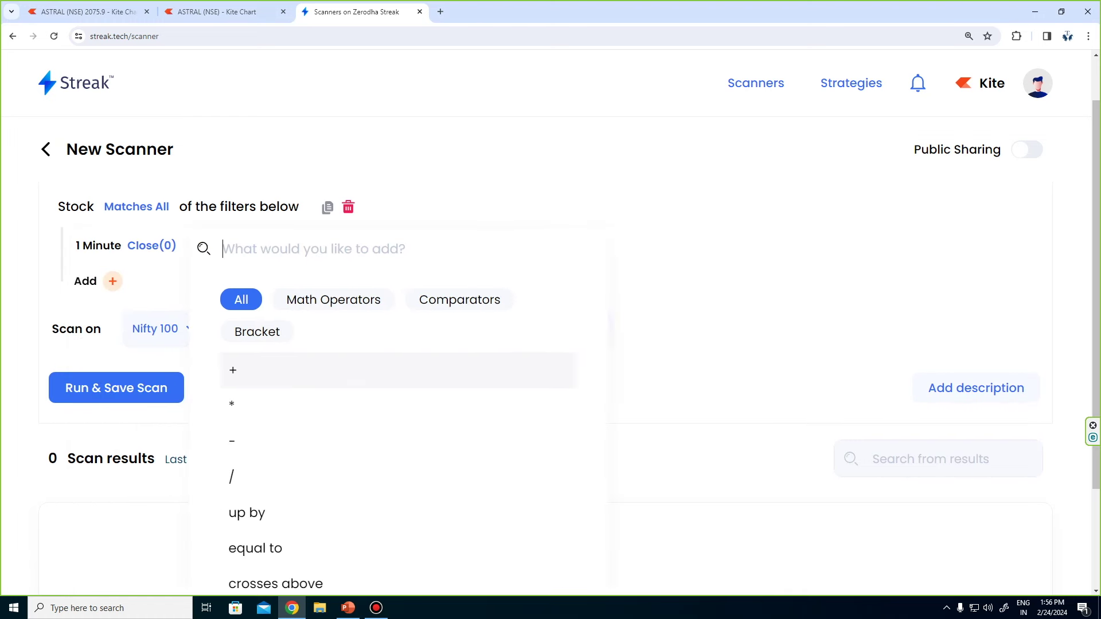
pyautogui.write('cros')
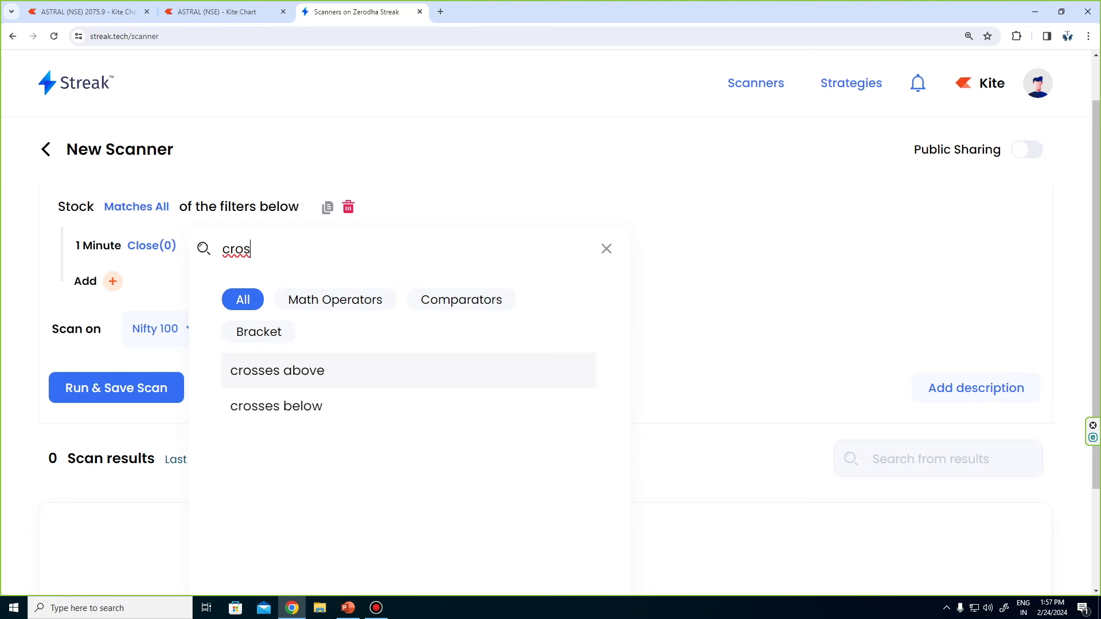
pyautogui.press('Return')
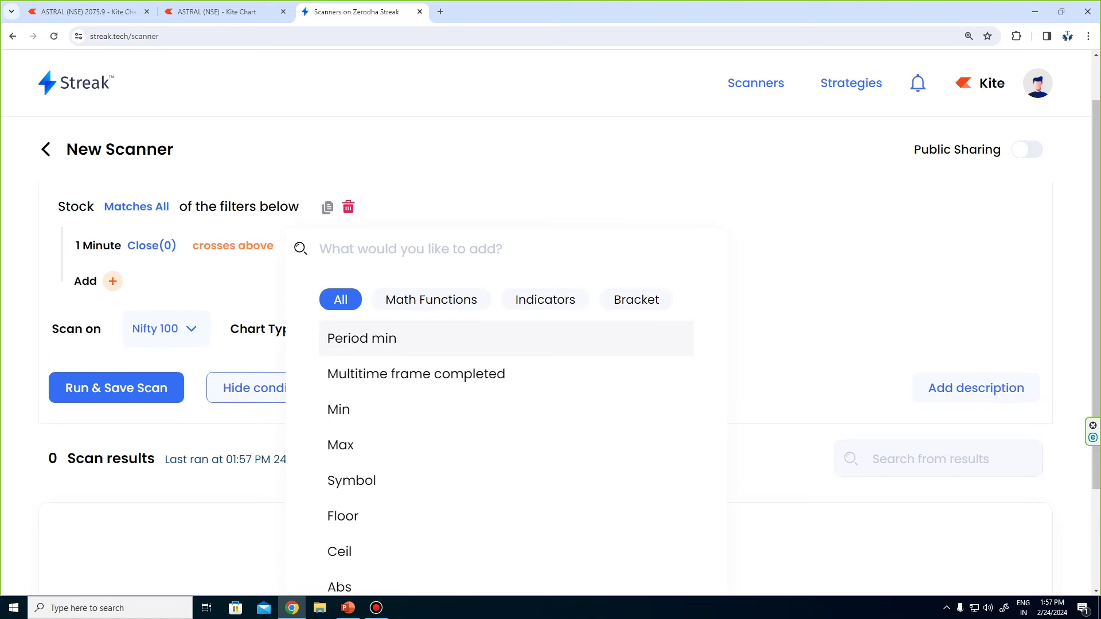
pyautogui.write('expo')
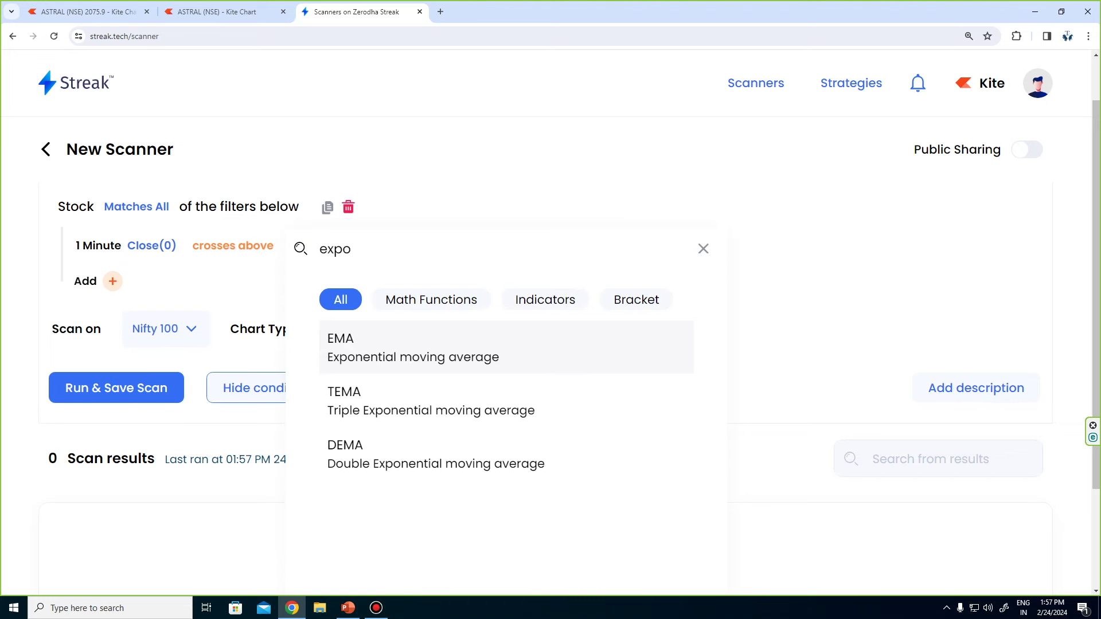
pyautogui.press('Return')
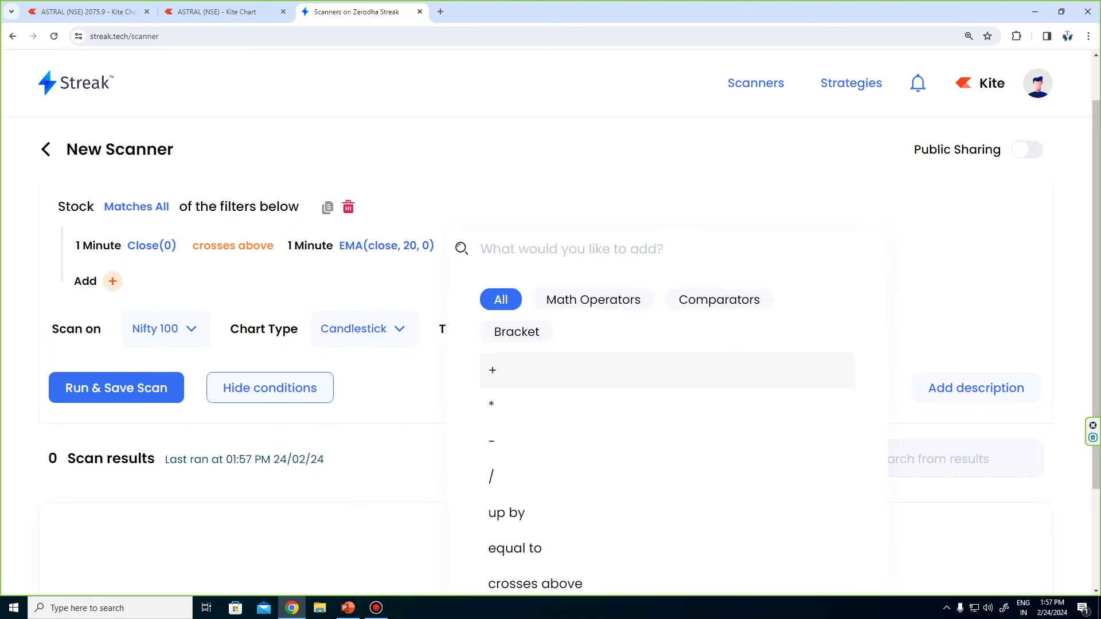
# Set the EMA period in the scanner filter to 50.
pyautogui.press('Escape')
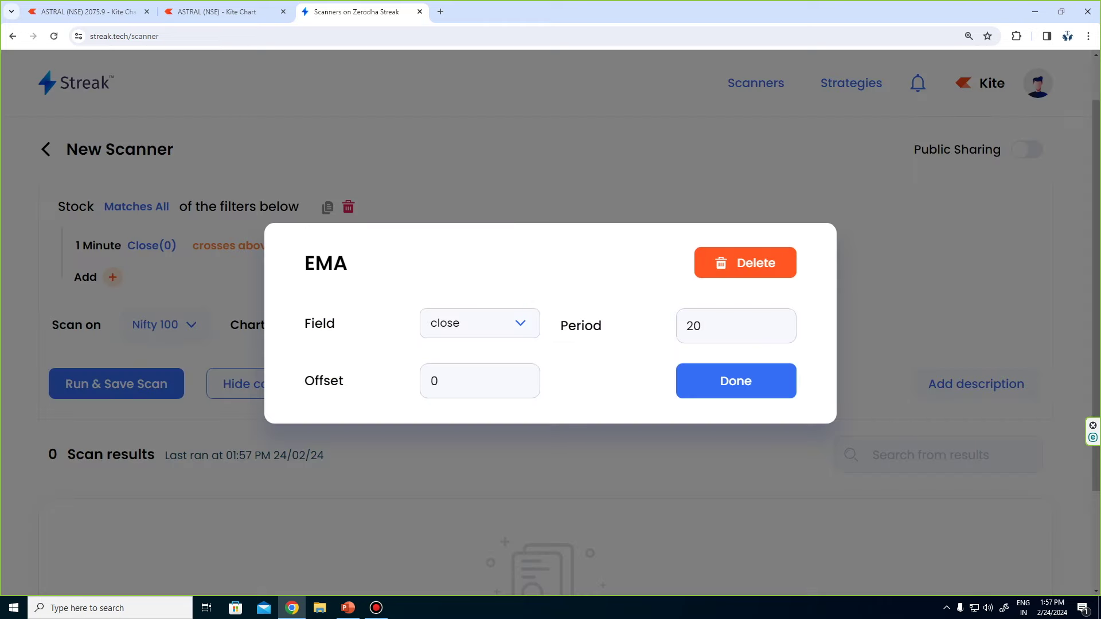
pyautogui.press('Tab')
pyautogui.write('50')
pyautogui.press('Return')
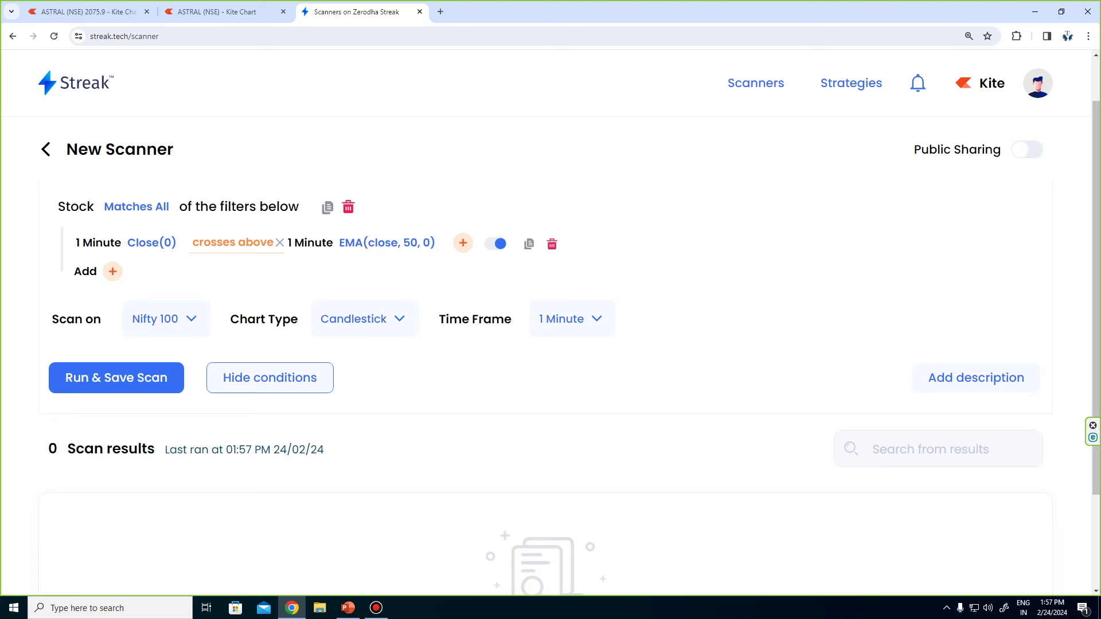
# Check the ASTRAL chart's interval and set the scanner's time frame to 1 Hour.
pyautogui.click(218, 12)
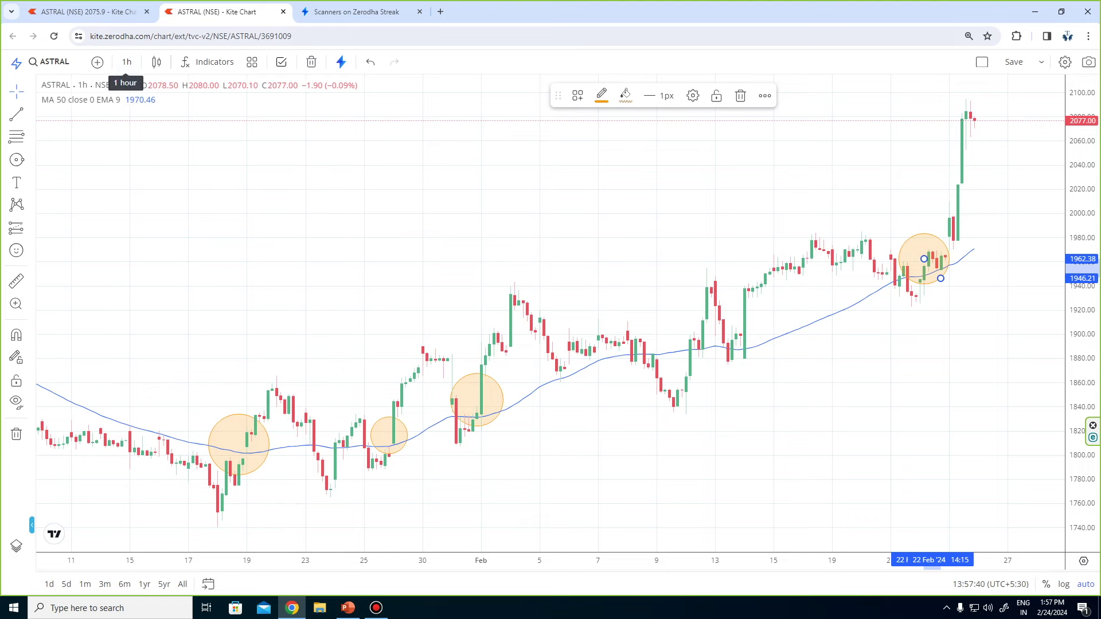
pyautogui.click(355, 12)
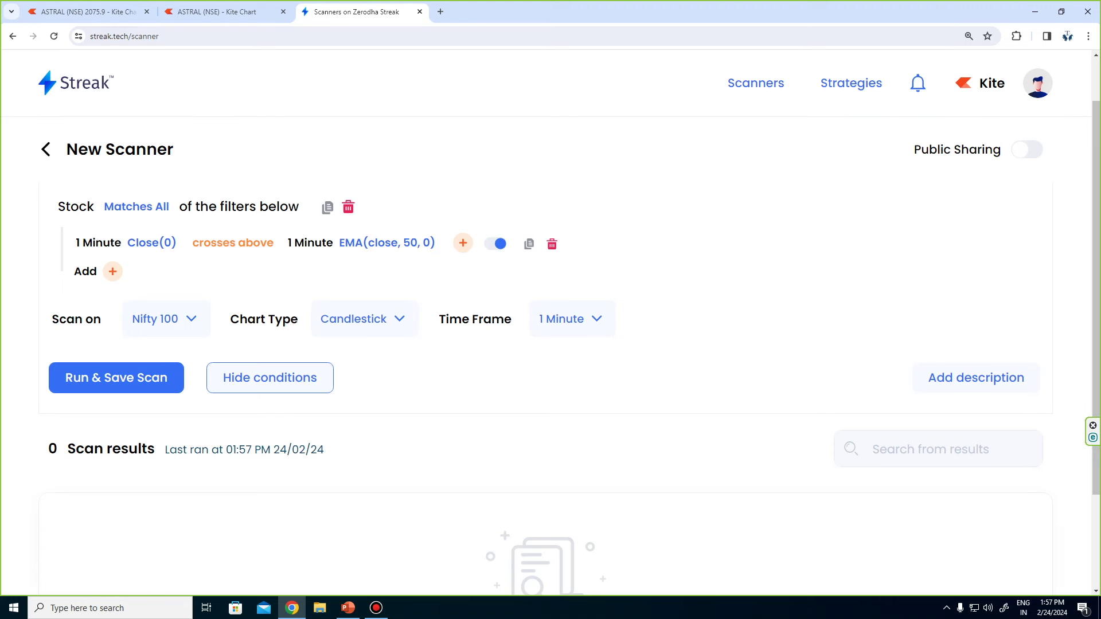
pyautogui.click(565, 319)
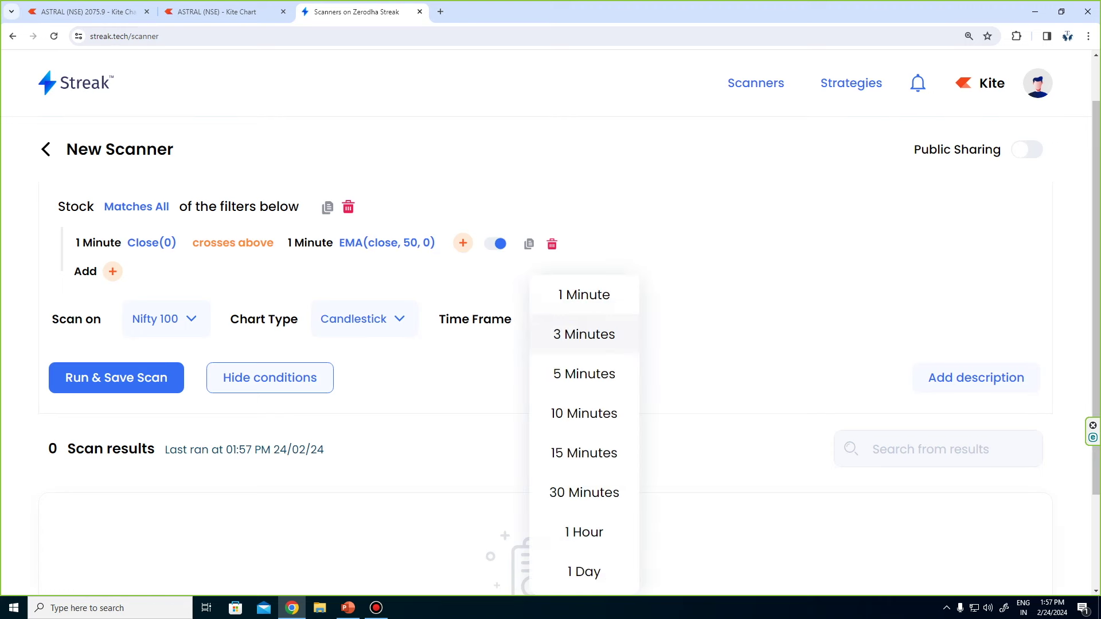
pyautogui.click(582, 531)
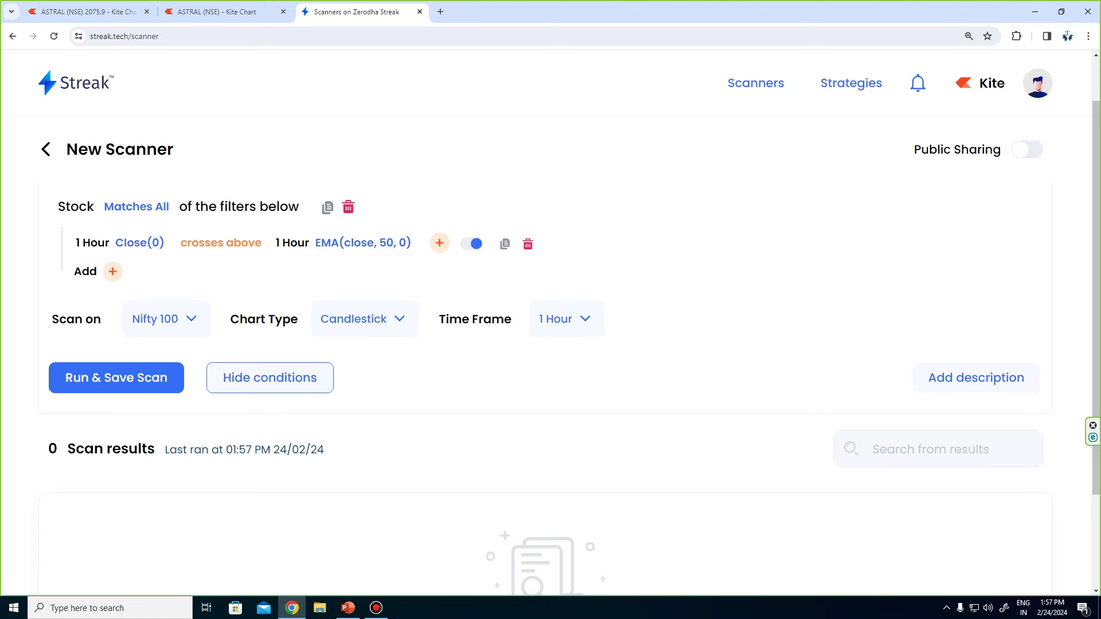
# Set the scanner to scan Nifty 500 stocks, and run and save it as "1hr 50EMA".
pyautogui.click(162, 319)
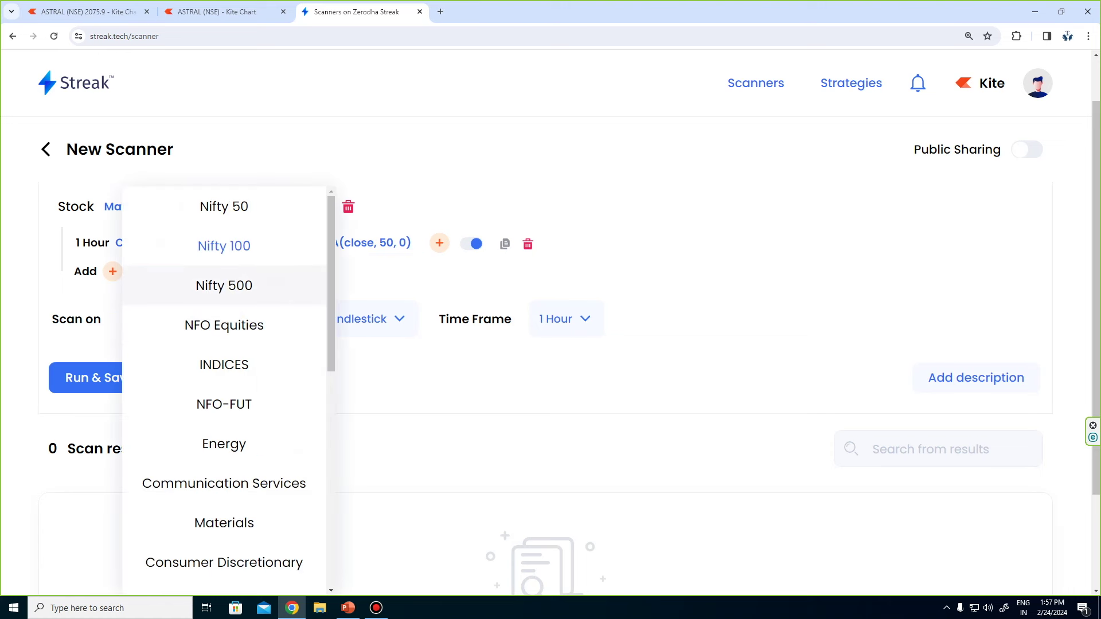
pyautogui.click(224, 285)
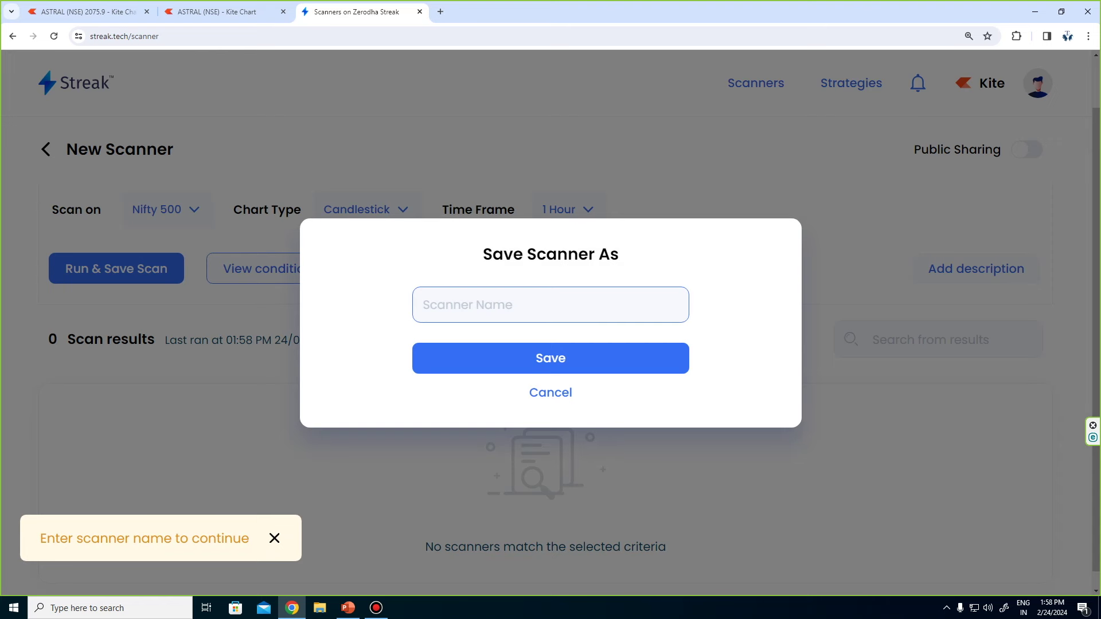
pyautogui.write('1h')
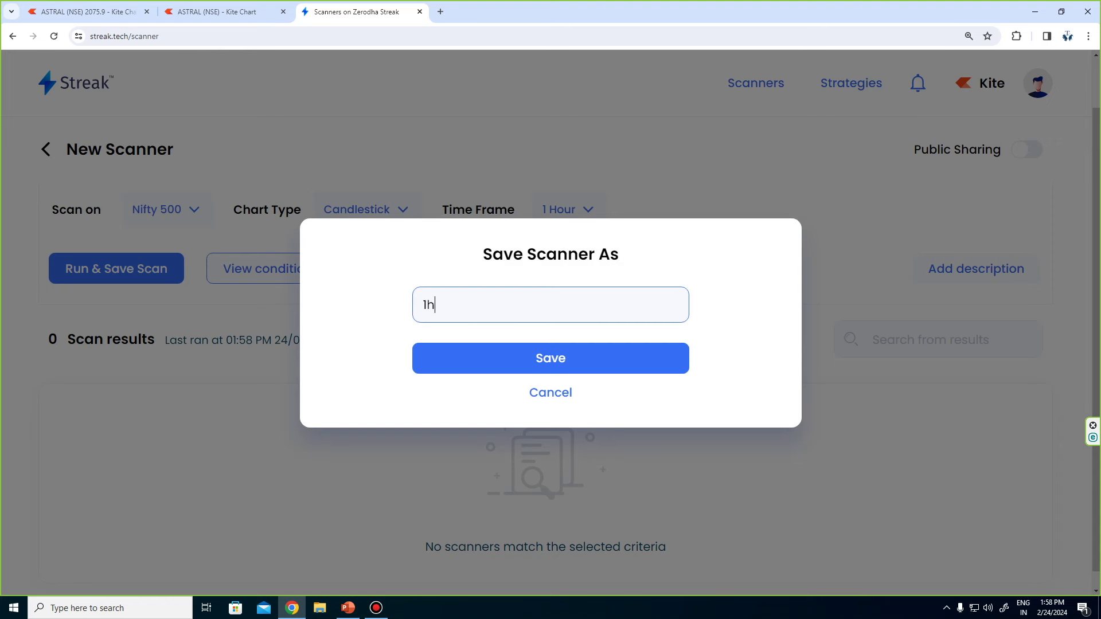
pyautogui.write('r 50EMA')
pyautogui.press('Return')
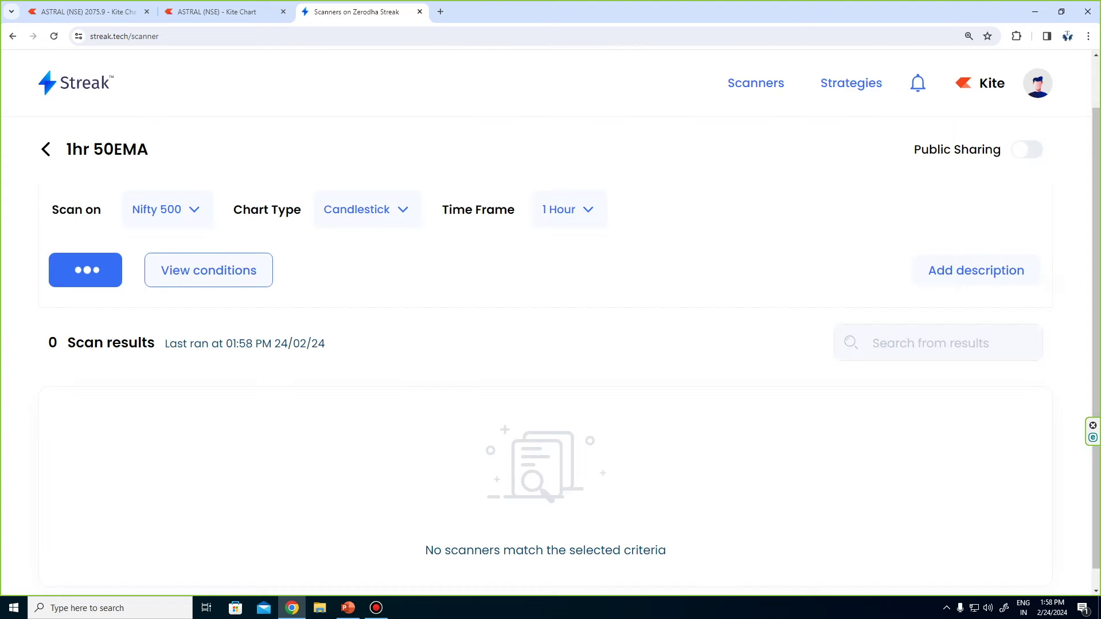
# Look through the 1hr 50EMA scan results and open the BSE chart to examine its recent candles.
pyautogui.scroll(-1, 551, 344)
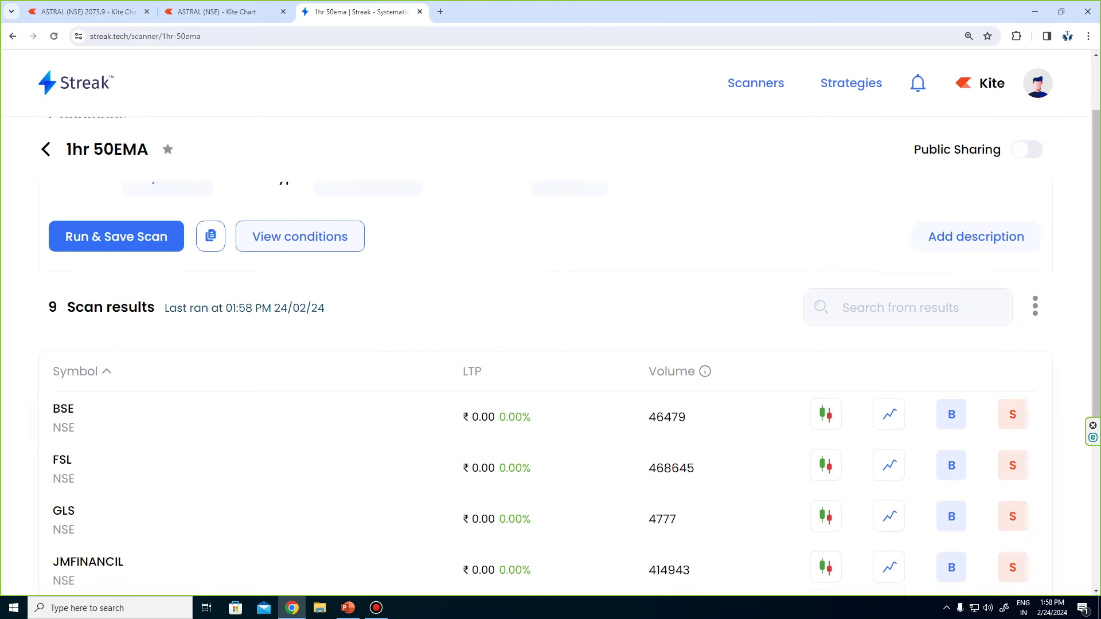
pyautogui.scroll(-2, 551, 447)
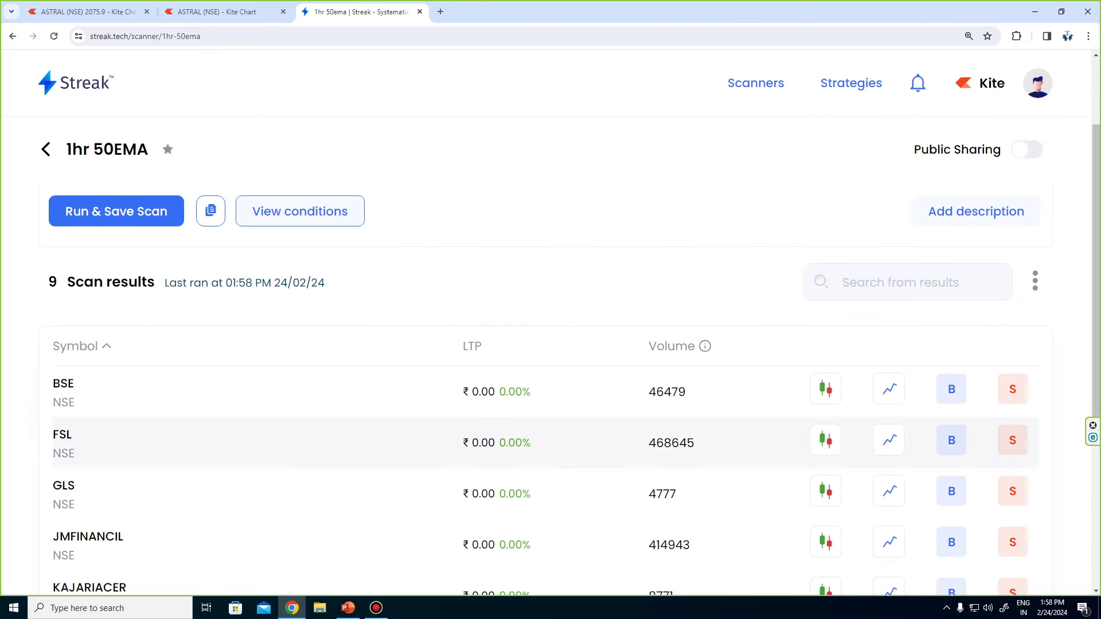
pyautogui.scroll(-2, 550, 448)
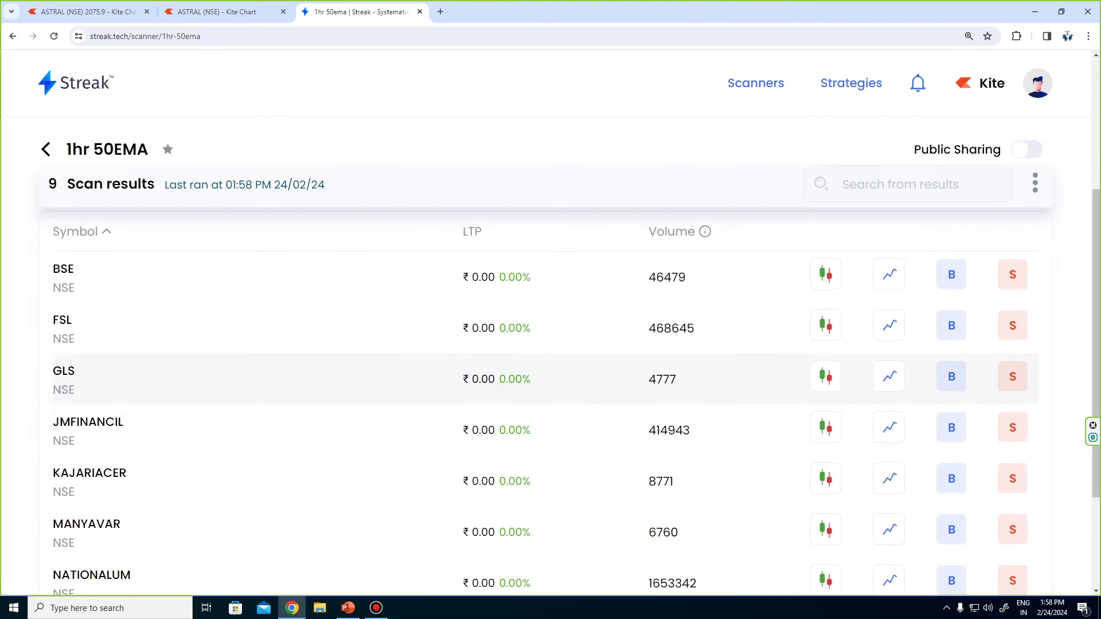
pyautogui.scroll(-3, 86, 454)
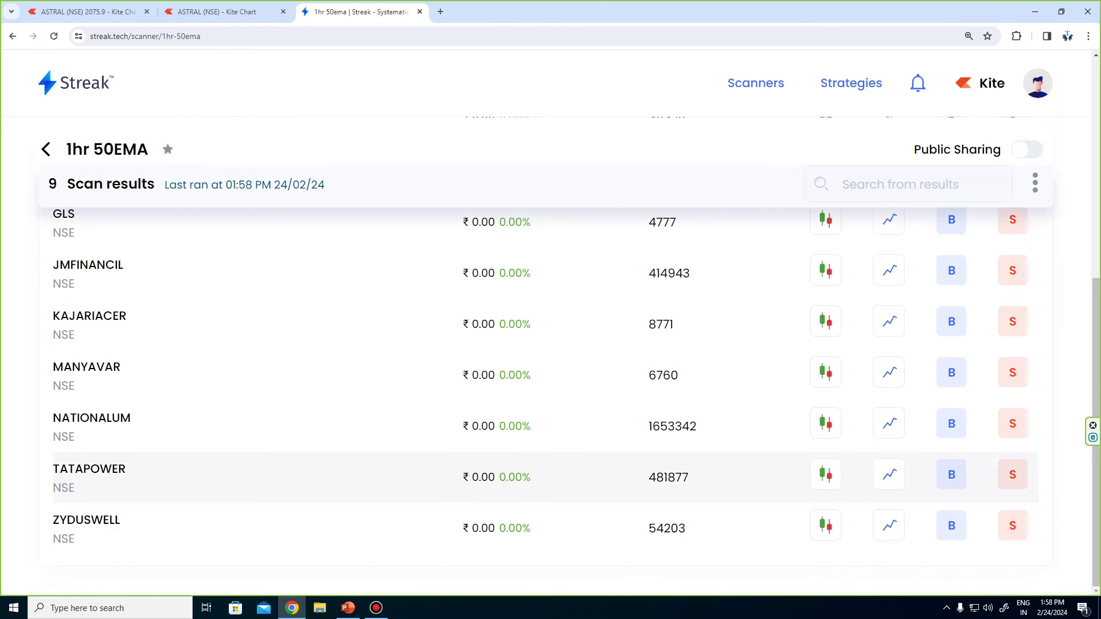
pyautogui.scroll(3, 551, 438)
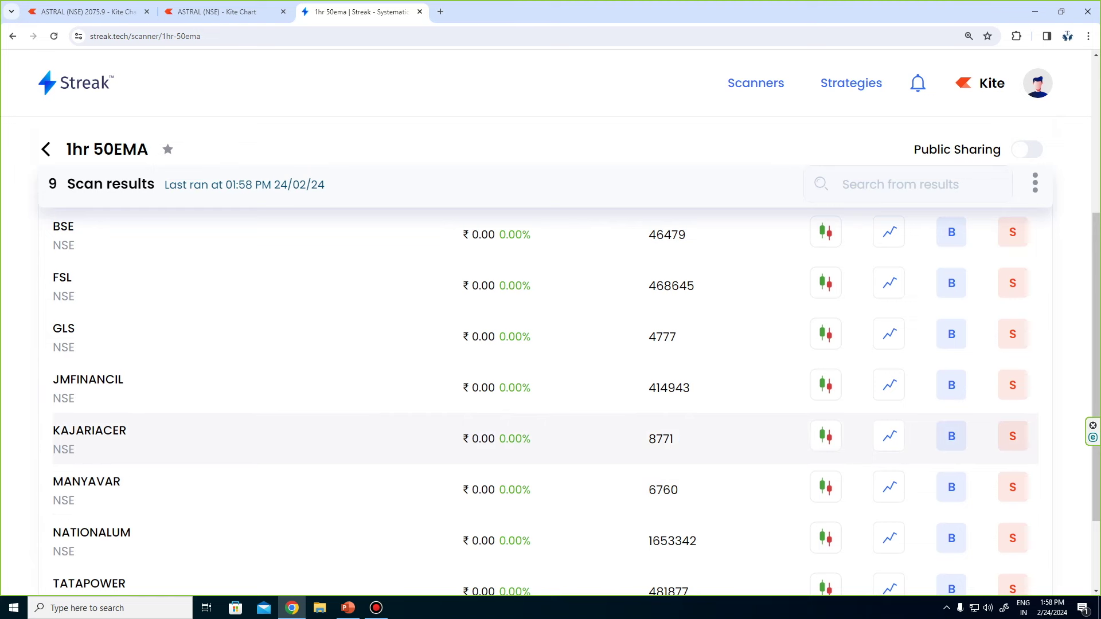
pyautogui.scroll(2, 550, 448)
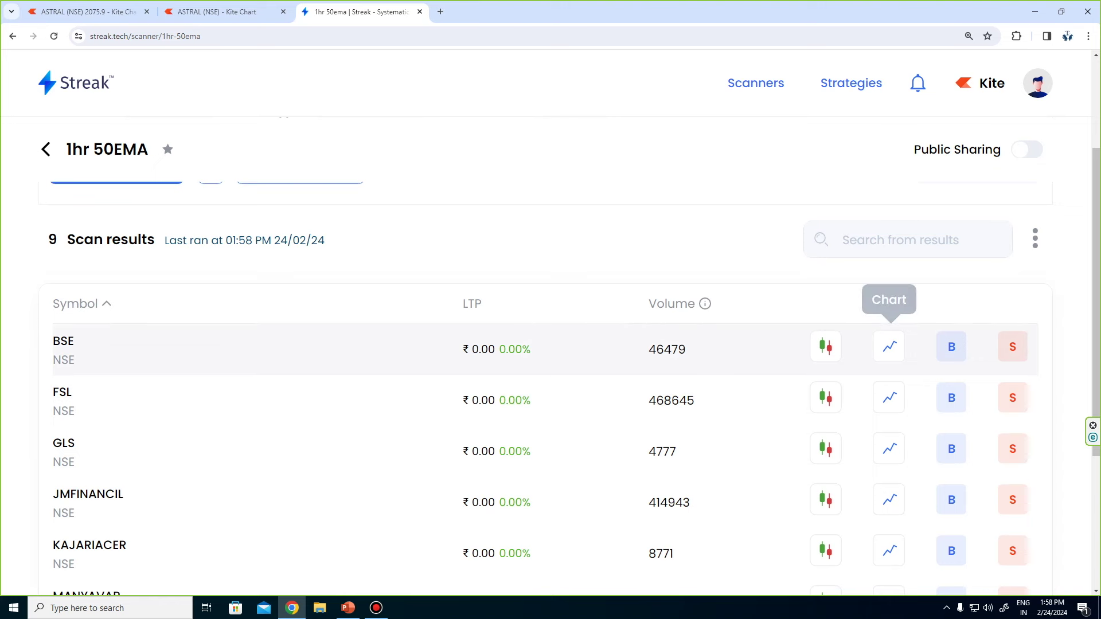
pyautogui.click(890, 346)
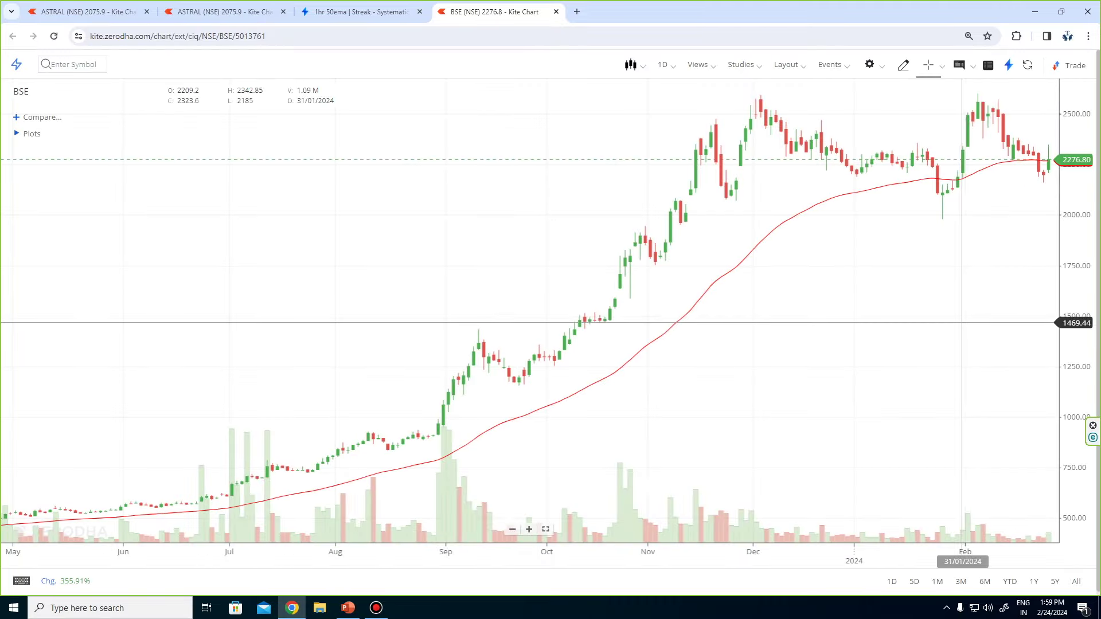
pyautogui.scroll(3, 1033, 267)
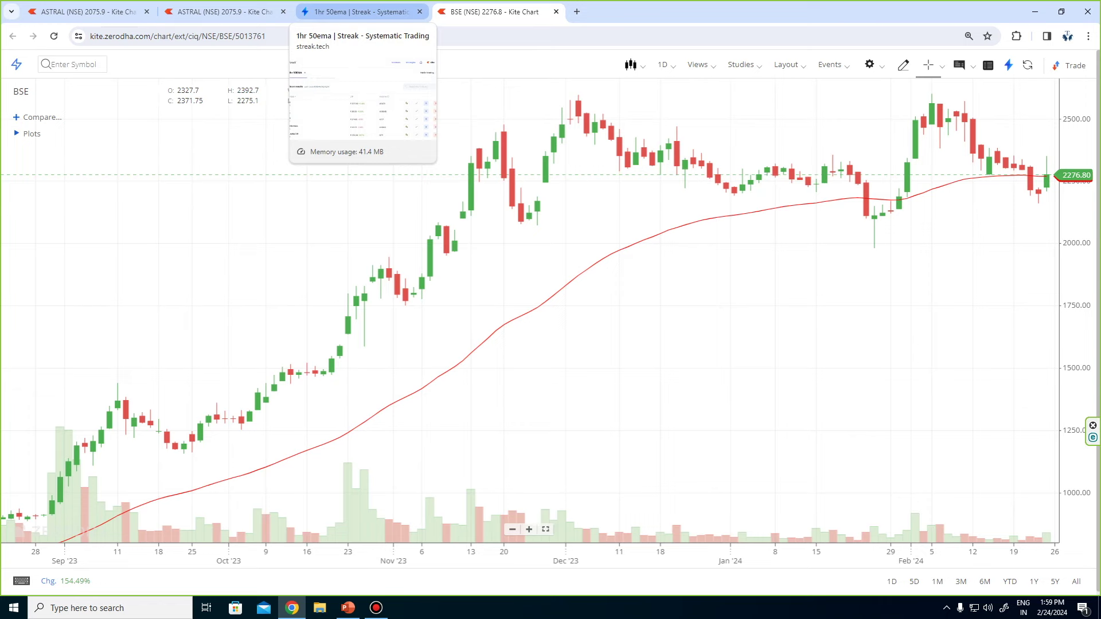
# Return to the 1hr 50EMA scanner and review the full list of matching stocks.
pyautogui.click(355, 12)
pyautogui.scroll(2, 550, 344)
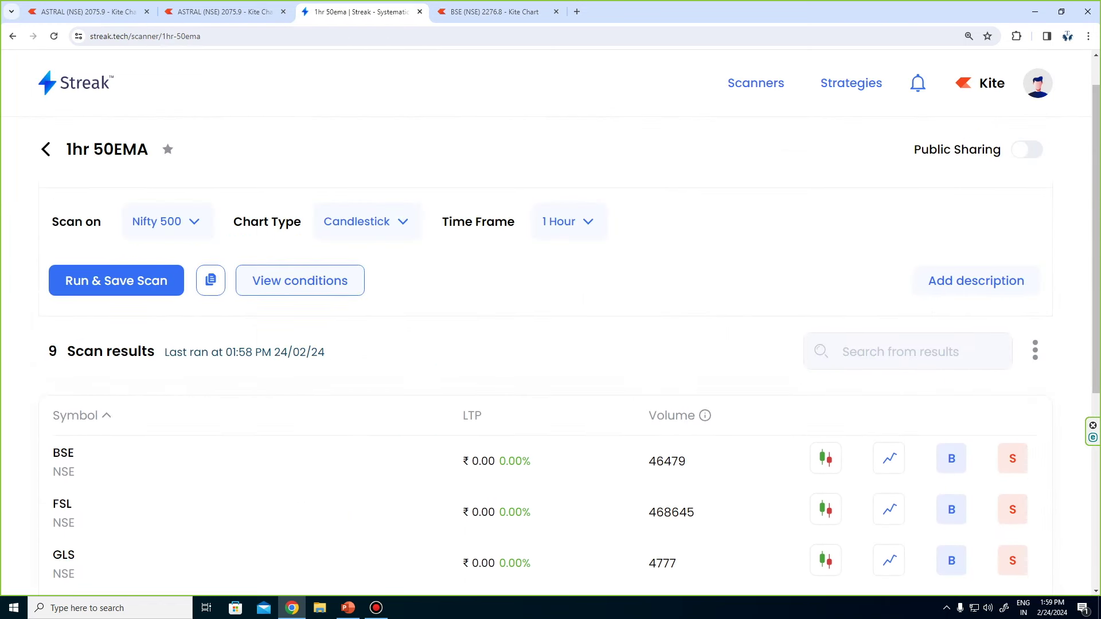
pyautogui.scroll(-3, 550, 344)
pyautogui.scroll(-3, 551, 344)
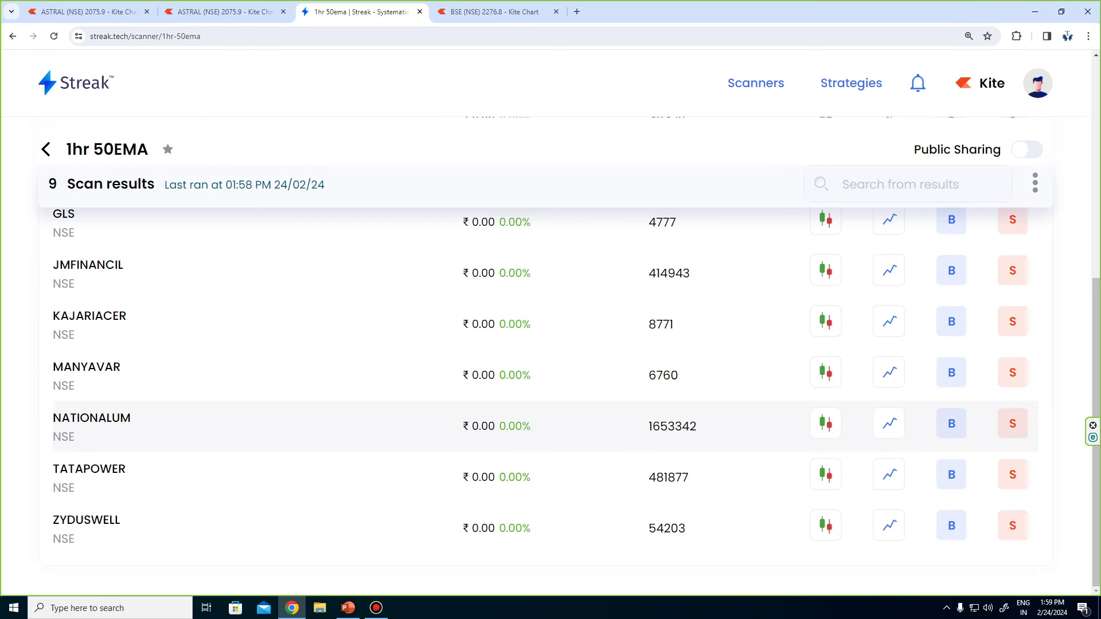
pyautogui.scroll(5, 551, 344)
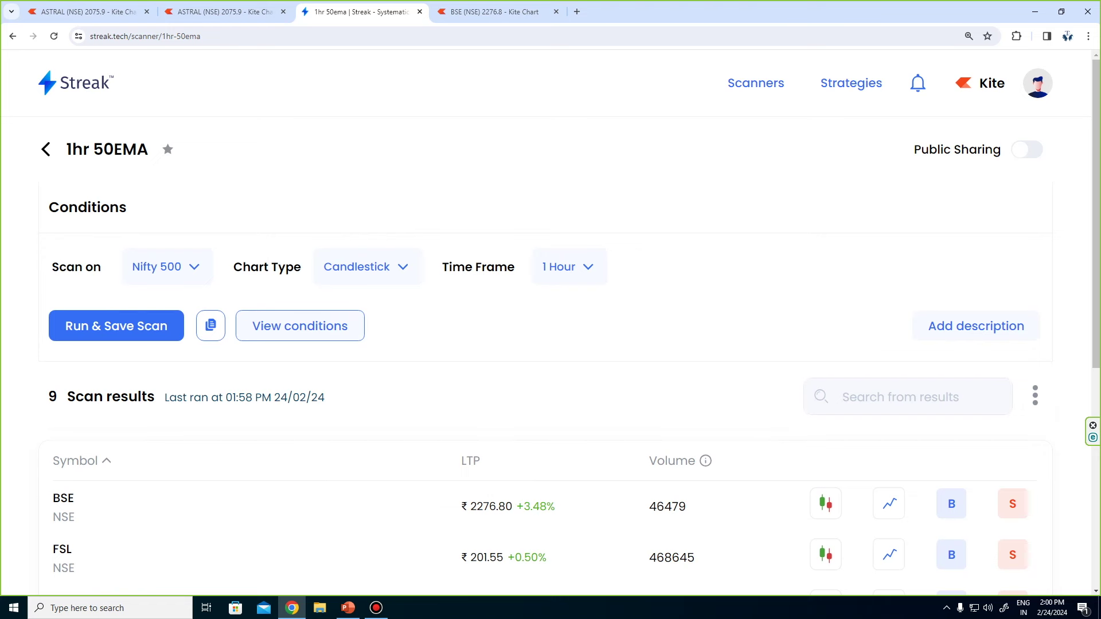
# Show the scanner's conditions, change the EMA period to 20, and rerun the scan.
pyautogui.click(300, 326)
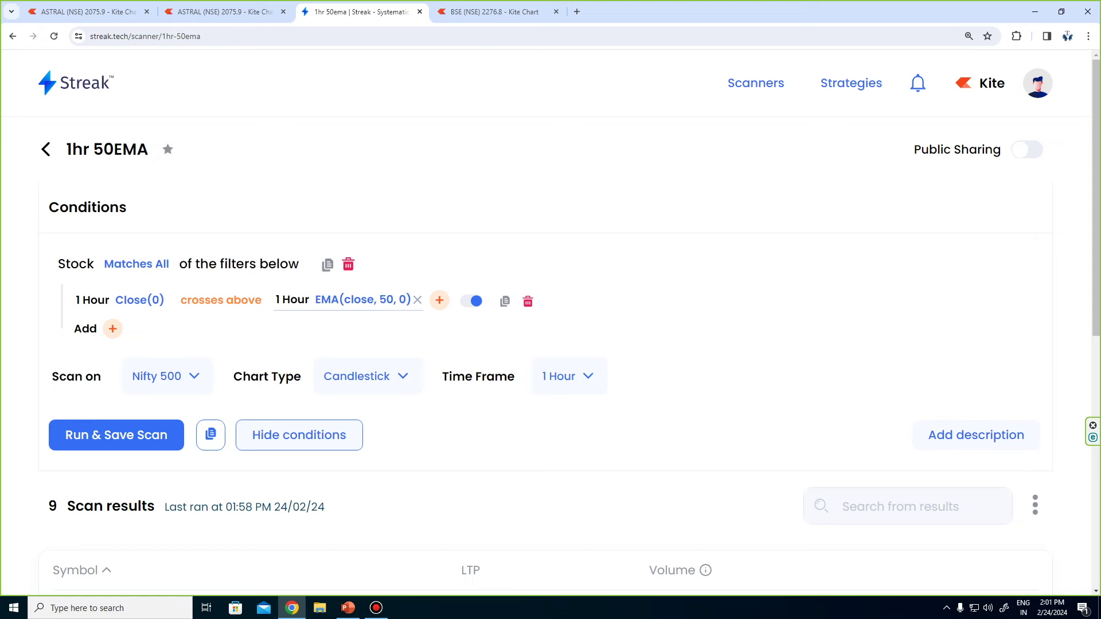
pyautogui.click(363, 300)
pyautogui.doubleClick(693, 326)
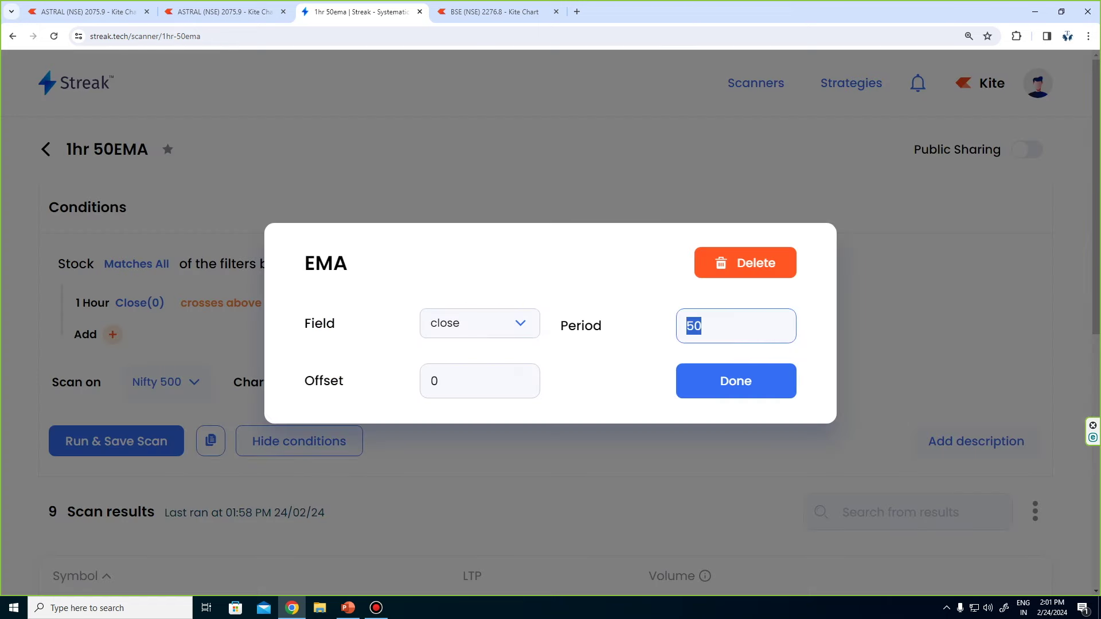
pyautogui.write('20')
pyautogui.press('Return')
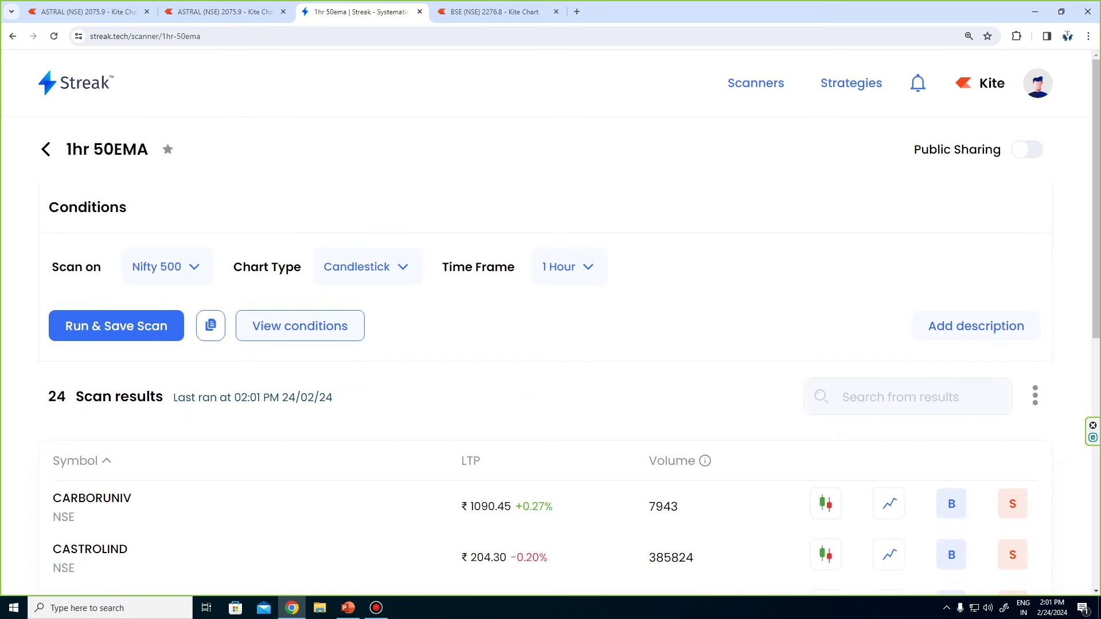
# Replace the EMA in the crosses-above filter with SMA, the simple moving average, and open its settings.
pyautogui.scroll(-1, 574, 327)
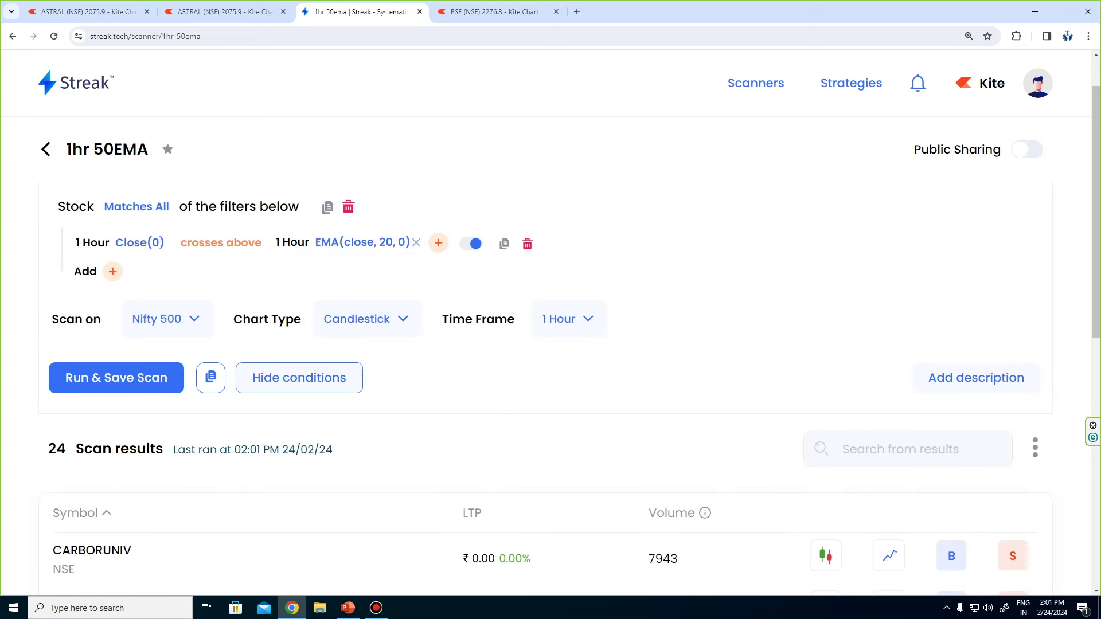
pyautogui.click(363, 242)
pyautogui.click(745, 263)
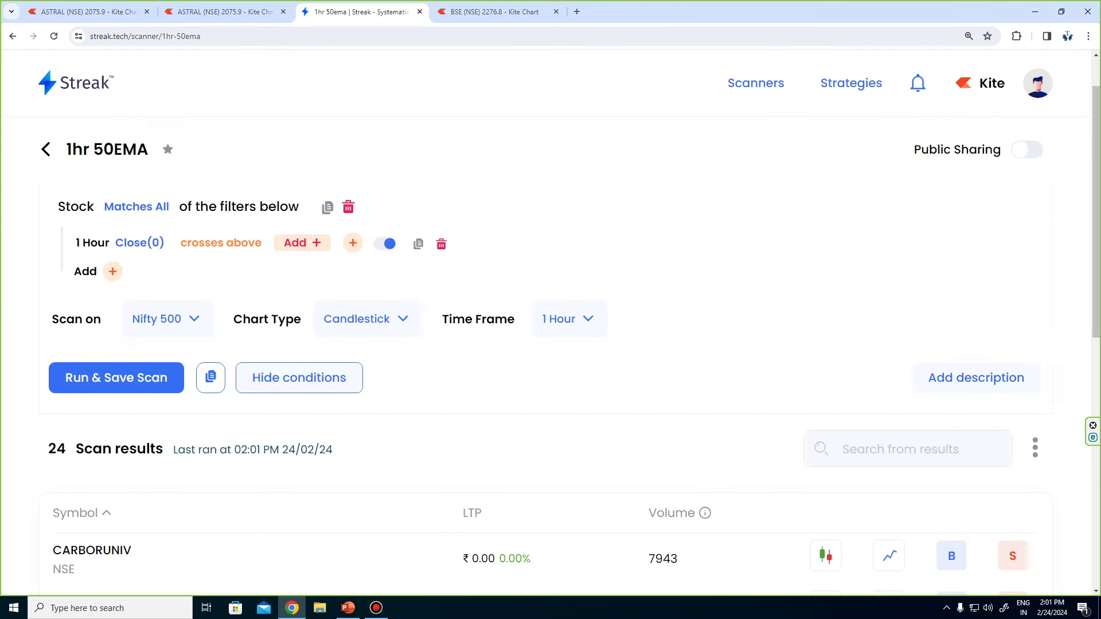
pyautogui.click(310, 242)
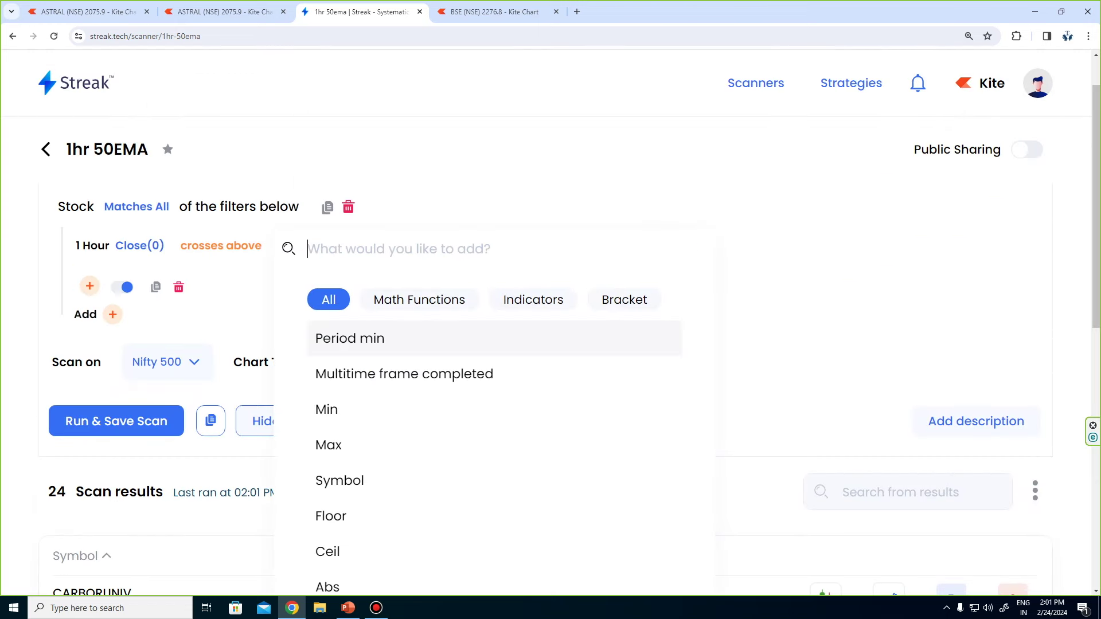
pyautogui.write('sma')
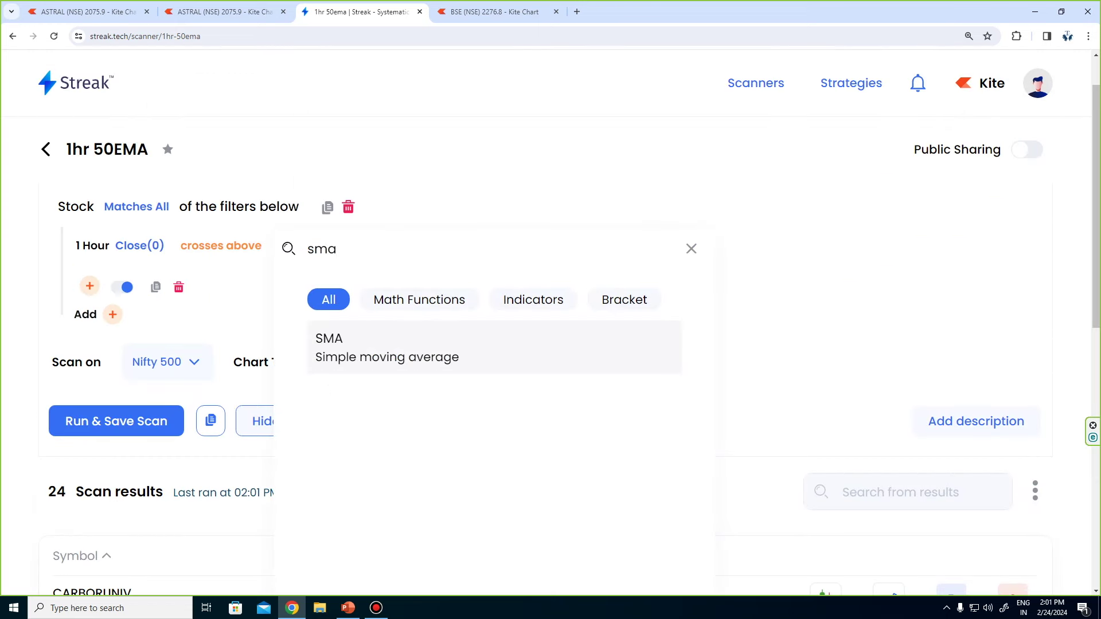
pyautogui.press('Return')
pyautogui.click(330, 243)
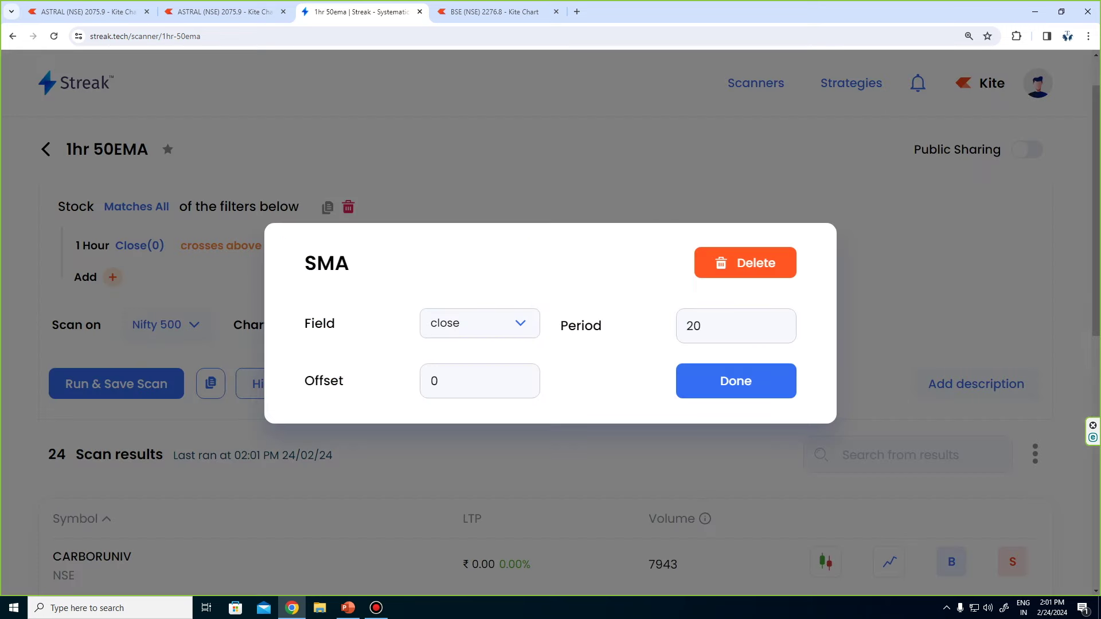
# Set the SMA period to 50, and run and save the scan.
pyautogui.click(701, 326)
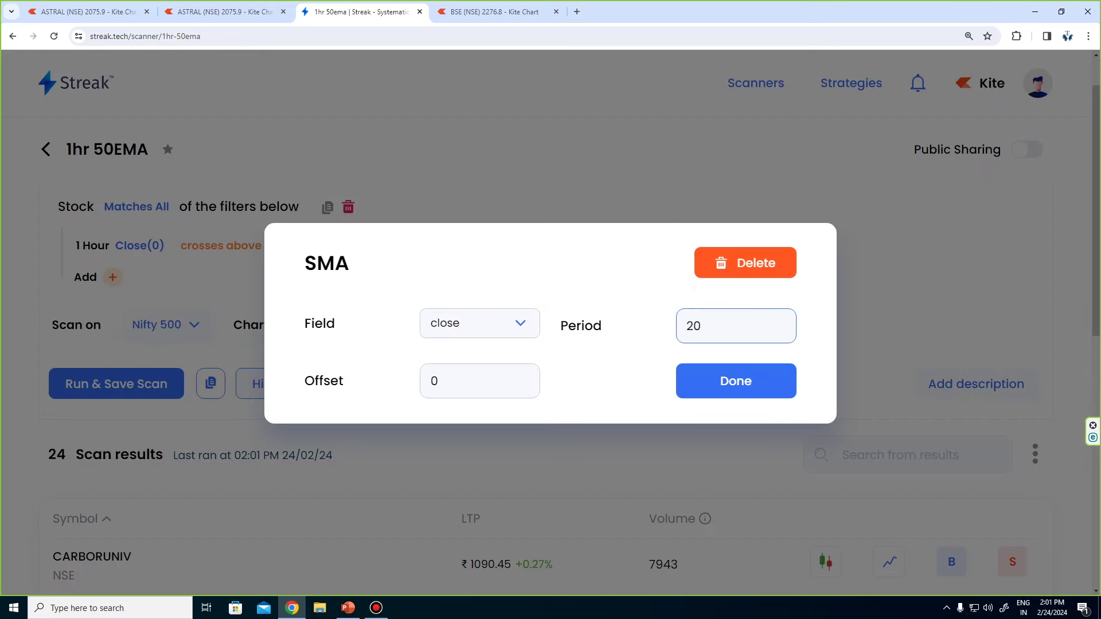
pyautogui.hotkey('ctrl', 'a')
pyautogui.write('50')
pyautogui.press('Return')
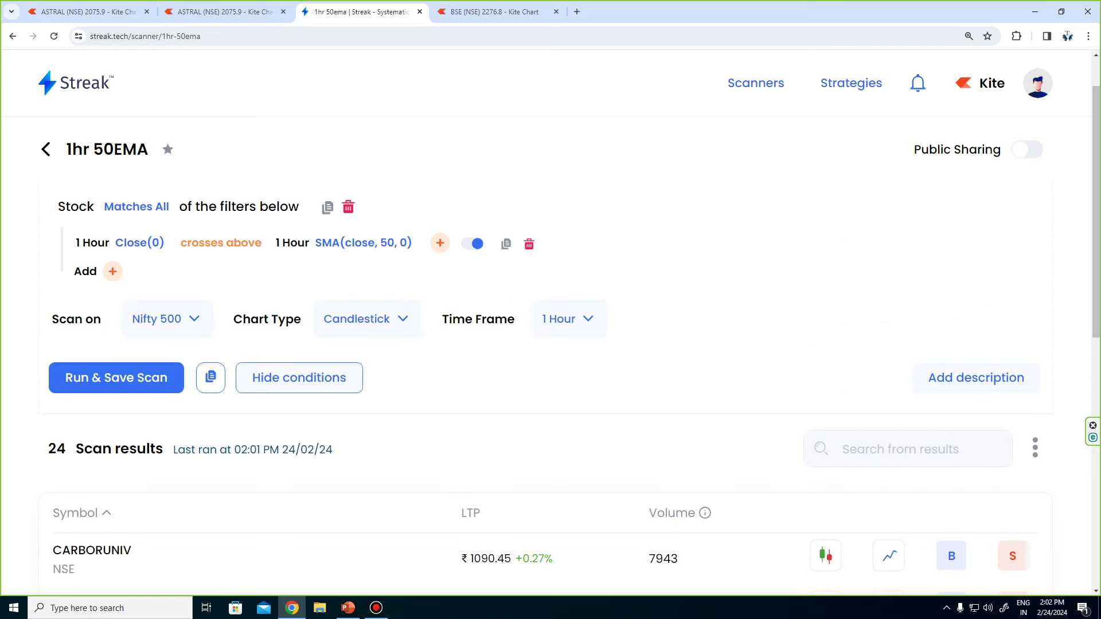
pyautogui.click(138, 385)
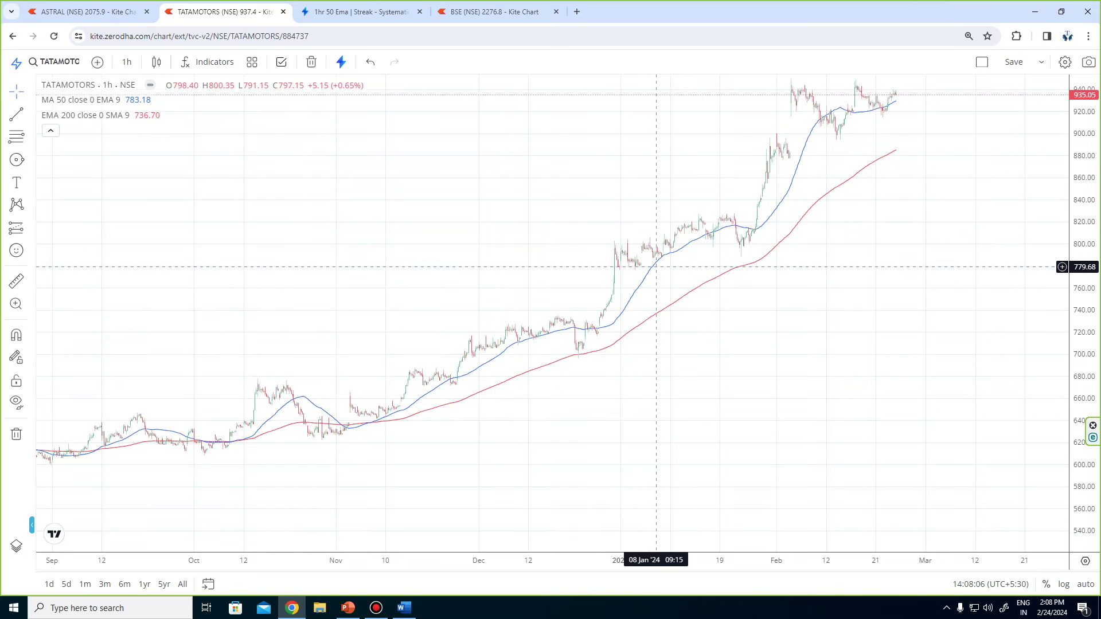
# Switch from the TATAMOTORS chart to Streak and start a new scanner.
pyautogui.moveTo(80, 100)
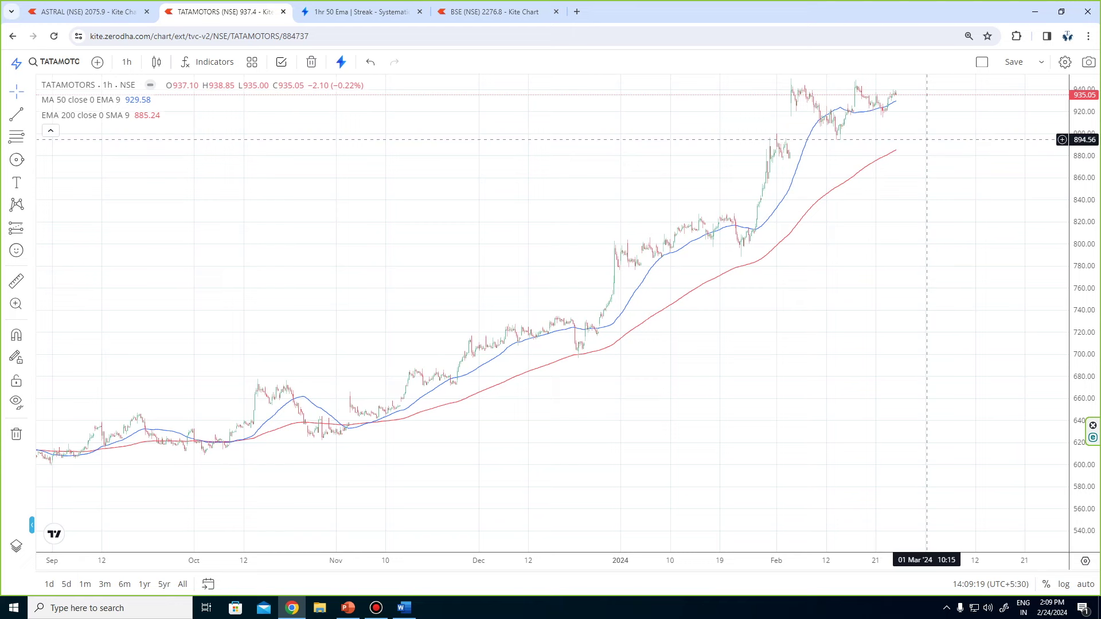
pyautogui.click(361, 11)
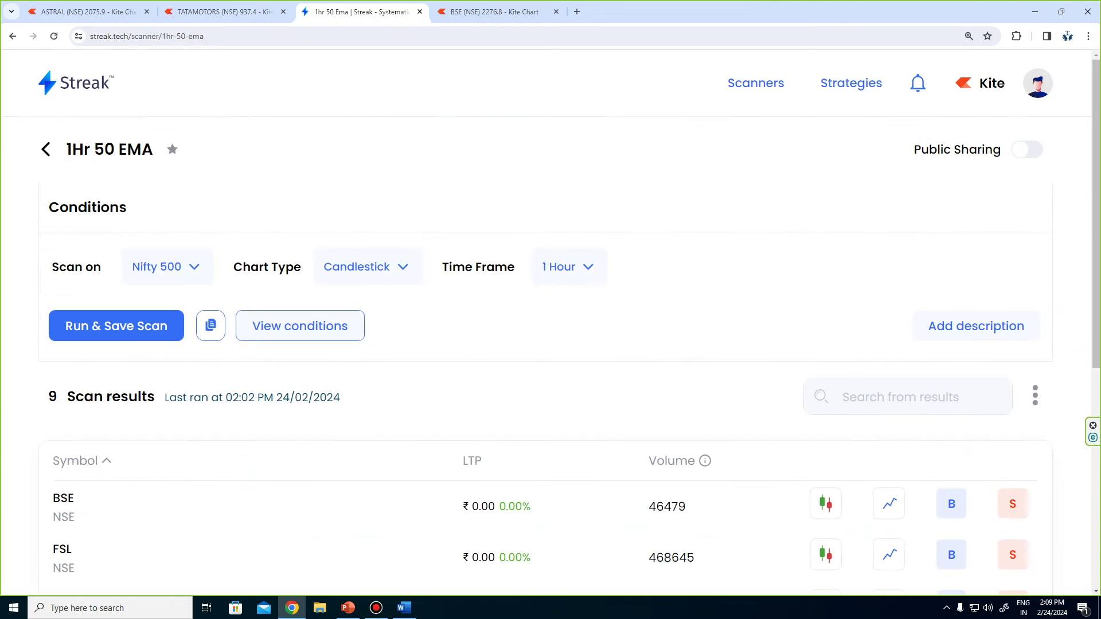
pyautogui.hotkey('alt', 'Left')
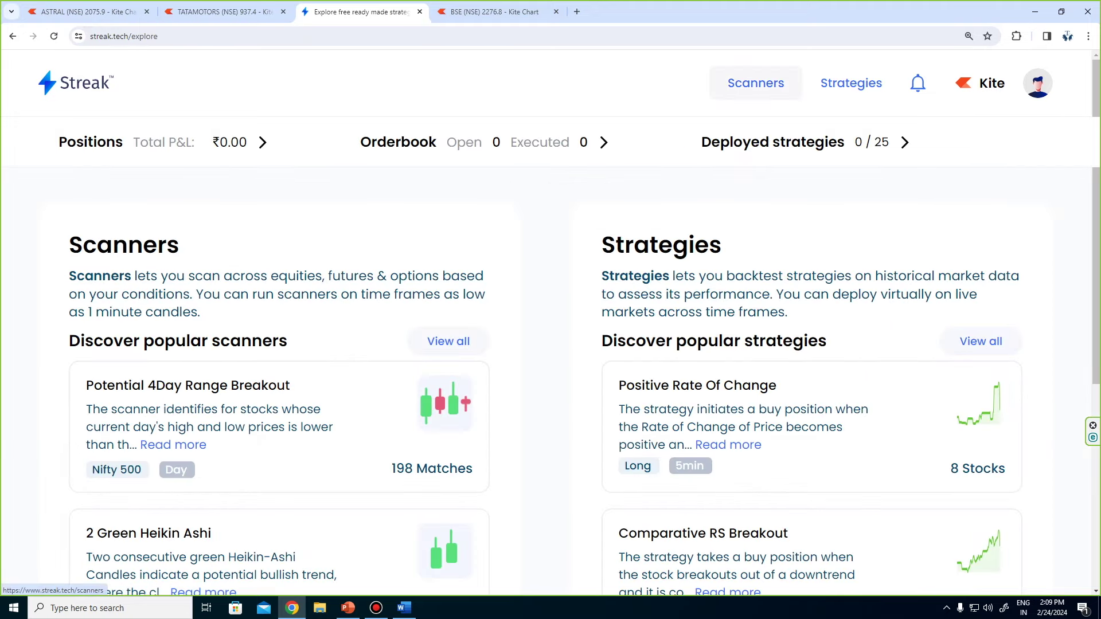
pyautogui.click(756, 83)
pyautogui.click(925, 207)
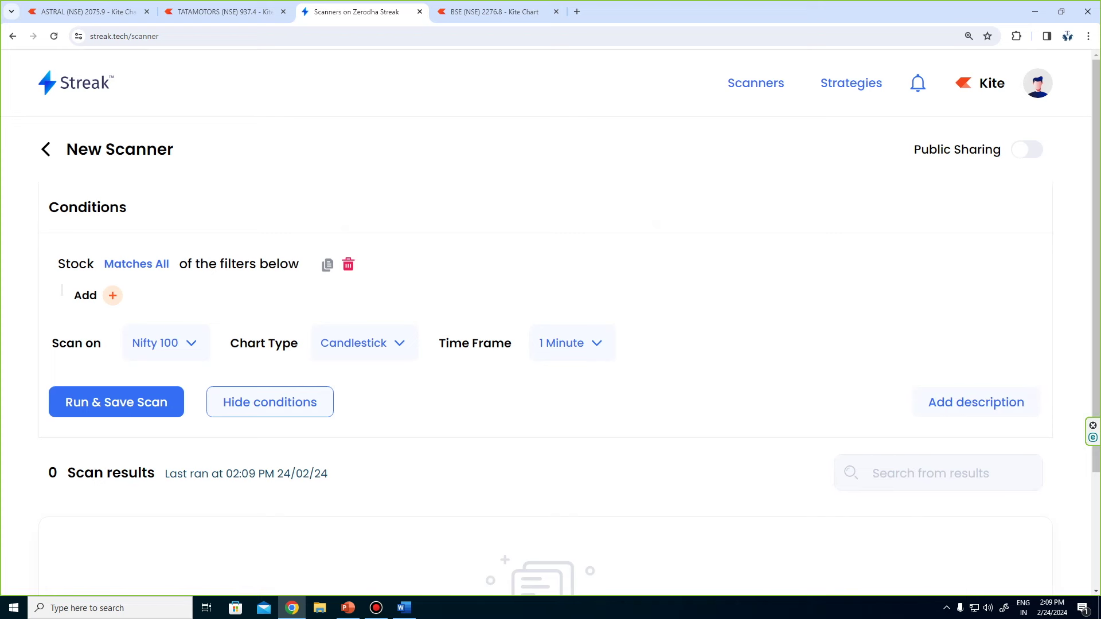
# Add an EMA of the close with period 50 as the first term of the new scanner's filter.
pyautogui.click(112, 295)
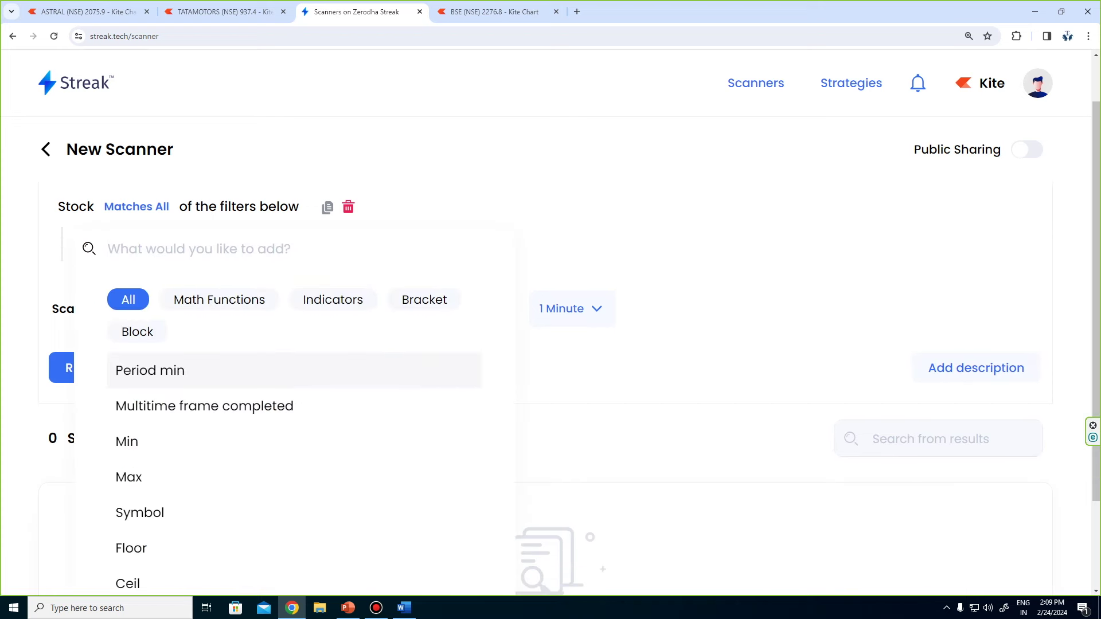
pyautogui.write('ema')
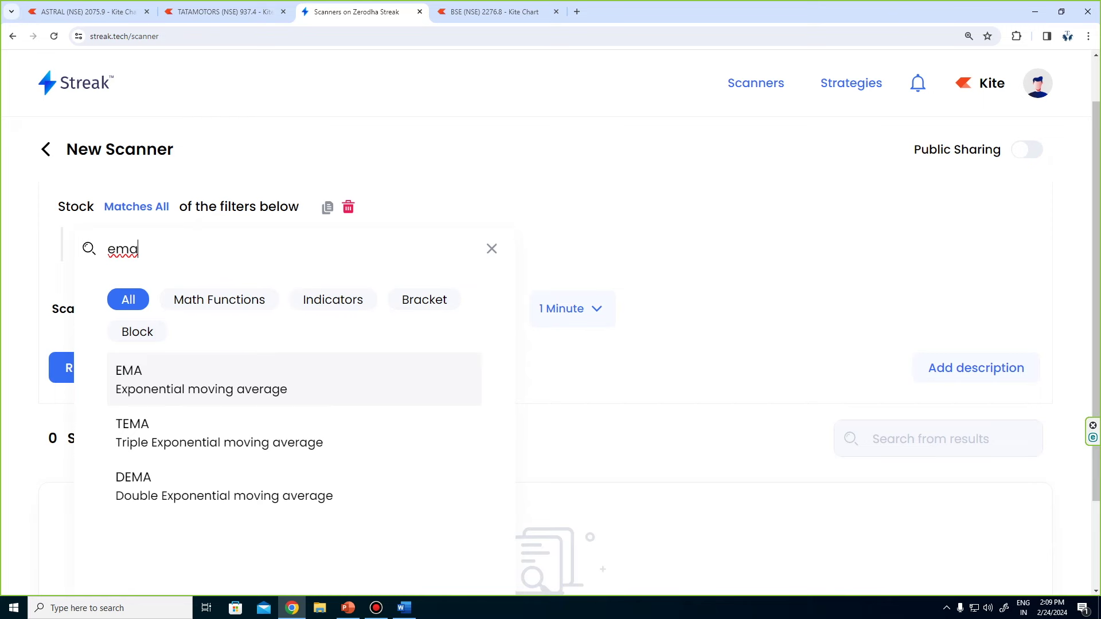
pyautogui.press('Return')
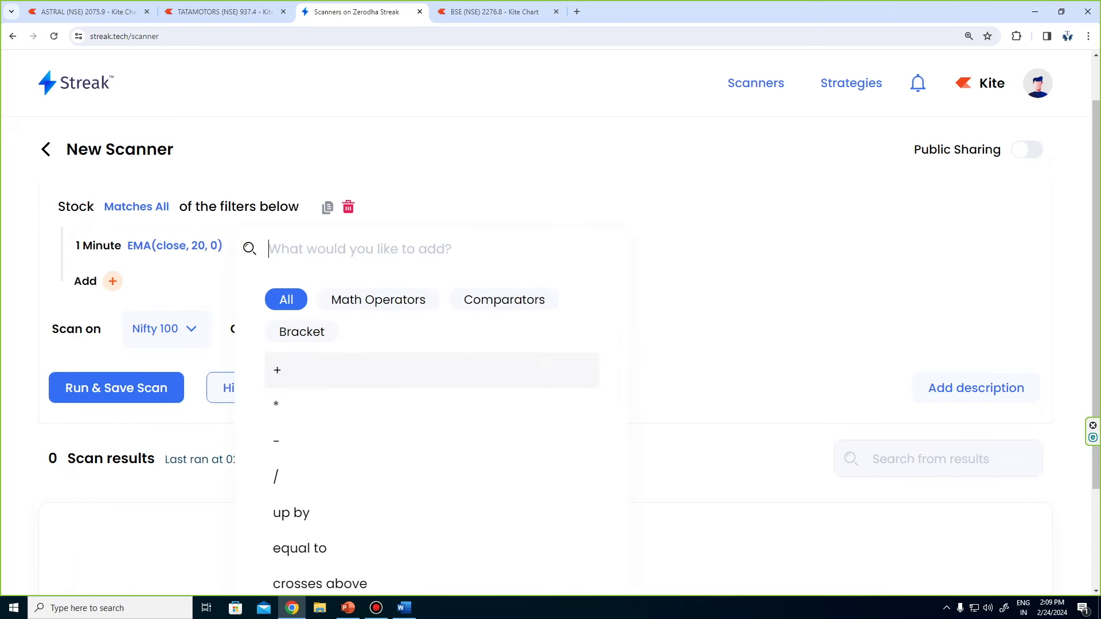
pyautogui.press('Escape')
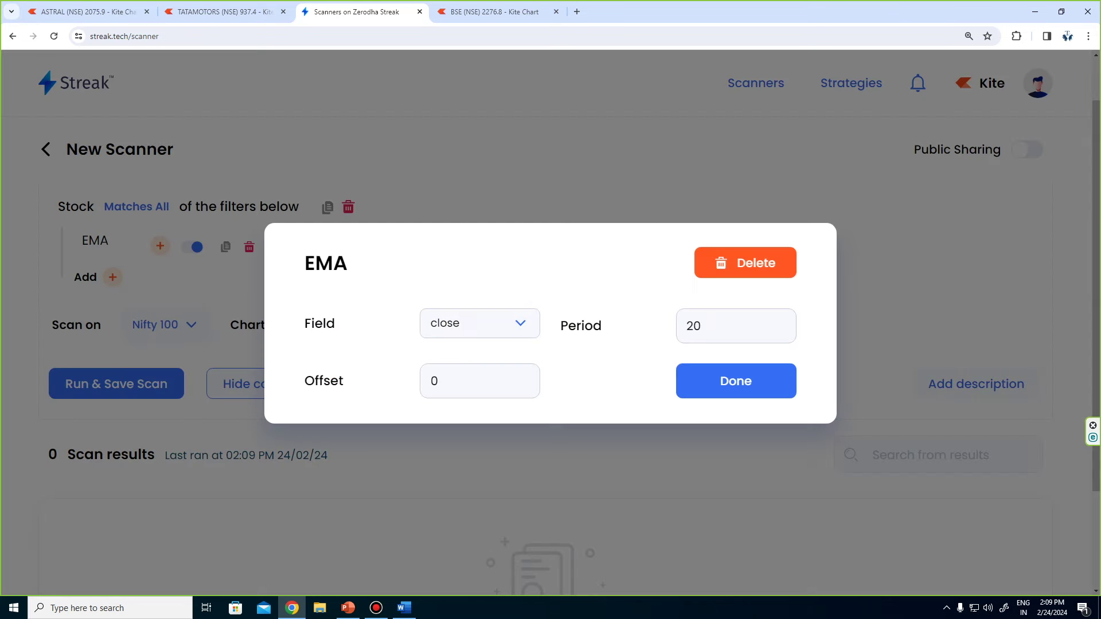
pyautogui.doubleClick(693, 326)
pyautogui.write('50')
pyautogui.press('Return')
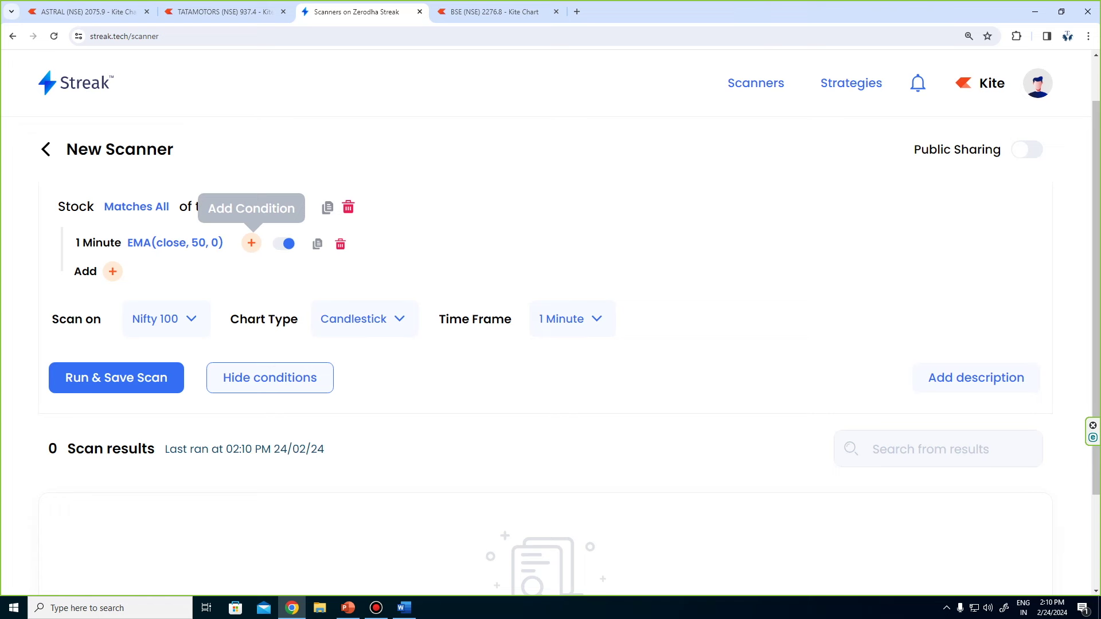
# Extend the filter so that the 50 EMA crosses above an EMA of the close with period 200.
pyautogui.click(252, 242)
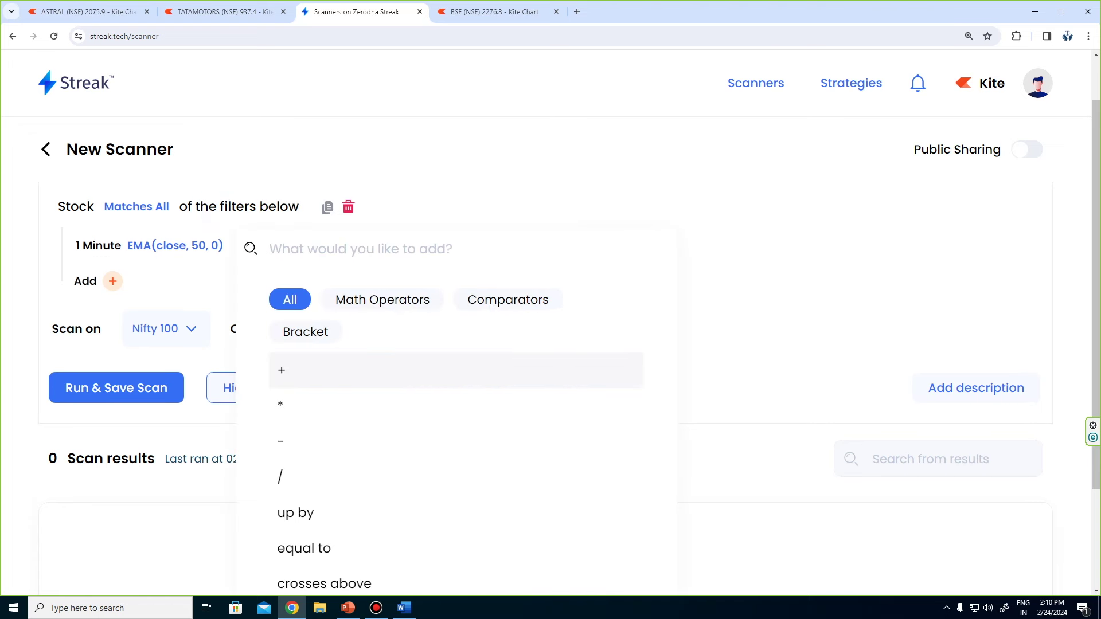
pyautogui.write('cro')
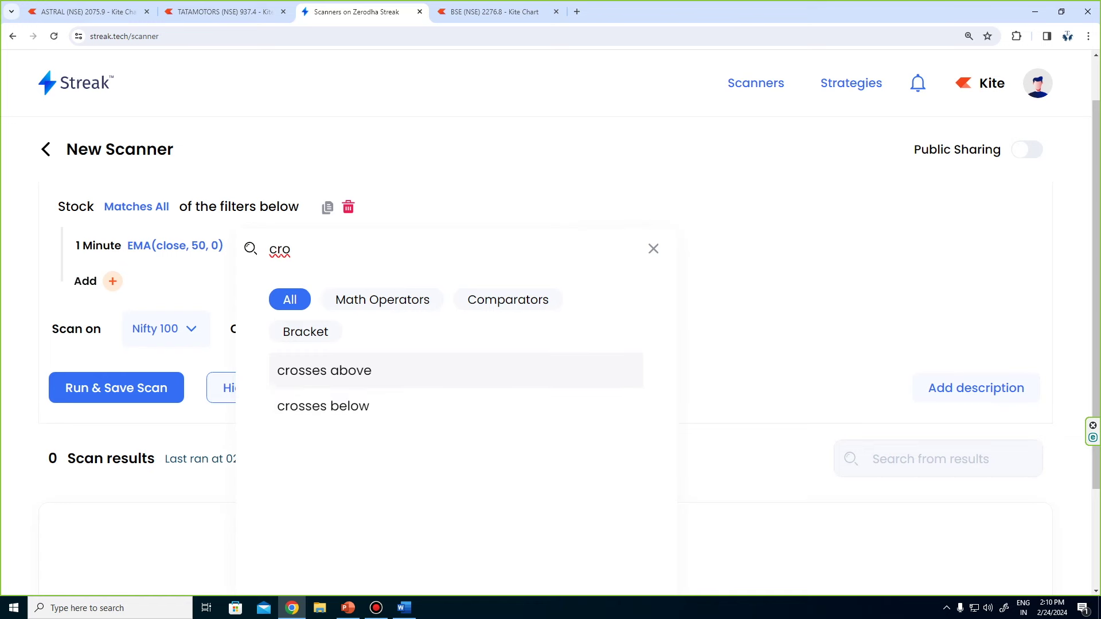
pyautogui.press('Return')
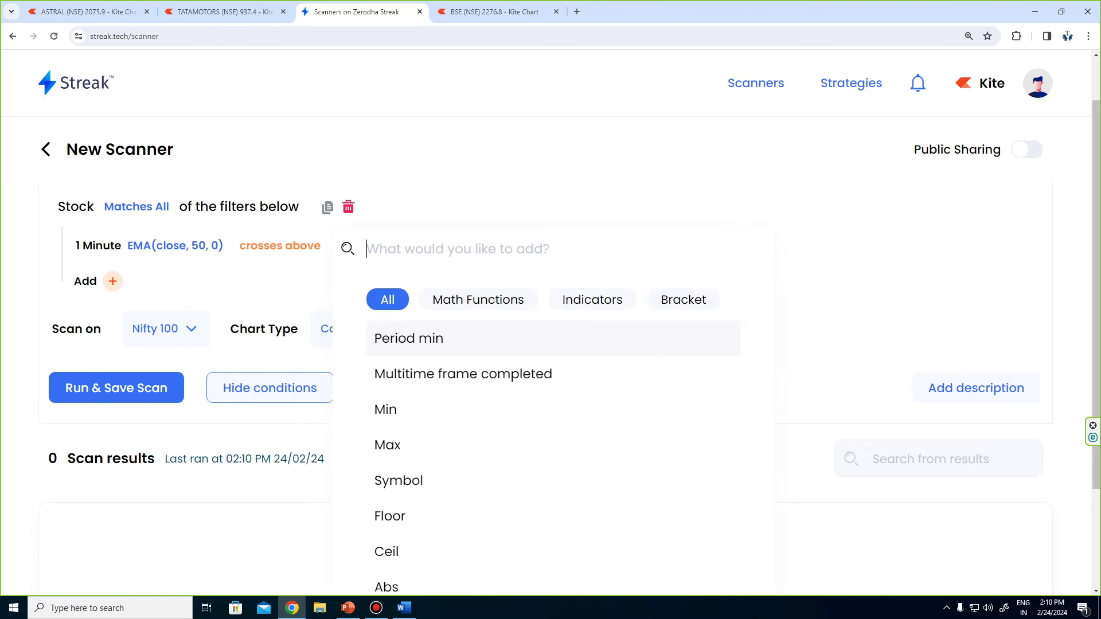
pyautogui.write('ema')
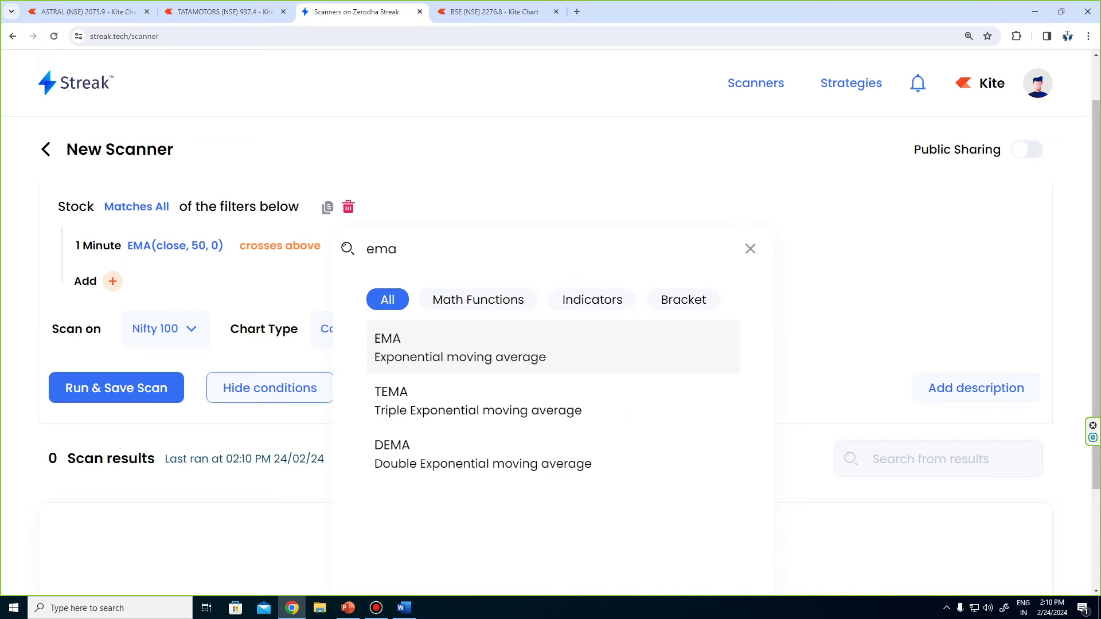
pyautogui.press('Return')
pyautogui.press('Escape')
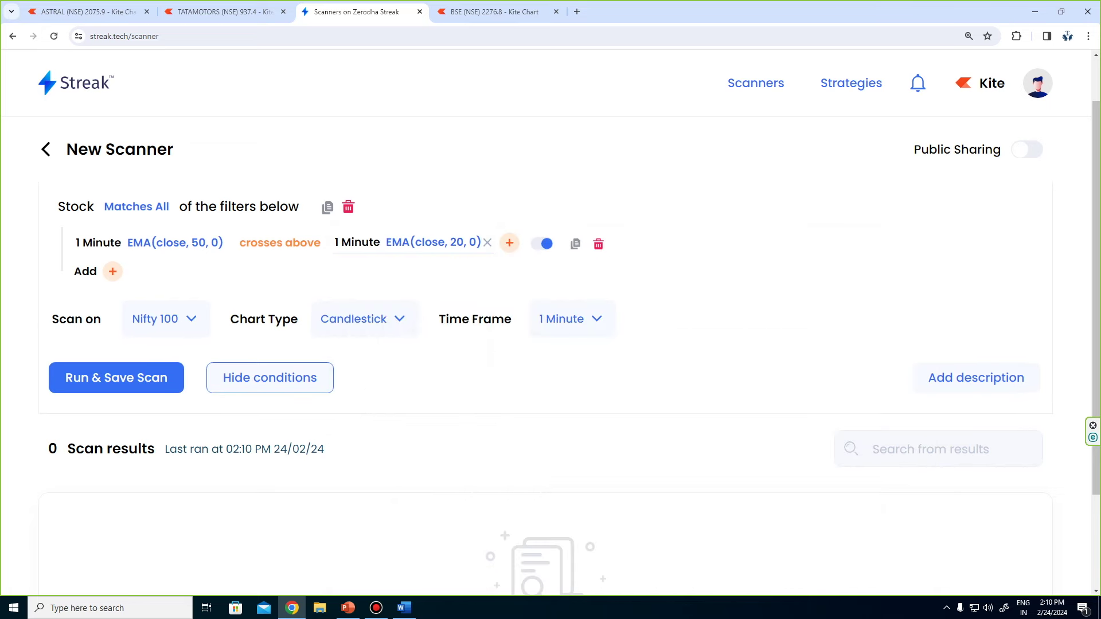
pyautogui.click(693, 326)
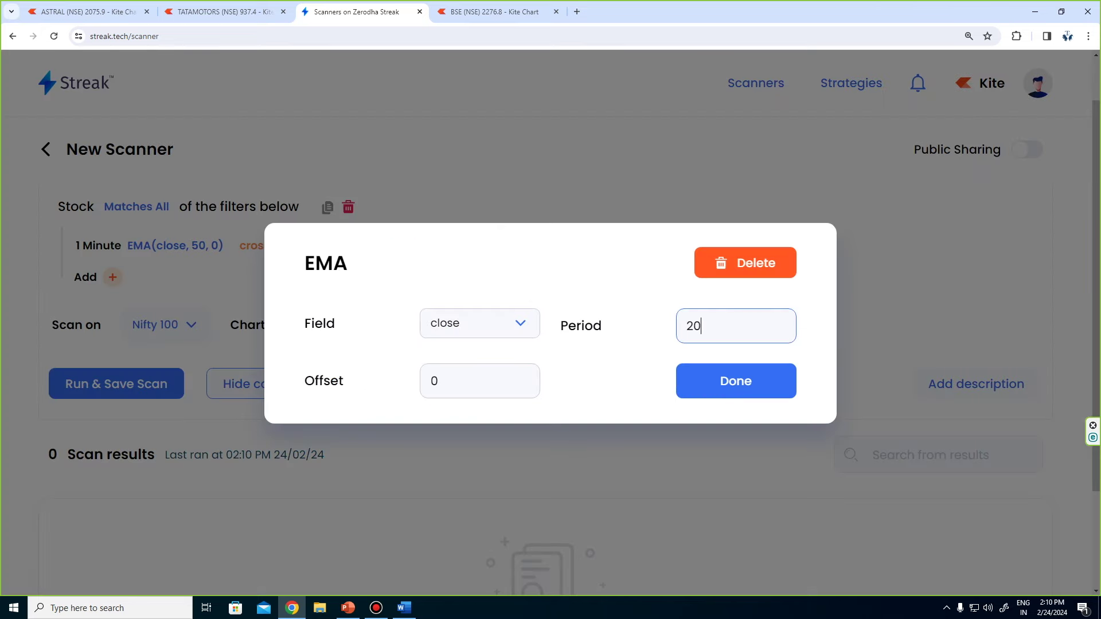
pyautogui.write('0')
pyautogui.press('Return')
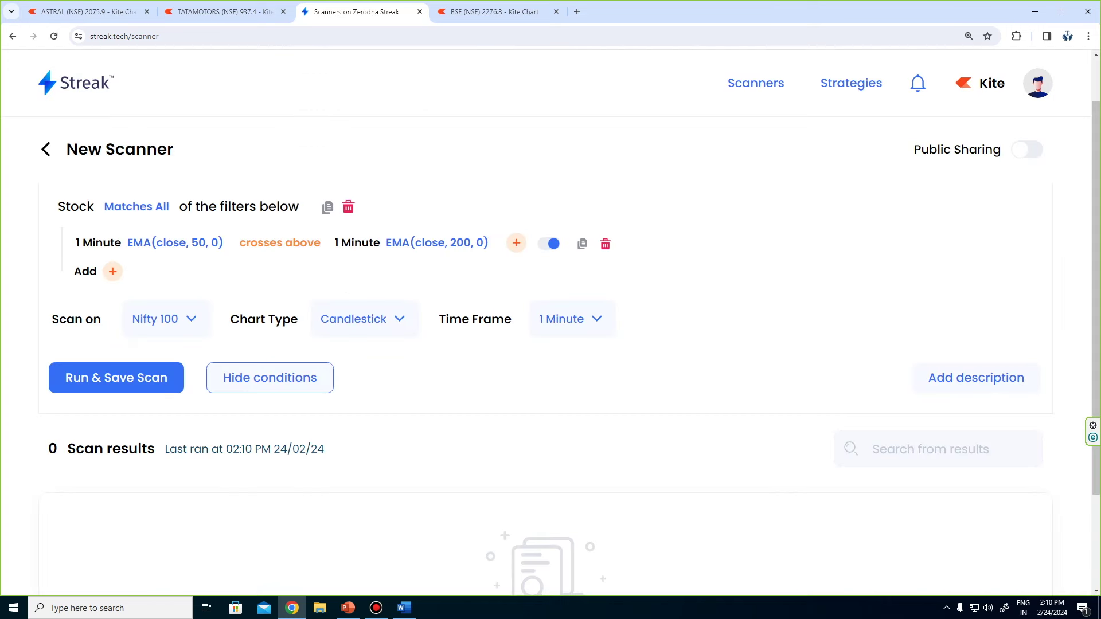
# Set the time frame to 1 Hour, and run and save the scan as "1Hr Golden Crossover".
pyautogui.click(570, 319)
pyautogui.click(582, 530)
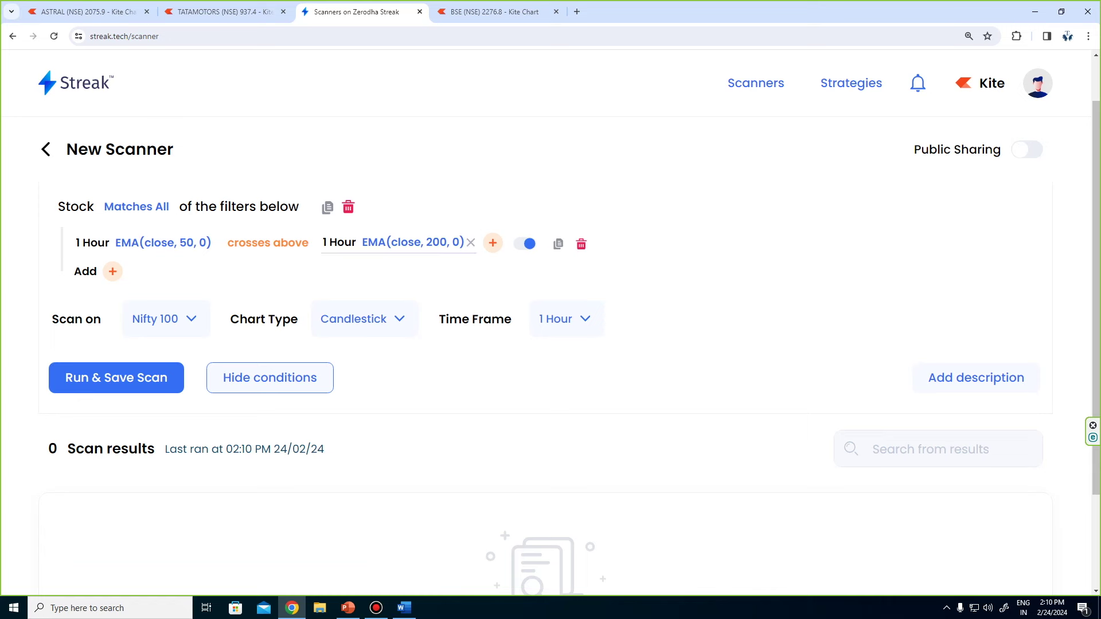
pyautogui.click(116, 377)
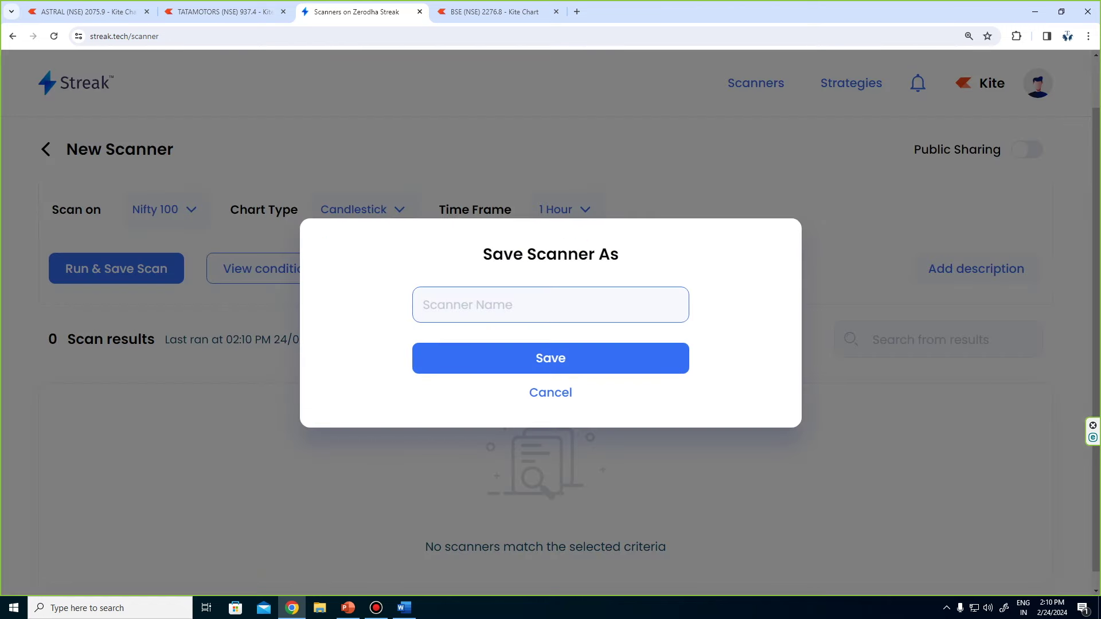
pyautogui.write('1Hr Golden Crossover')
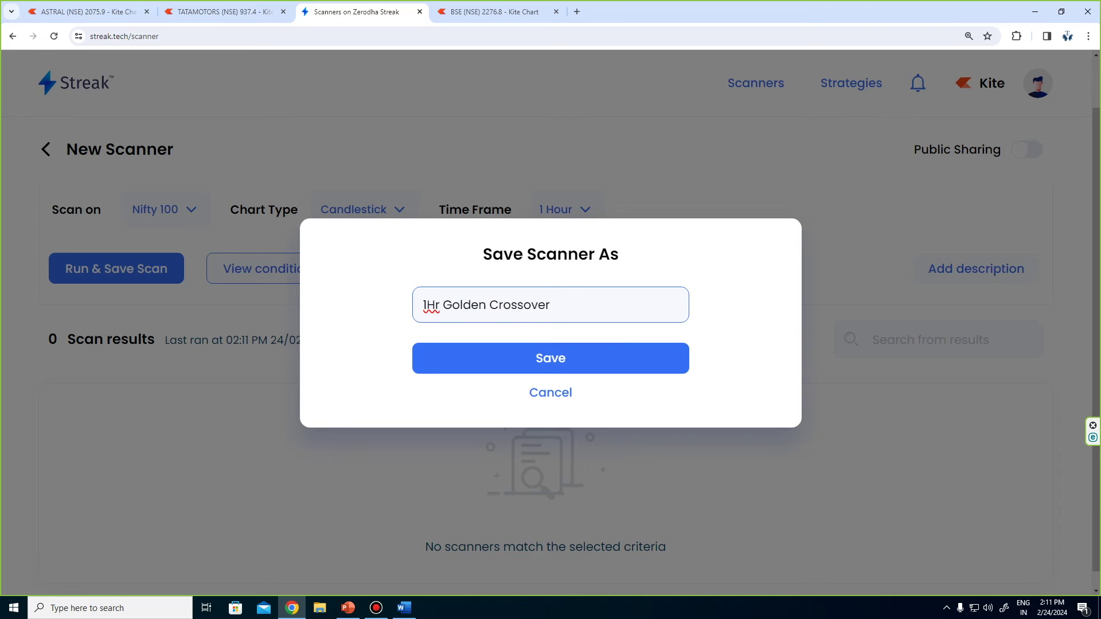
pyautogui.press('Return')
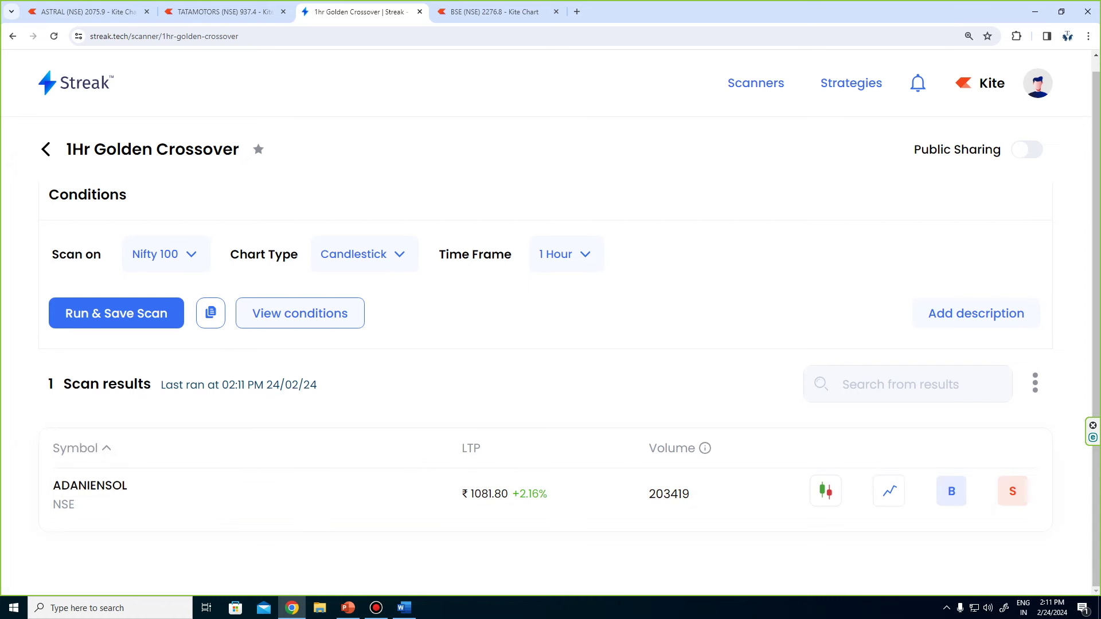
# Set the 1Hr Golden Crossover scanner to scan on Nifty 500, keeping the 1 Hour time frame.
pyautogui.click(163, 254)
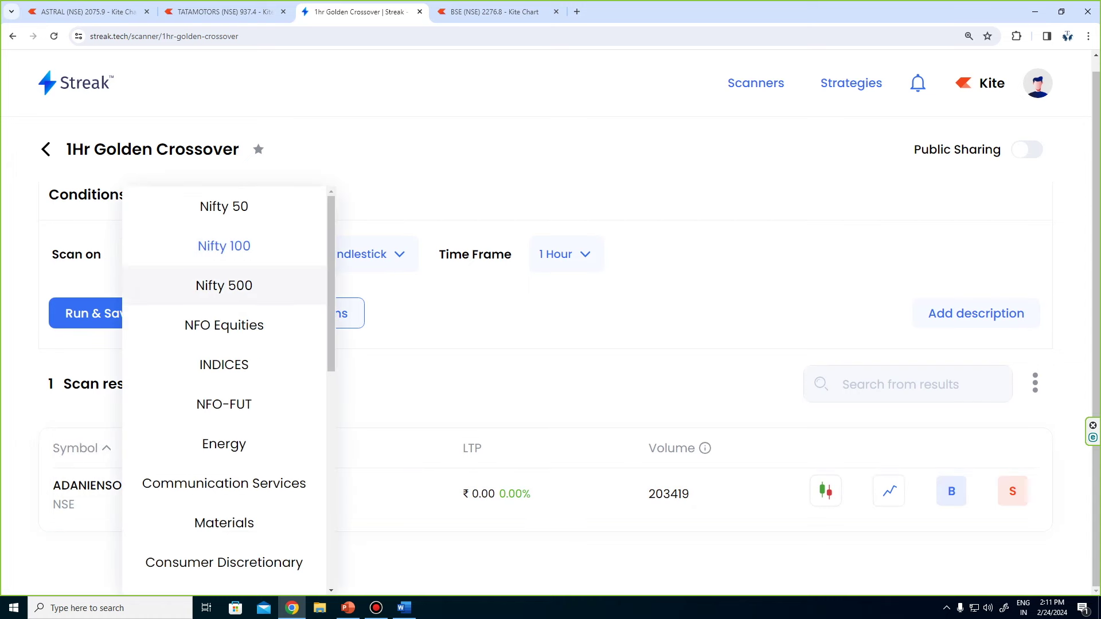
pyautogui.click(224, 285)
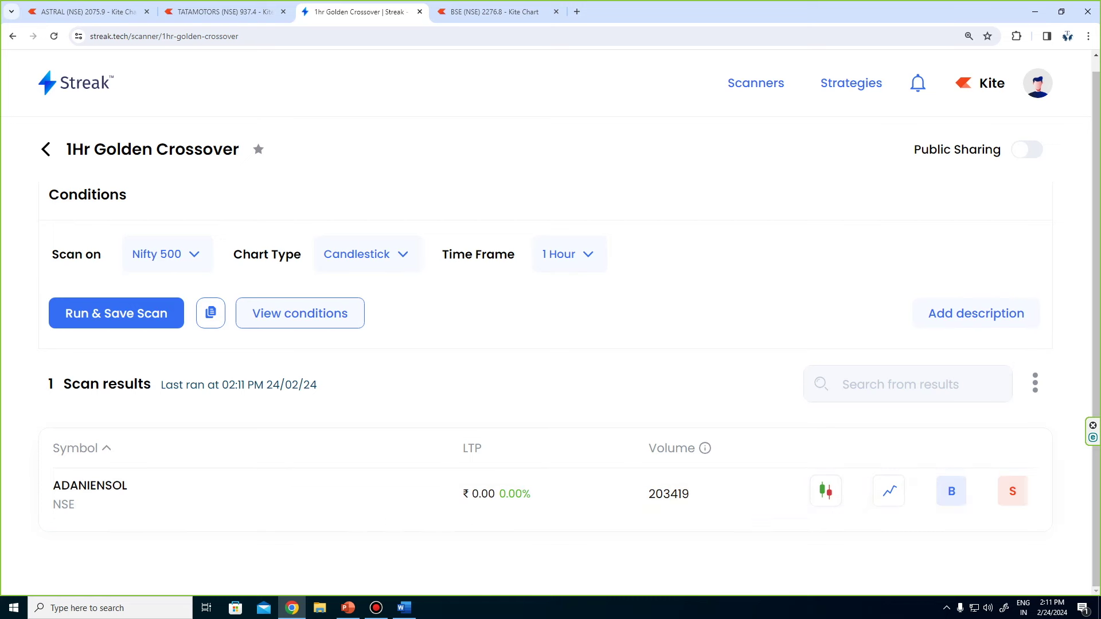
pyautogui.click(568, 254)
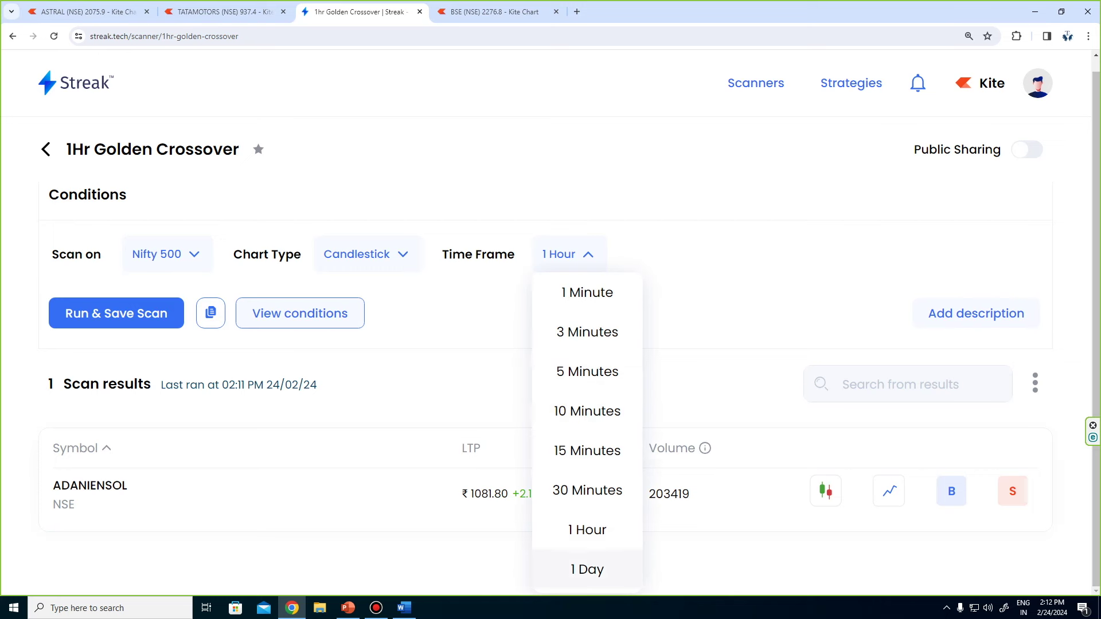
pyautogui.press('Escape')
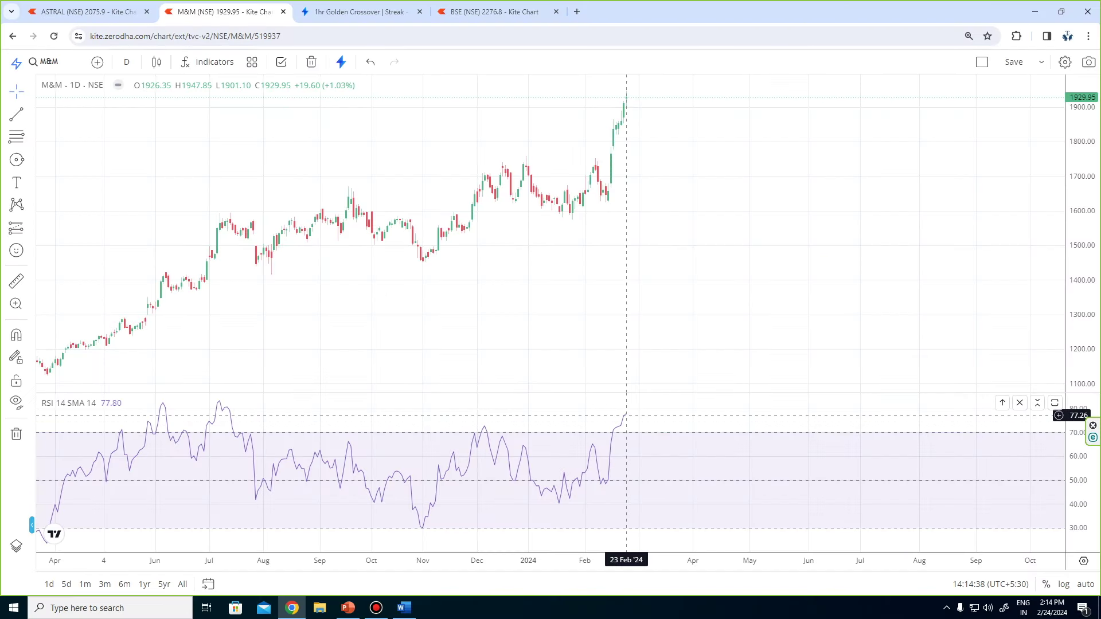
# Switch from the M&M chart to Streak and start a new scanner.
pyautogui.hotkey('ctrl', 'Tab')
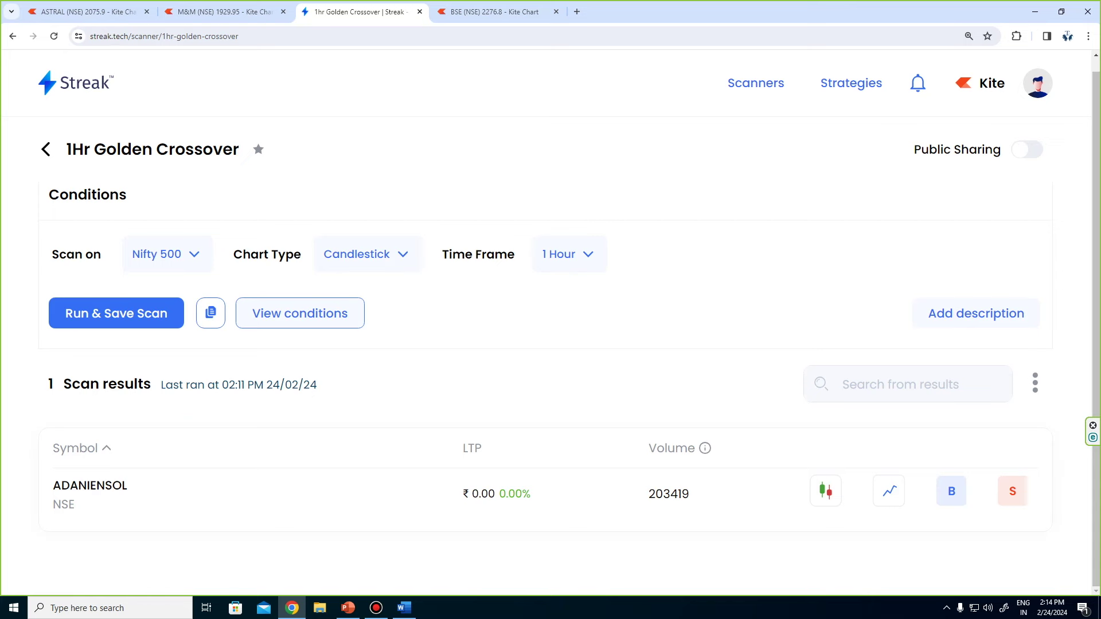
pyautogui.click(756, 83)
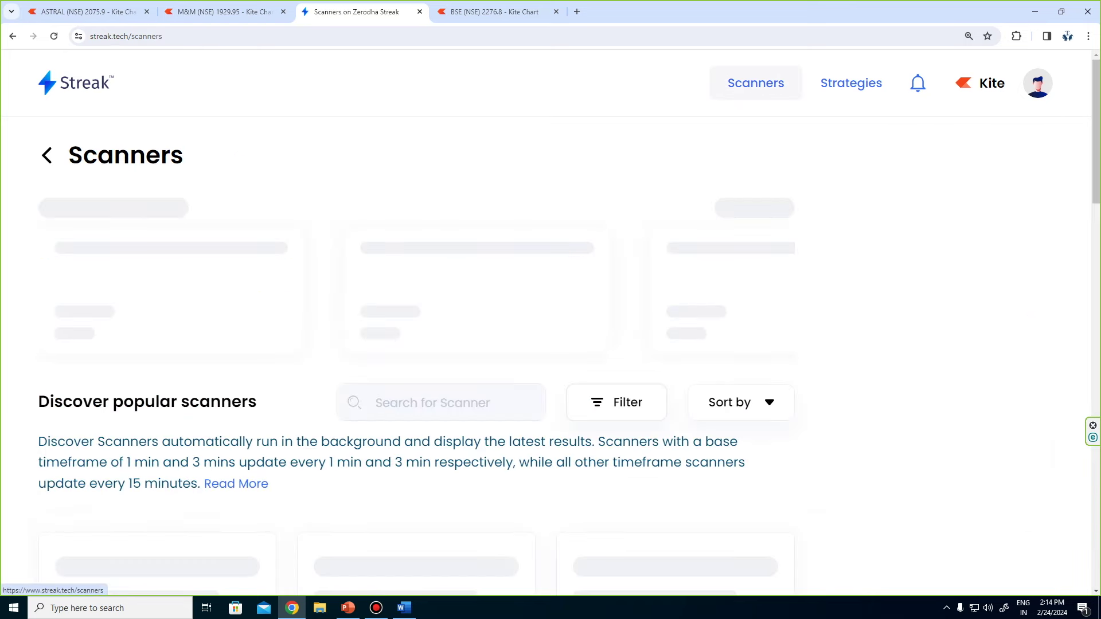
pyautogui.click(926, 207)
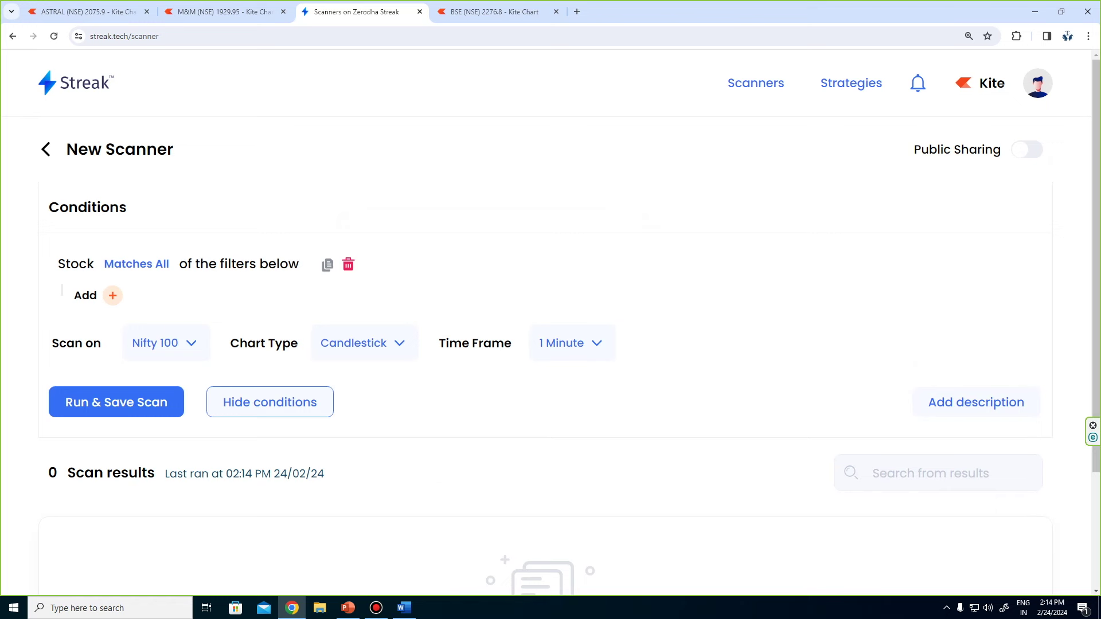
# Add the RSI (relative strength index) with period 14 as the first term of the new scanner's filter.
pyautogui.click(113, 295)
pyautogui.write('rs')
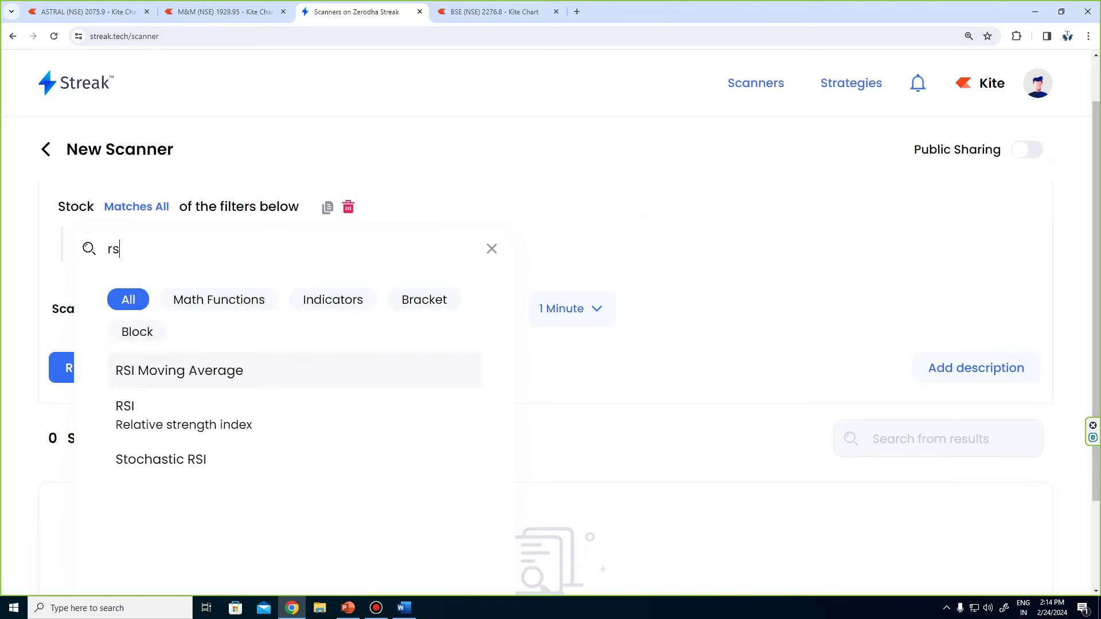
pyautogui.write('i')
pyautogui.press('Down')
pyautogui.press('Return')
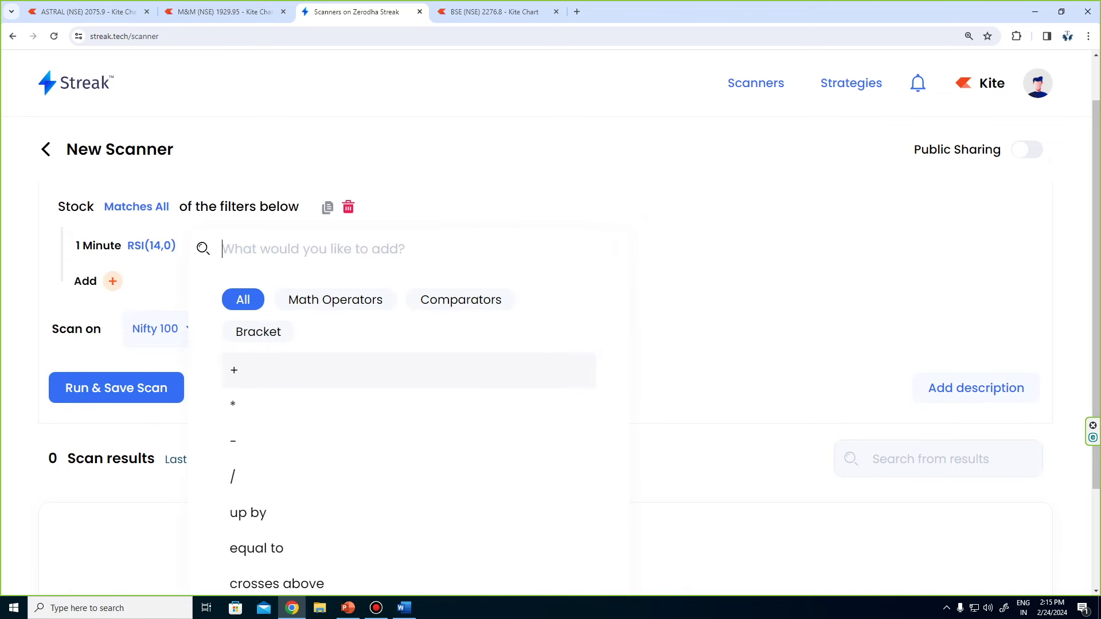
# Complete the RSI filter with the higher than comparator and the number 70.
pyautogui.write('hi')
pyautogui.press('Down')
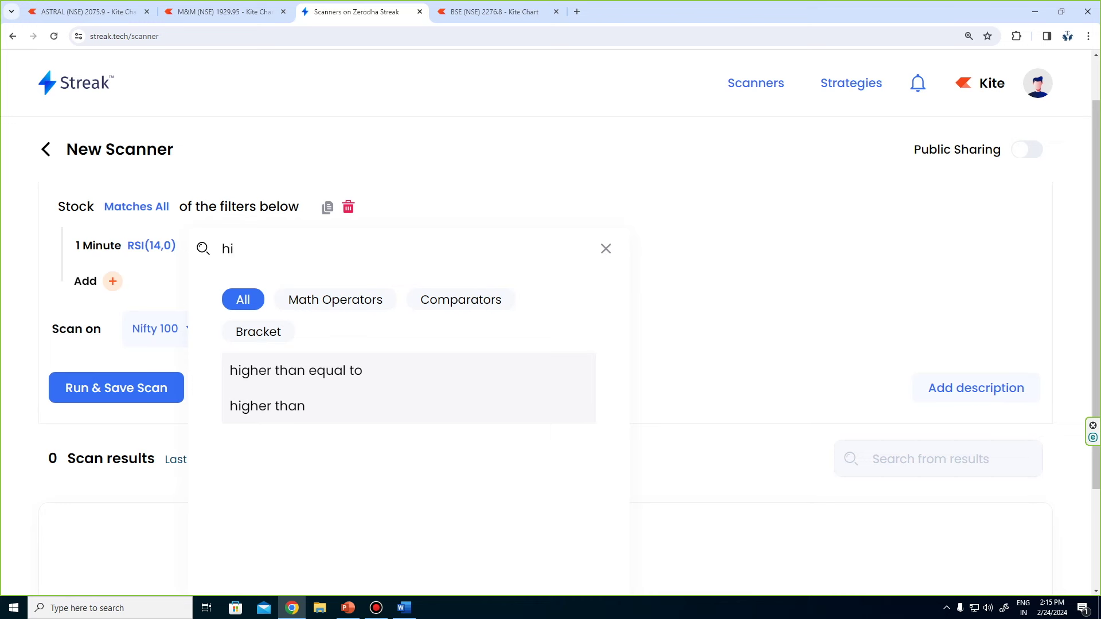
pyautogui.press('Return')
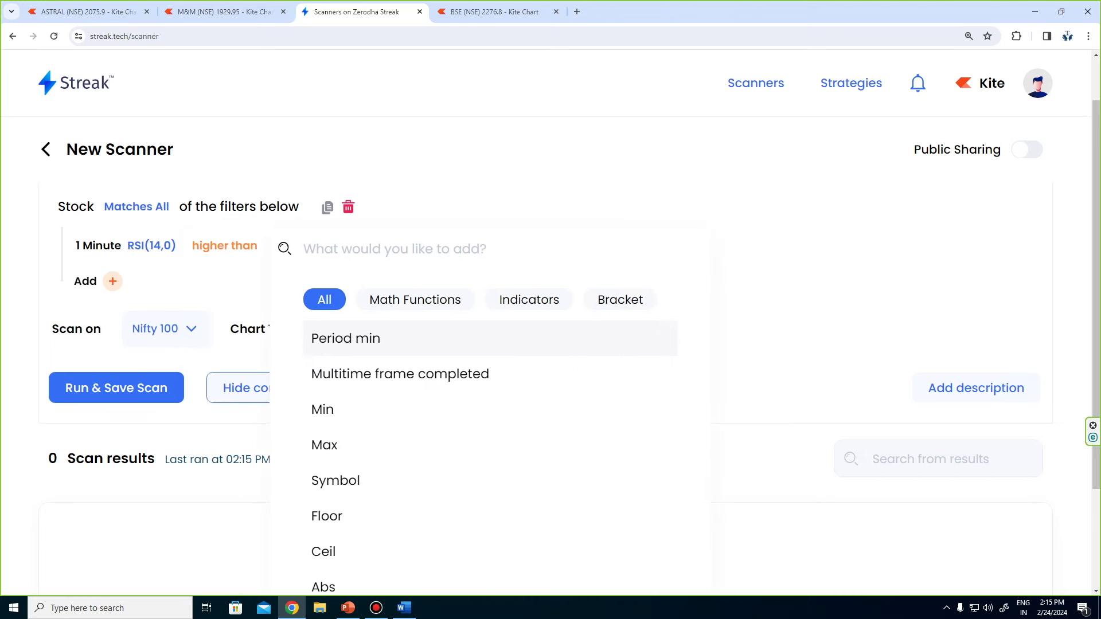
pyautogui.write('num')
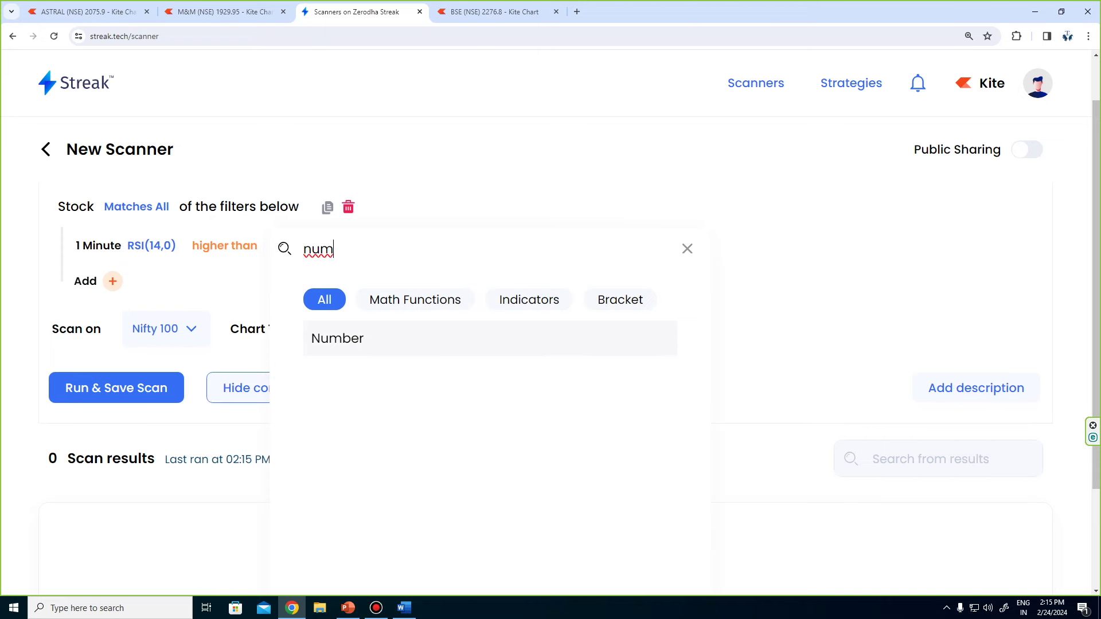
pyautogui.press('Return')
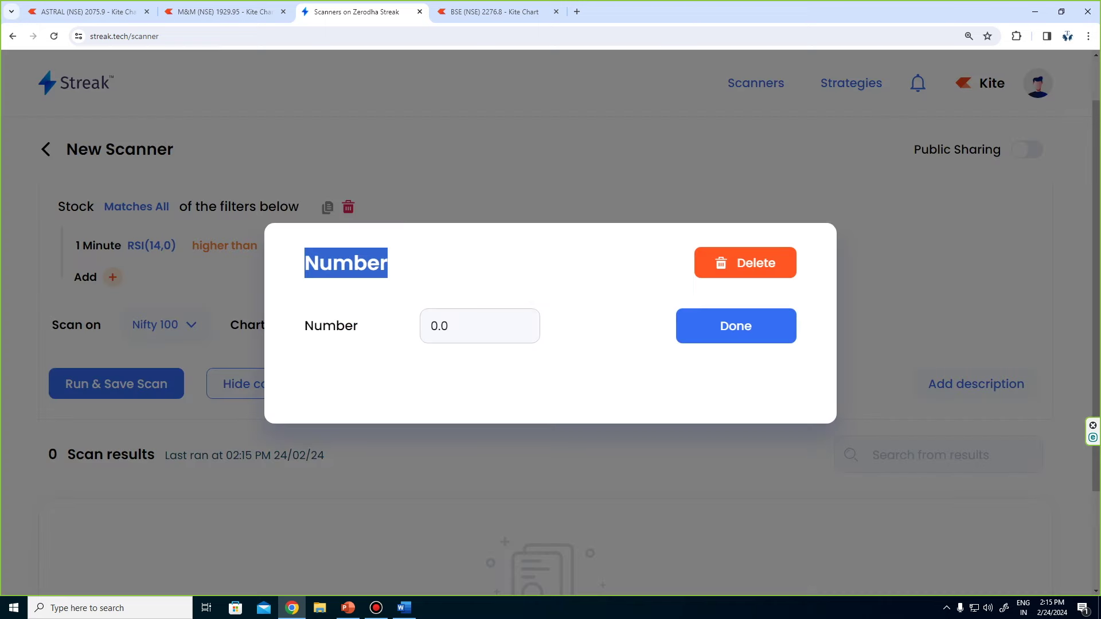
pyautogui.write('70')
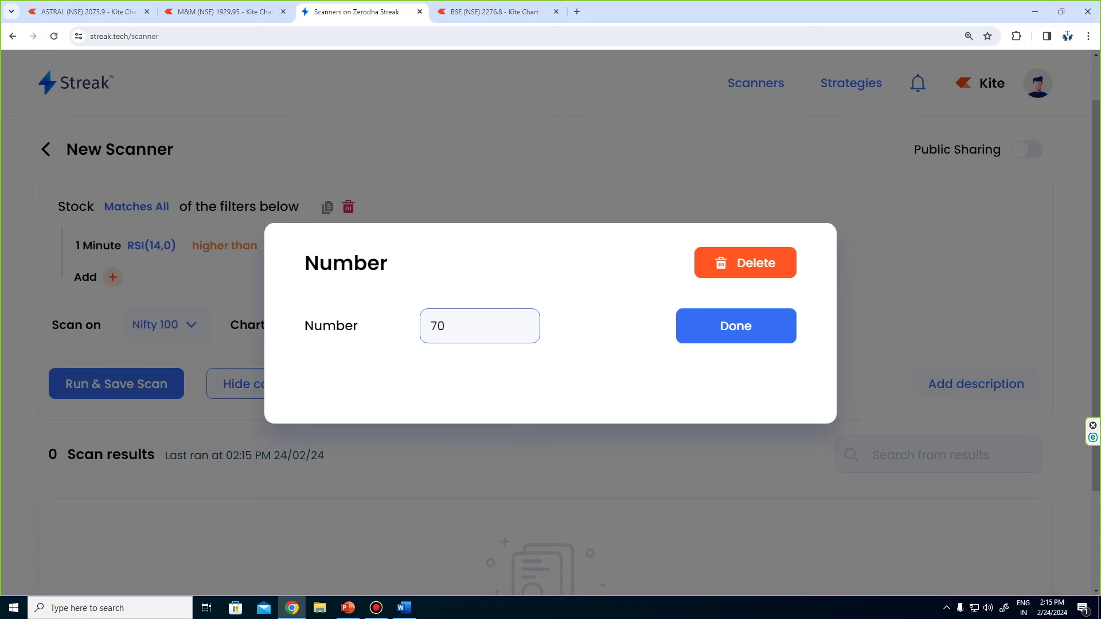
pyautogui.press('Return')
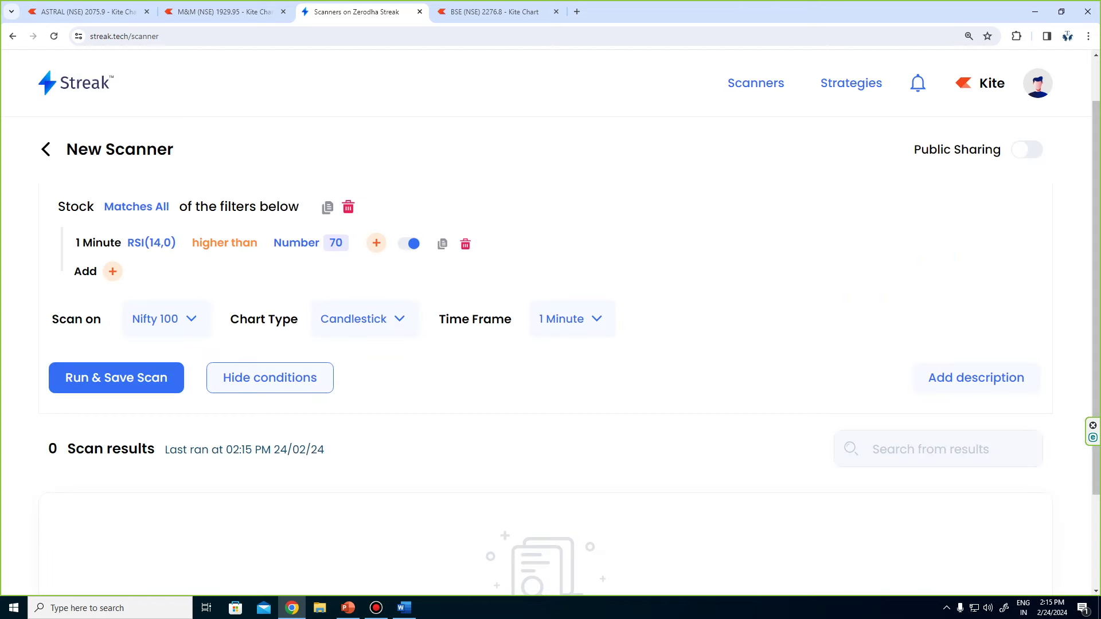
# Set the time frame to 1 Hour, and run and save the scan as "1HR High RSI".
pyautogui.click(570, 319)
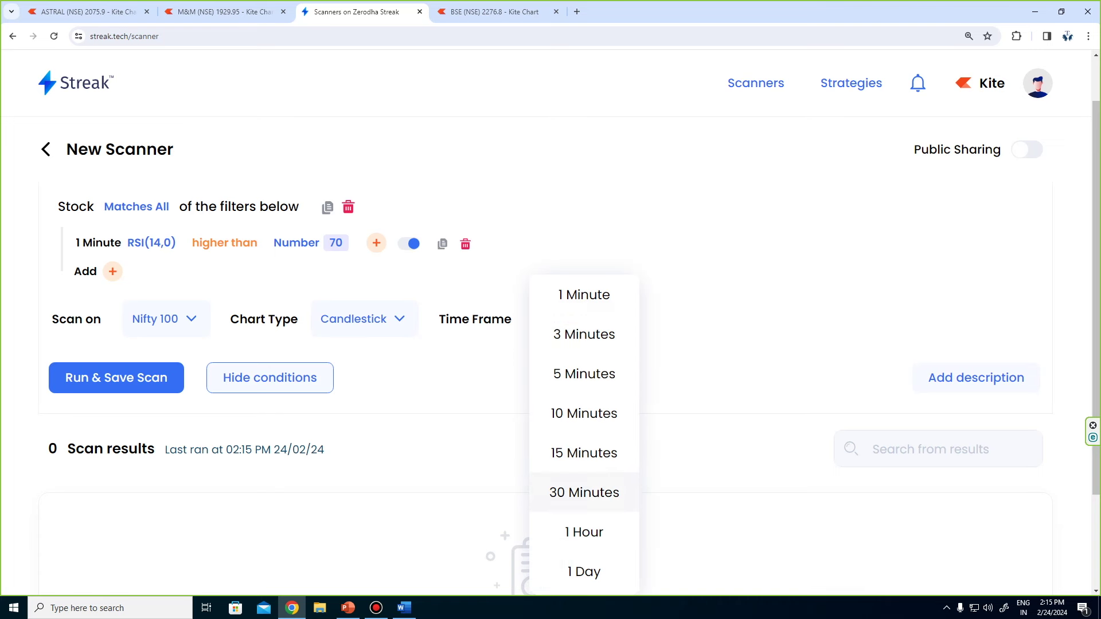
pyautogui.click(582, 531)
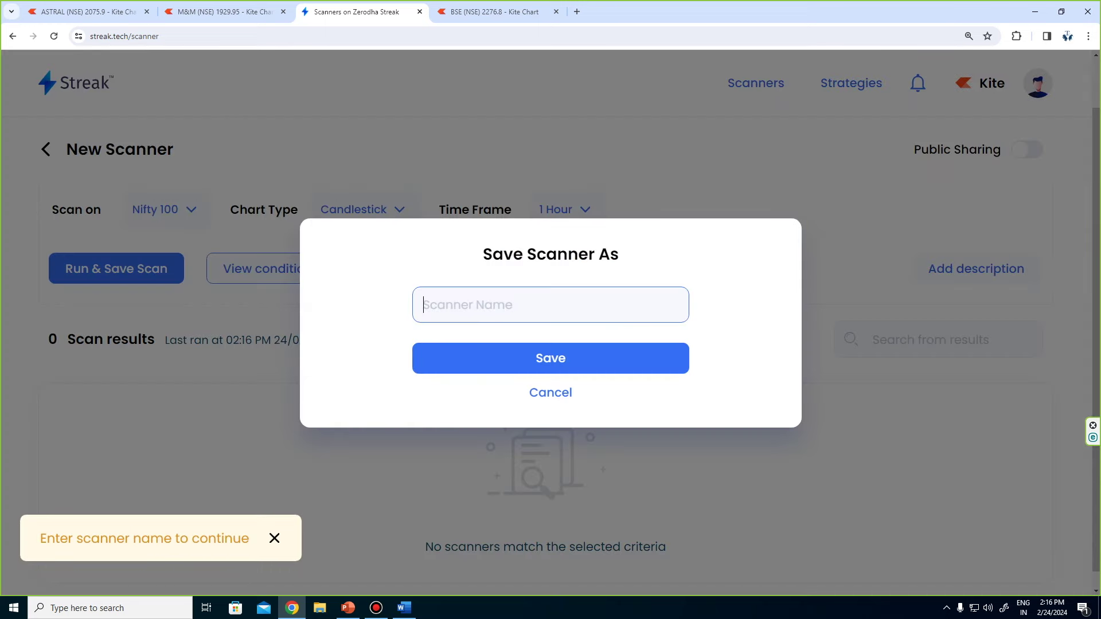
pyautogui.write('1HR High RSI')
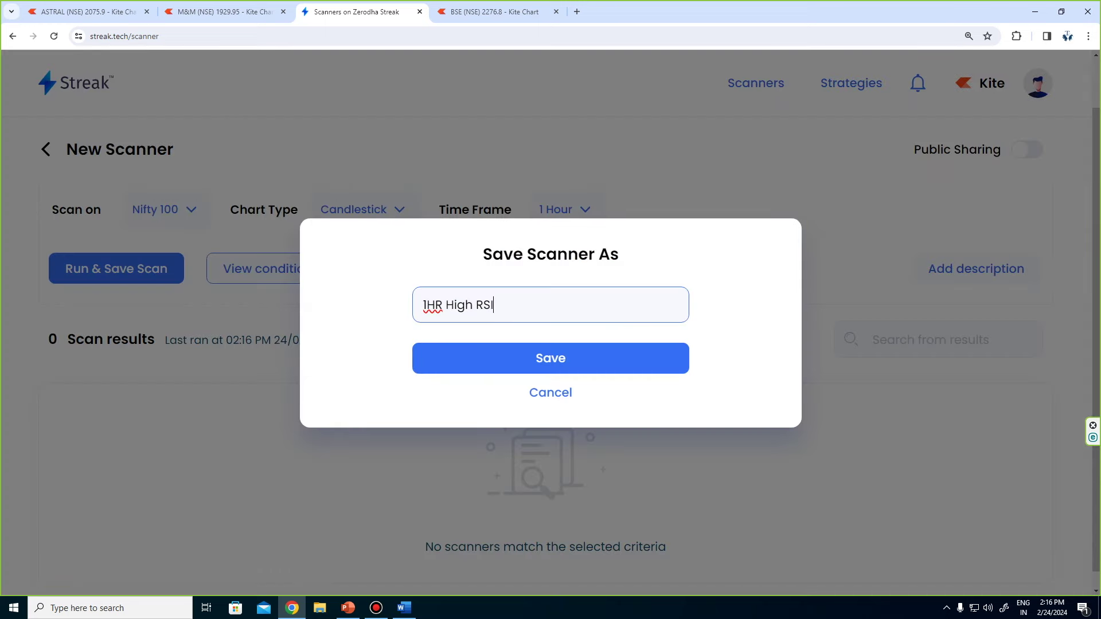
pyautogui.press('Return')
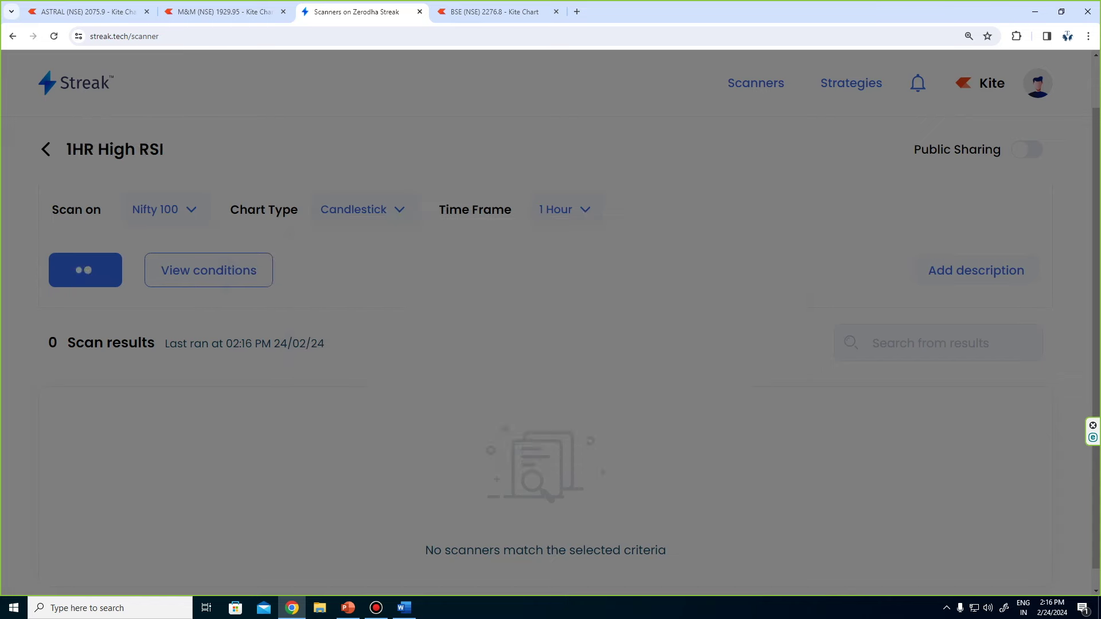
pyautogui.scroll(-2, 63, 269)
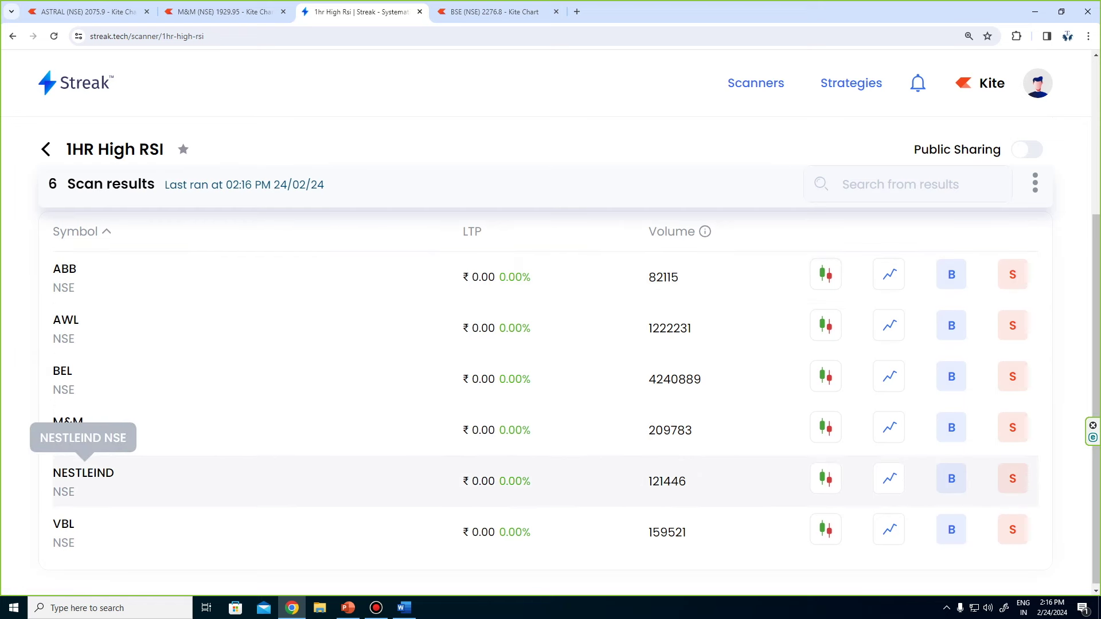
pyautogui.scroll(-1, 83, 476)
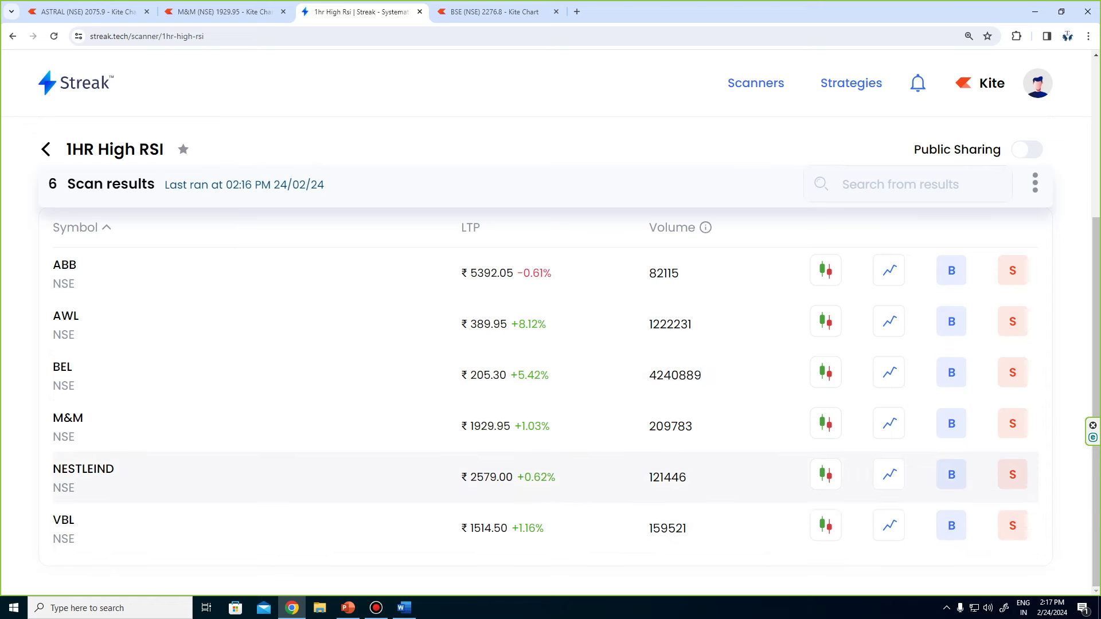
pyautogui.scroll(5, 591, 476)
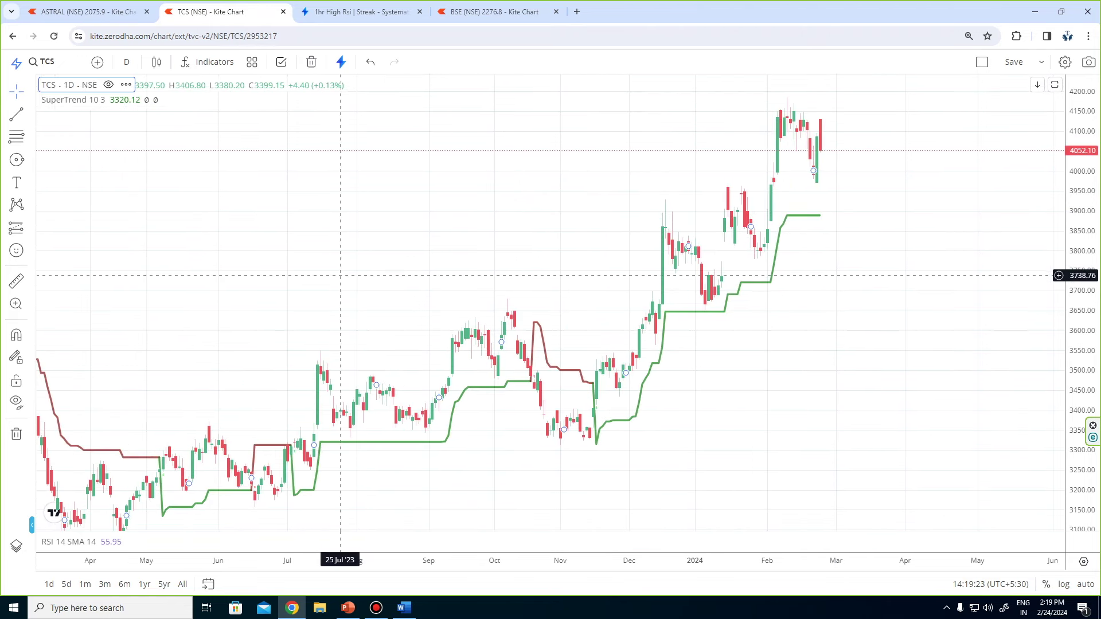
# Draw a trend line on the daily TCS chart from about 3433 on 16 Nov '23 to about 4065 on 14 Feb '24.
pyautogui.click(16, 114)
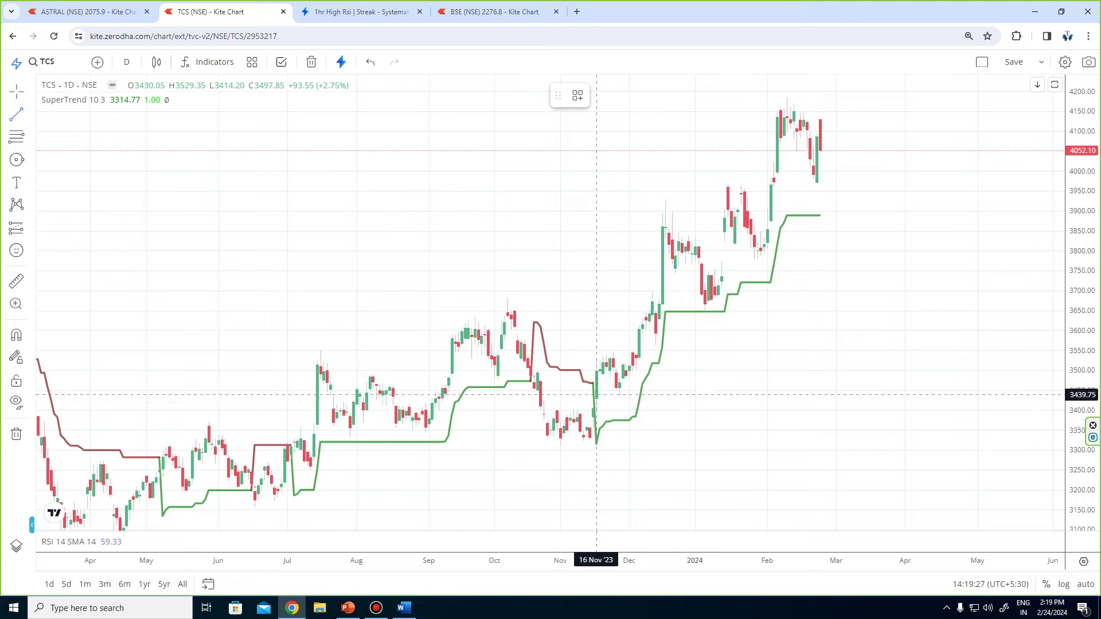
pyautogui.click(596, 397)
pyautogui.click(797, 145)
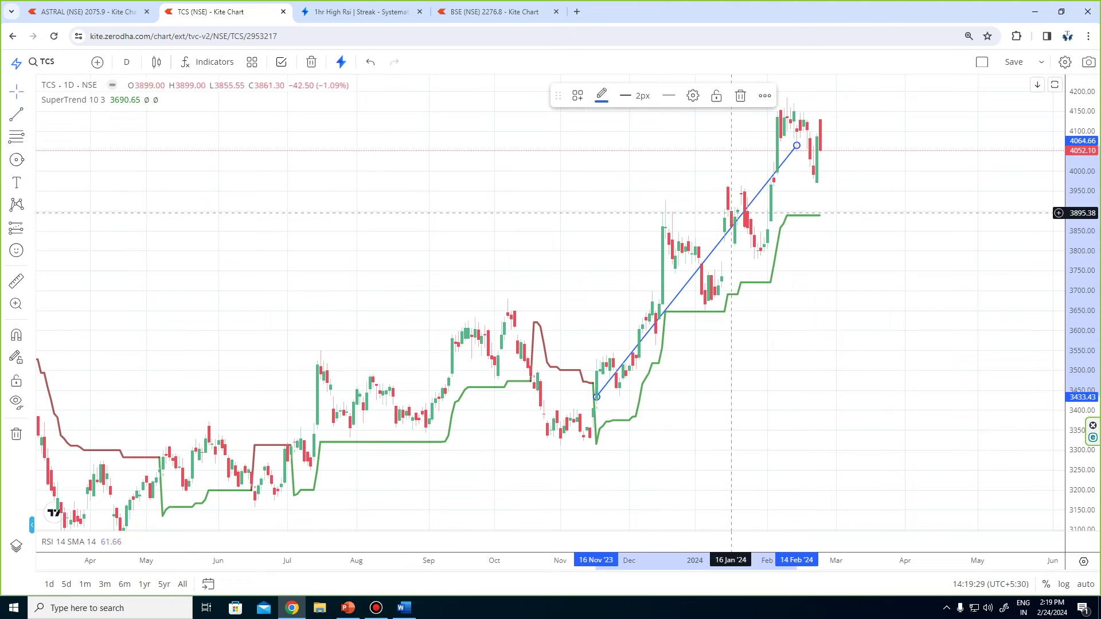
# Draw a trend line on the daily TCS chart from about 3169 on 29 May '23 to about 3600 in October.
pyautogui.click(209, 502)
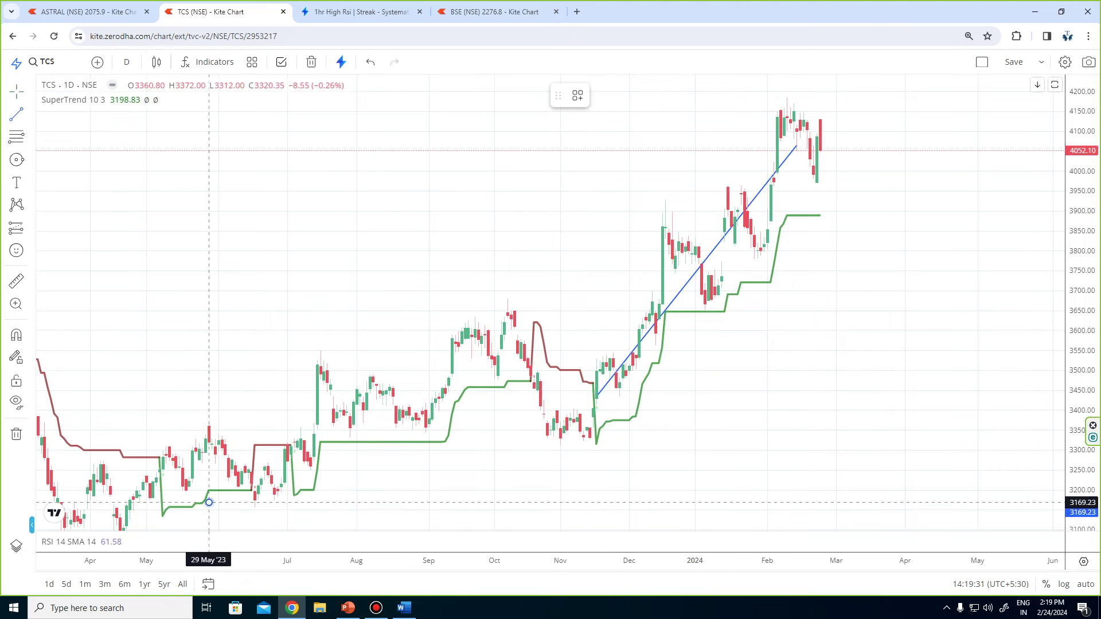
pyautogui.click(510, 331)
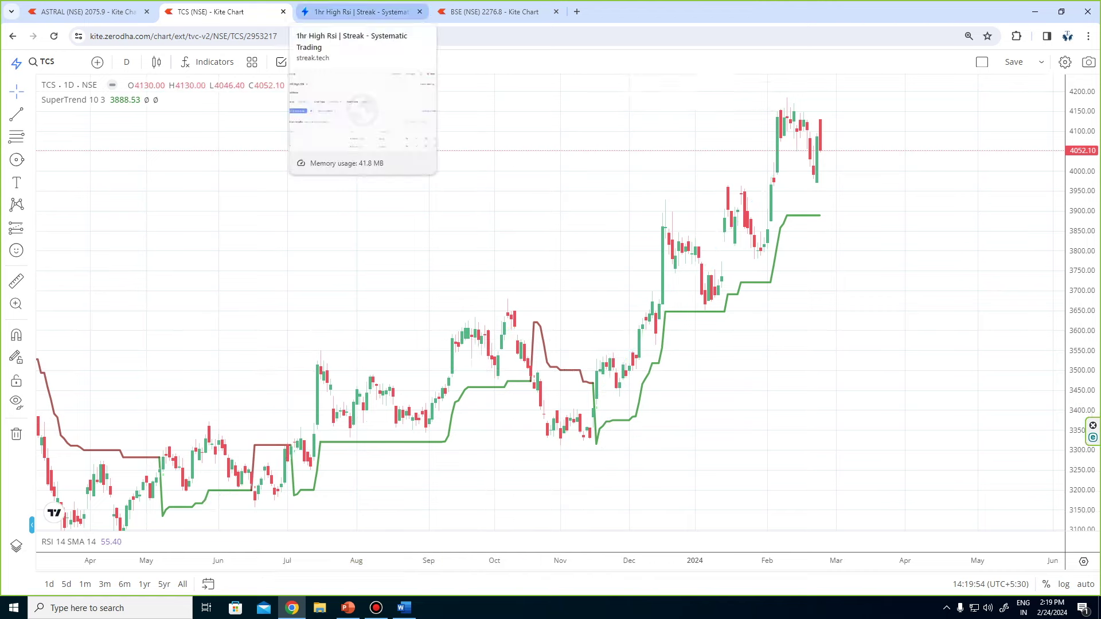
# Switch to Streak, create a new scanner, and add the Close price as the first term of its filter.
pyautogui.click(362, 11)
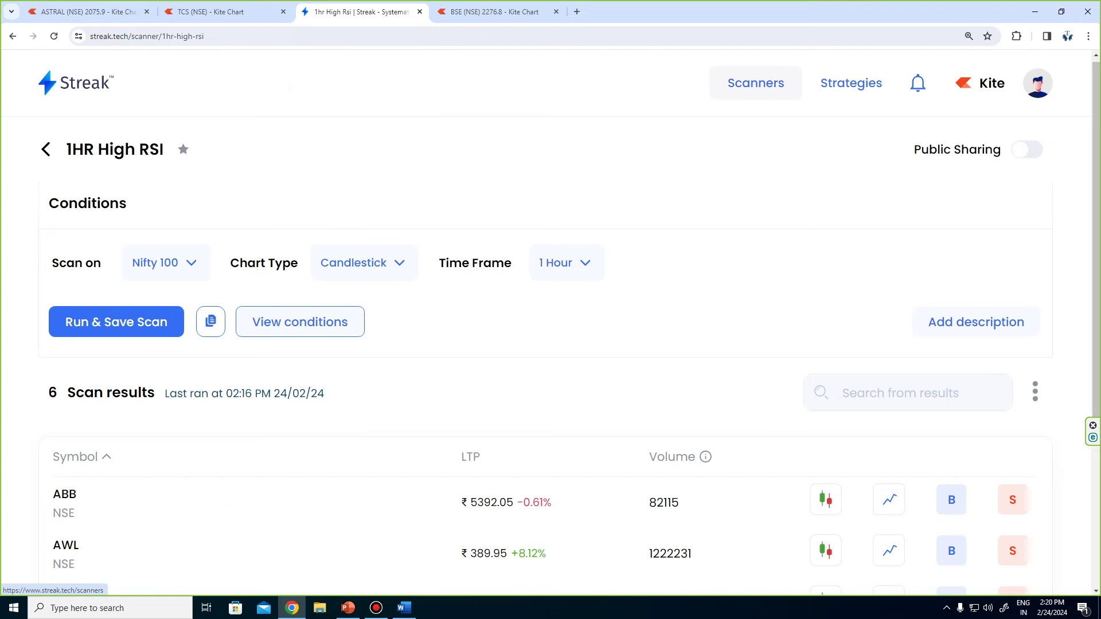
pyautogui.click(756, 83)
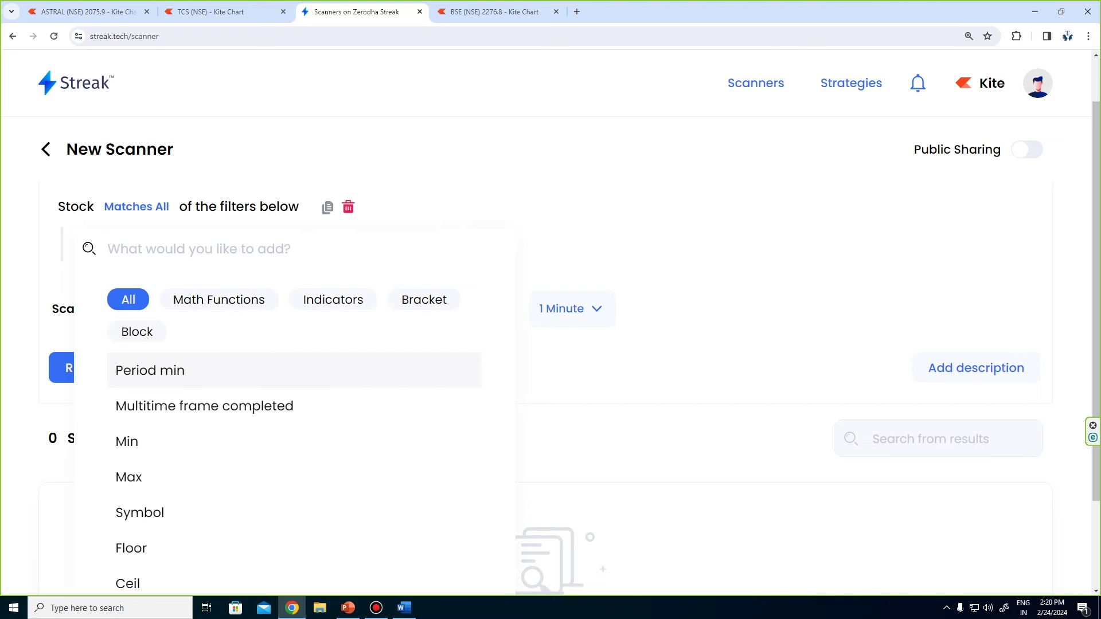
pyautogui.write('clo')
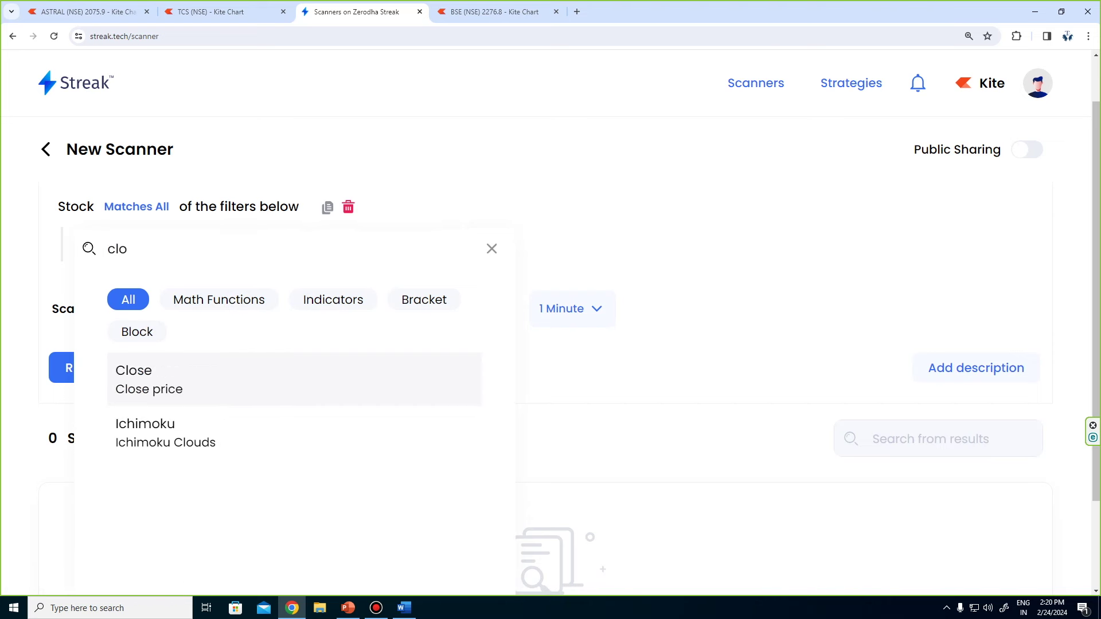
pyautogui.press('Return')
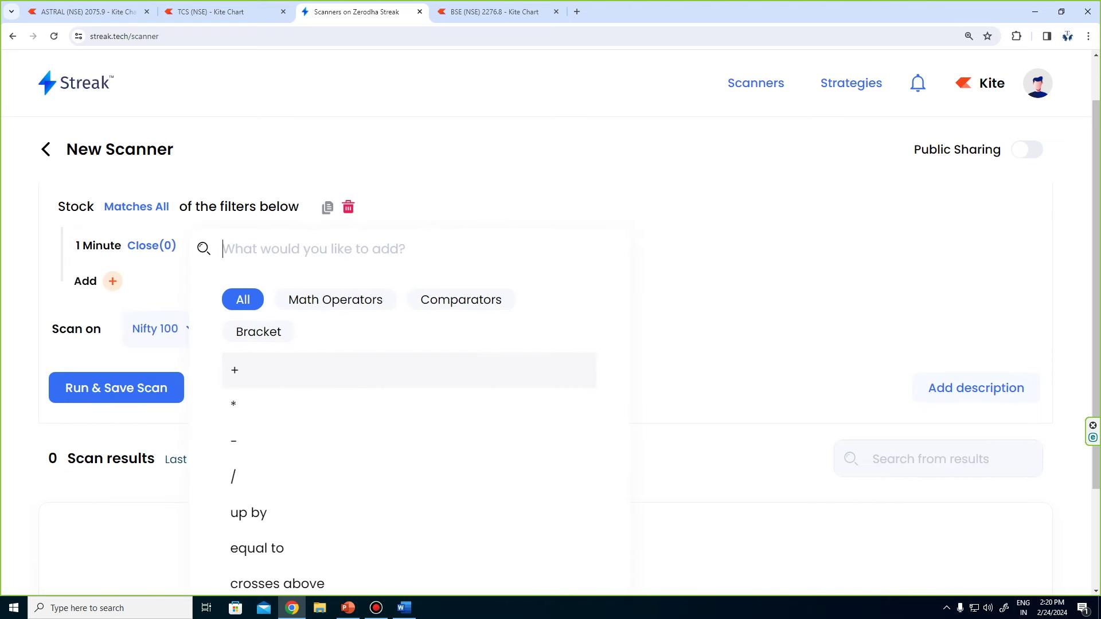
# Complete the Close filter with the crosses above comparator and the Supertrend (7,3,0) indicator.
pyautogui.write('cro')
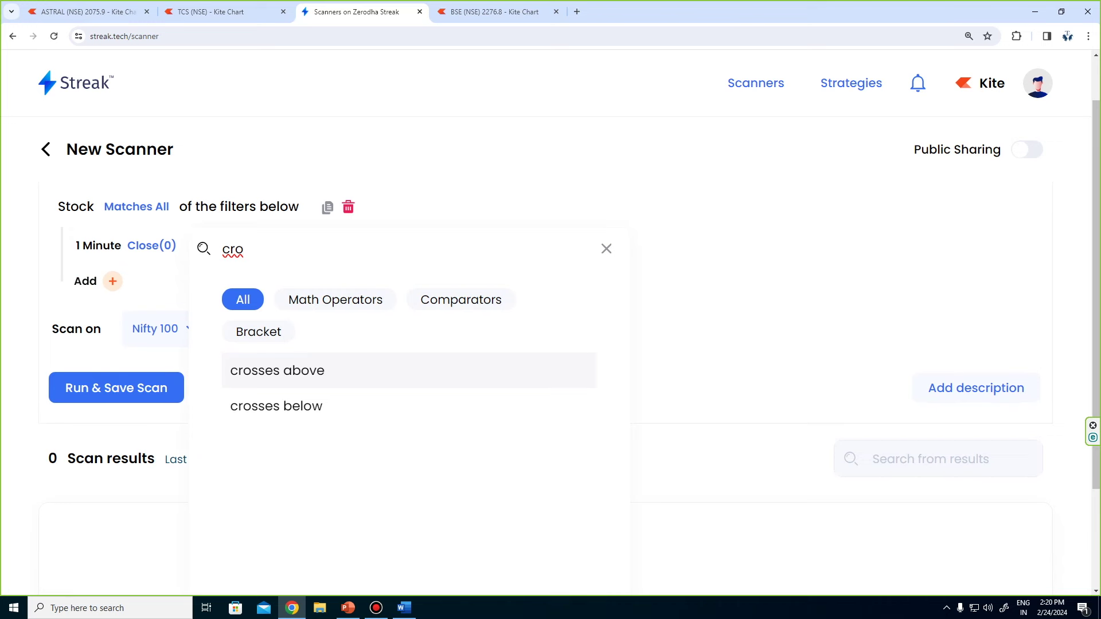
pyautogui.press('Return')
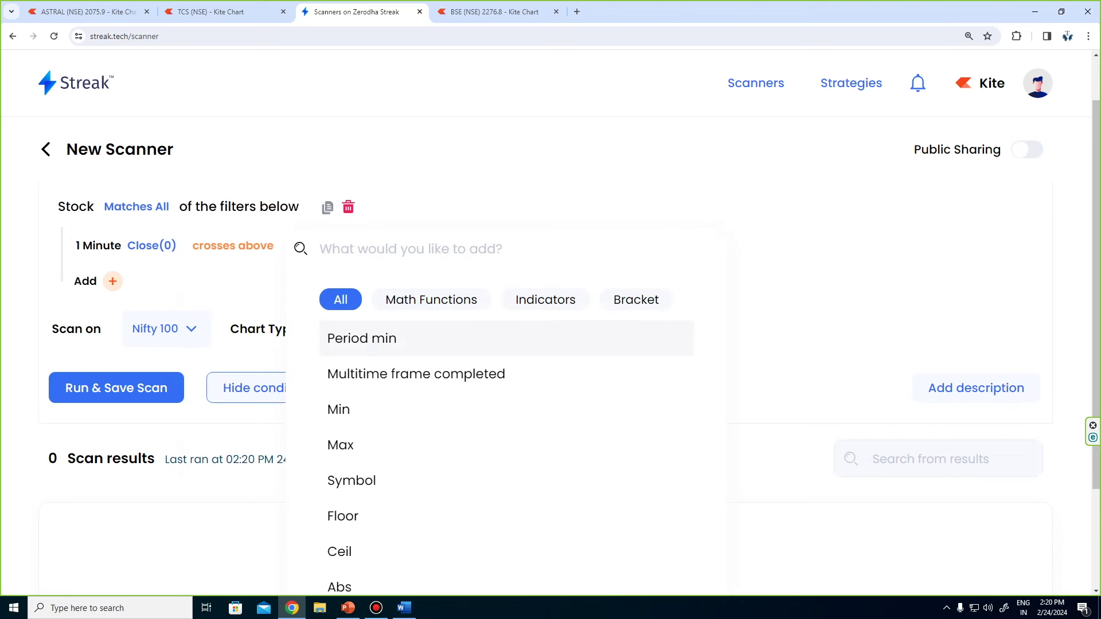
pyautogui.write('sp')
pyautogui.press('BackSpace')
pyautogui.write('u')
pyautogui.press('Down')
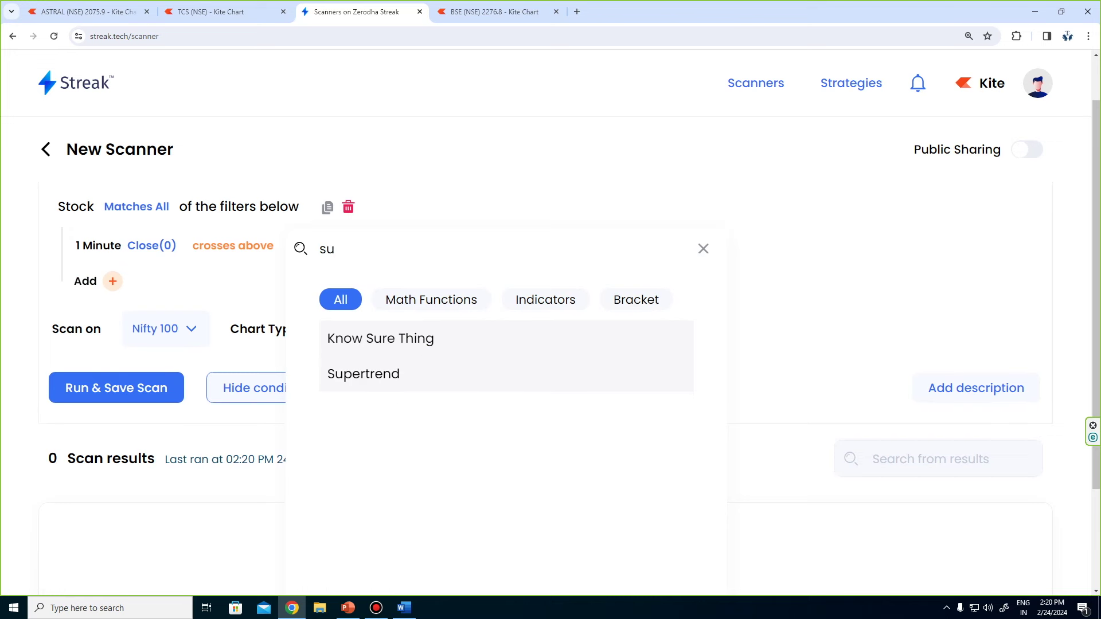
pyautogui.press('Return')
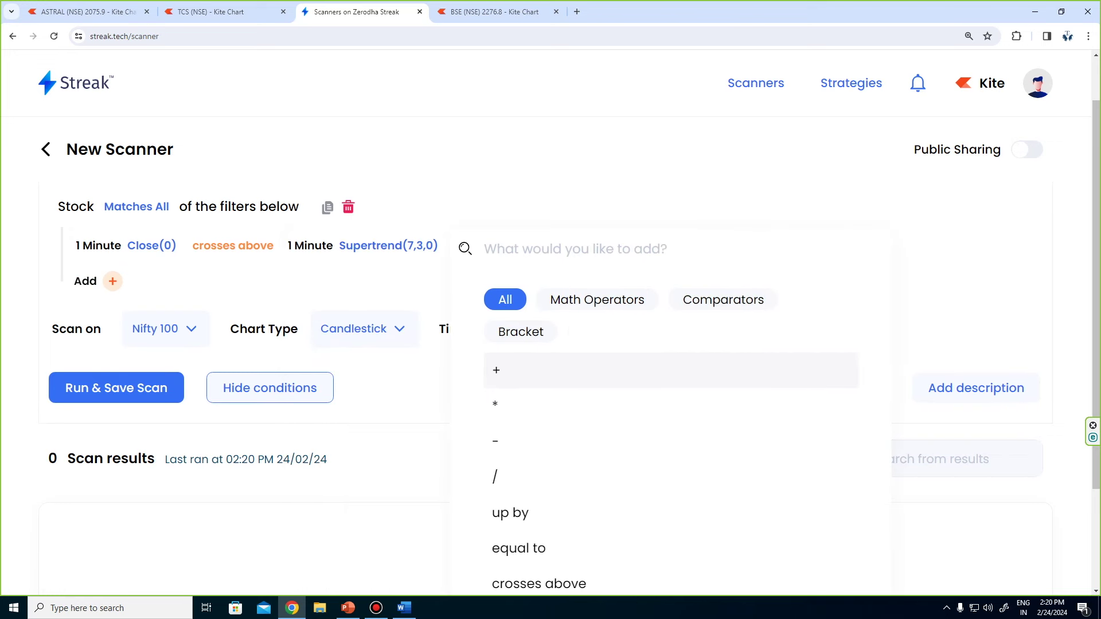
pyautogui.press('Escape')
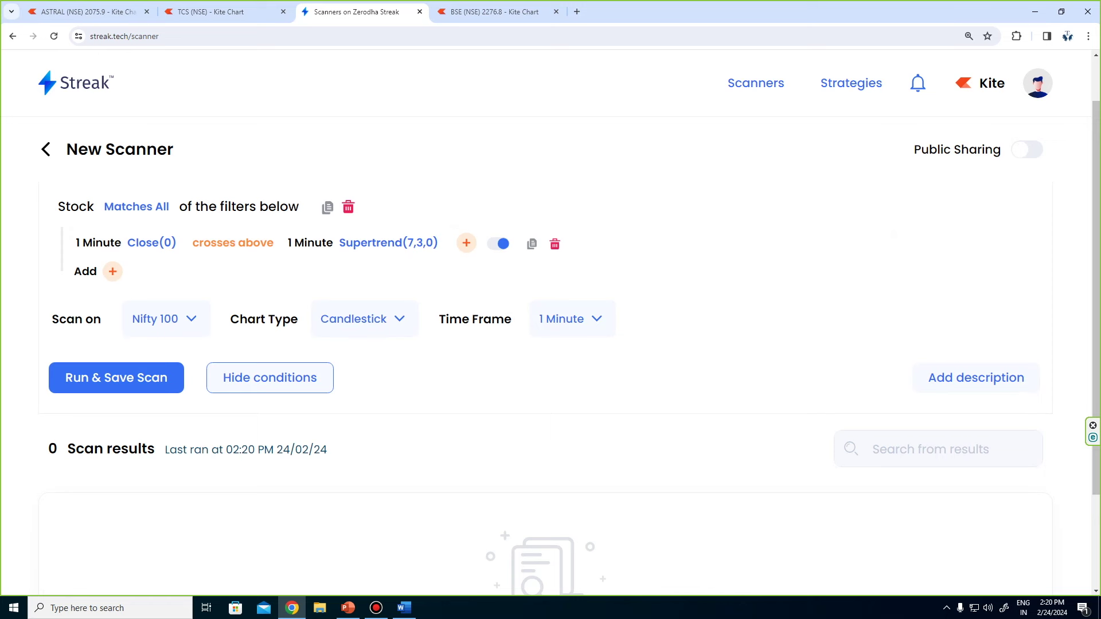
# Set the time frame to 5 Minutes, and run and save the scan as "5Min SuperTrend".
pyautogui.click(570, 319)
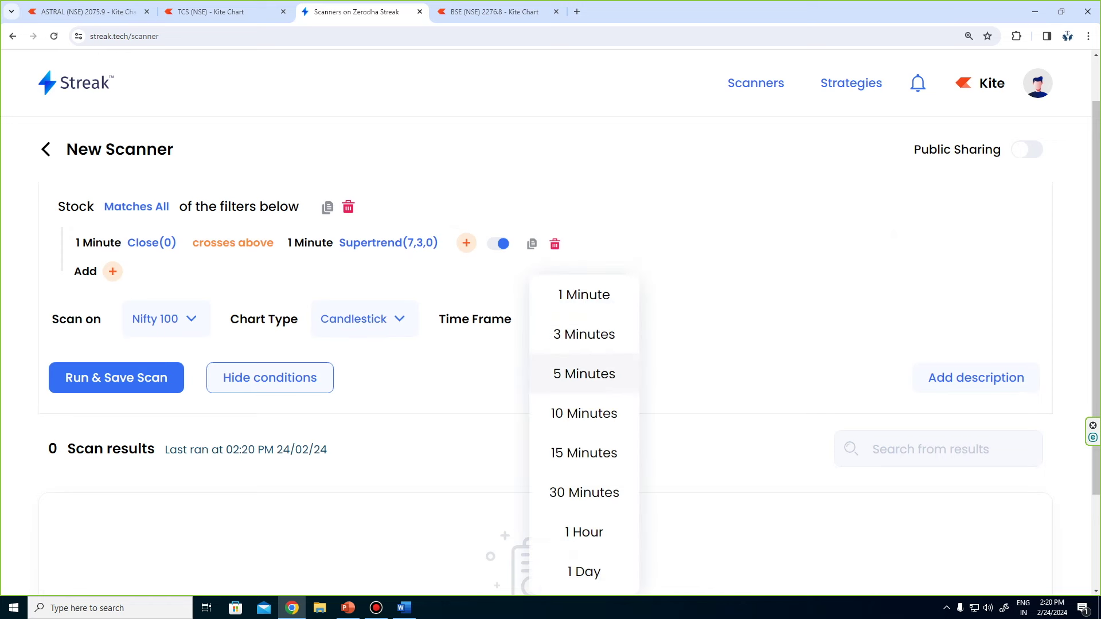
pyautogui.click(583, 371)
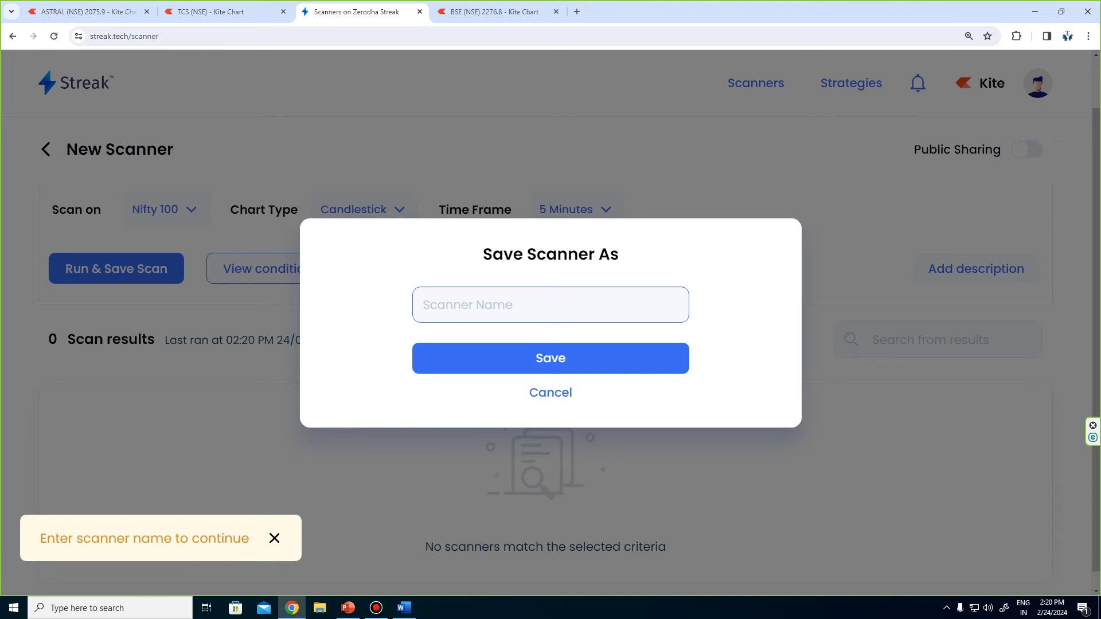
pyautogui.write('5')
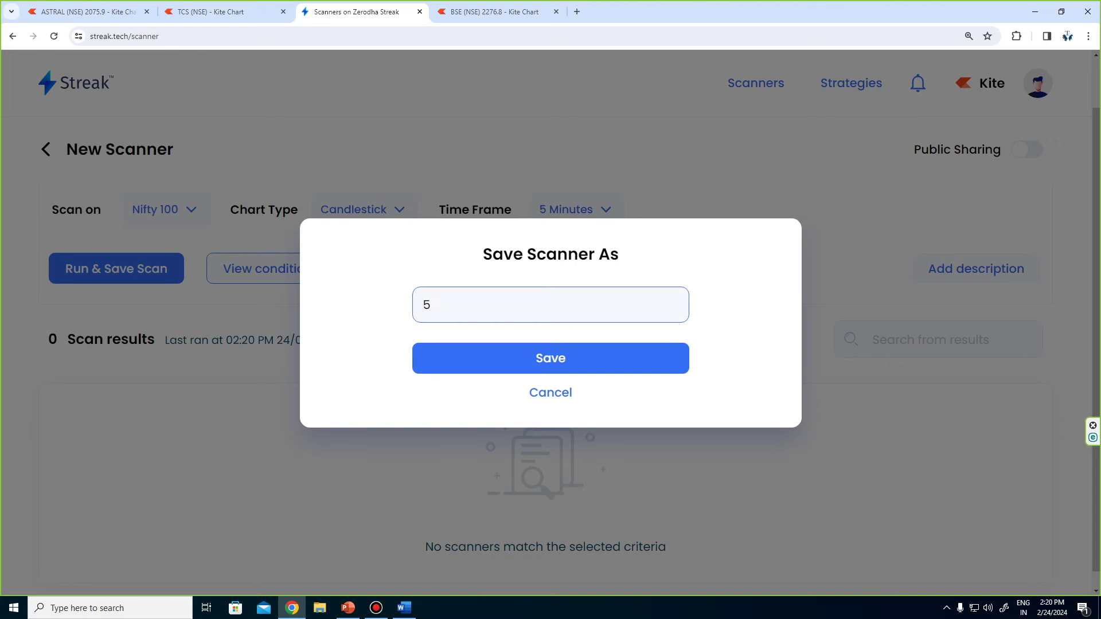
pyautogui.write('Min SuperTrend')
pyautogui.press('Return')
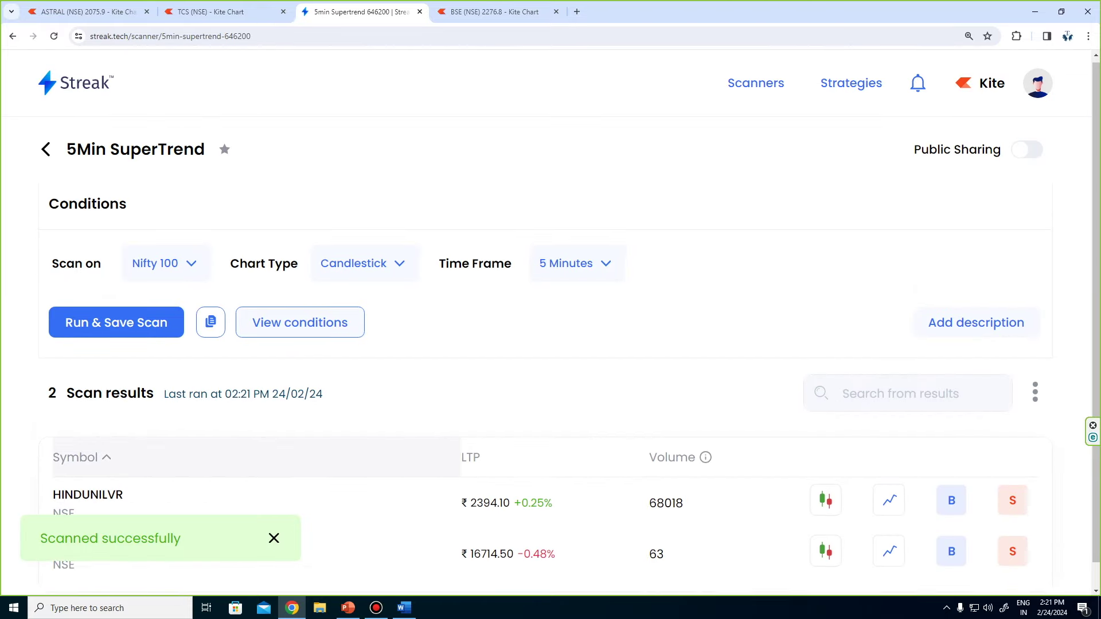
# Change the SuperTrend scanner's time frame to 1 Hour and rerun the scan.
pyautogui.scroll(-1, 551, 344)
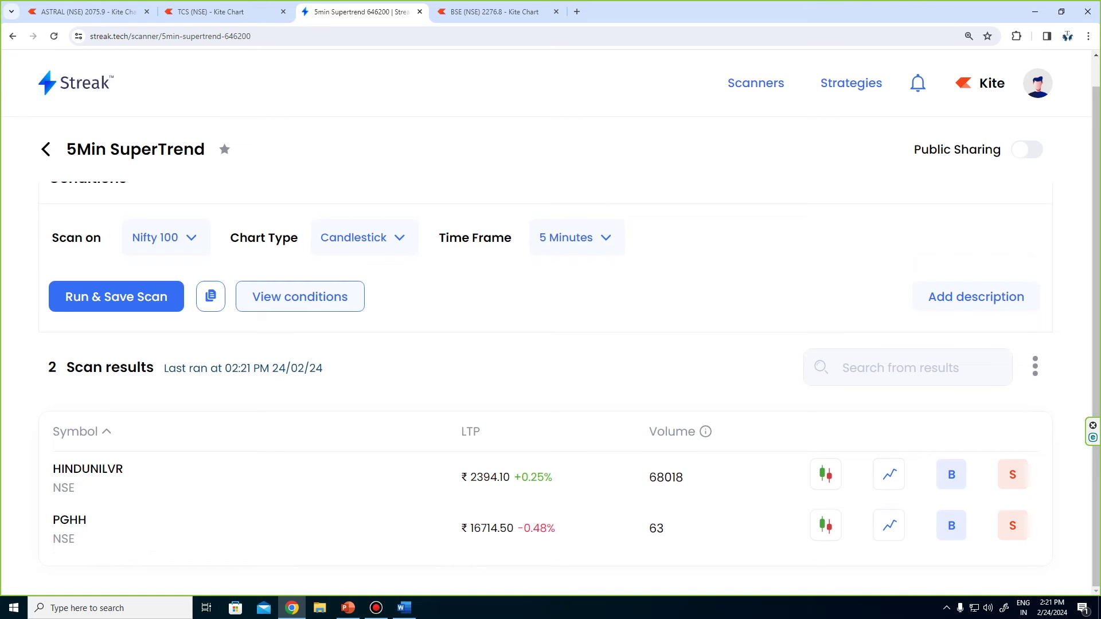
pyautogui.click(577, 238)
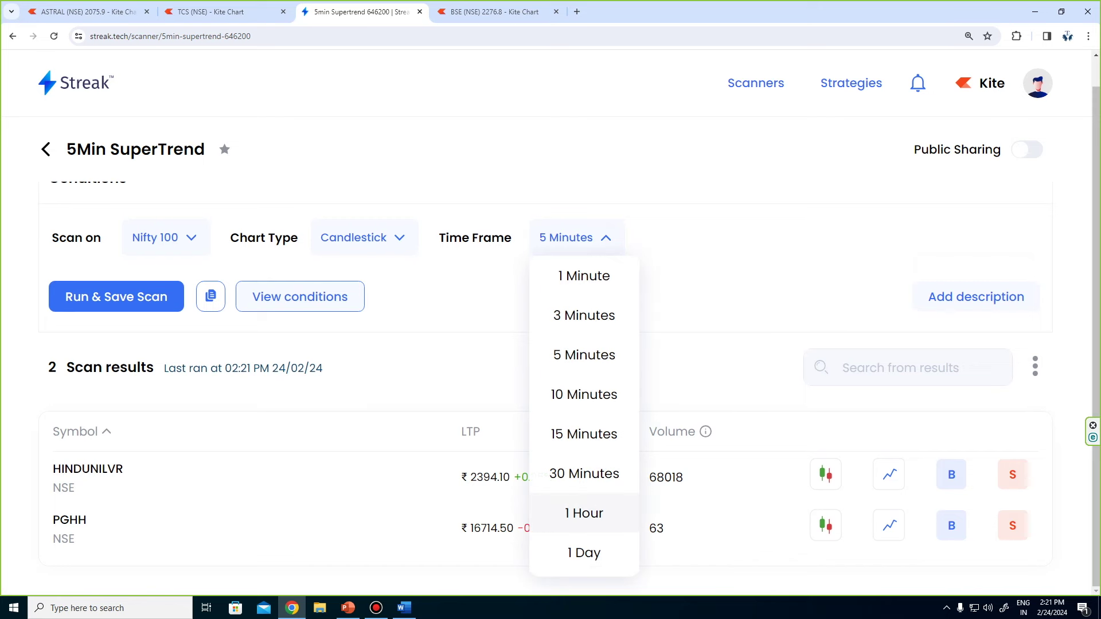
pyautogui.click(584, 513)
pyautogui.click(116, 297)
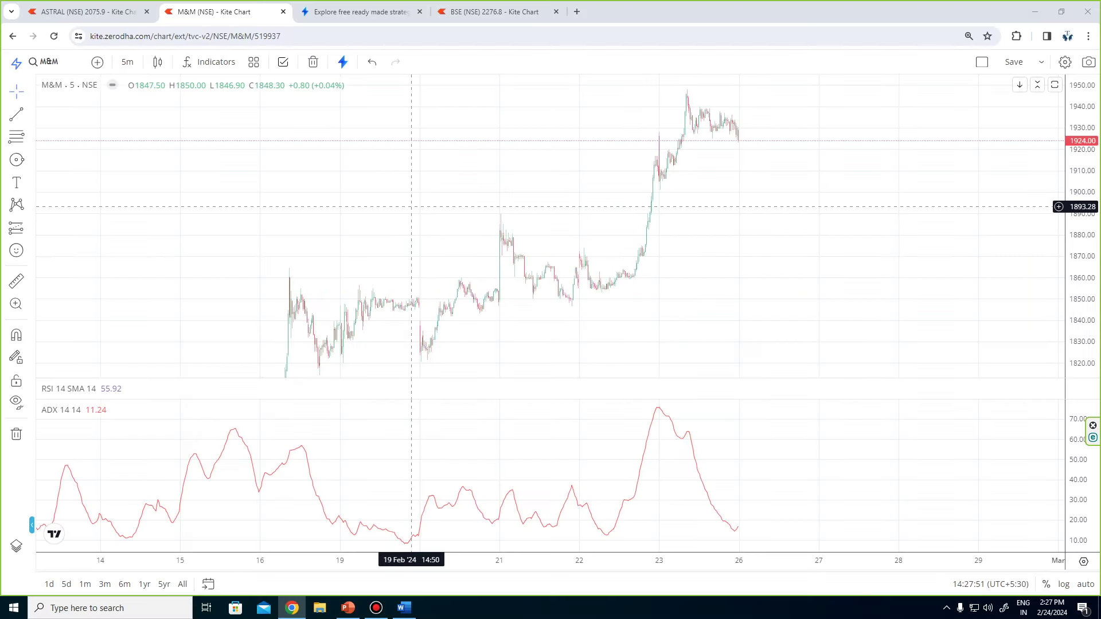
pyautogui.scroll(2, 411, 207)
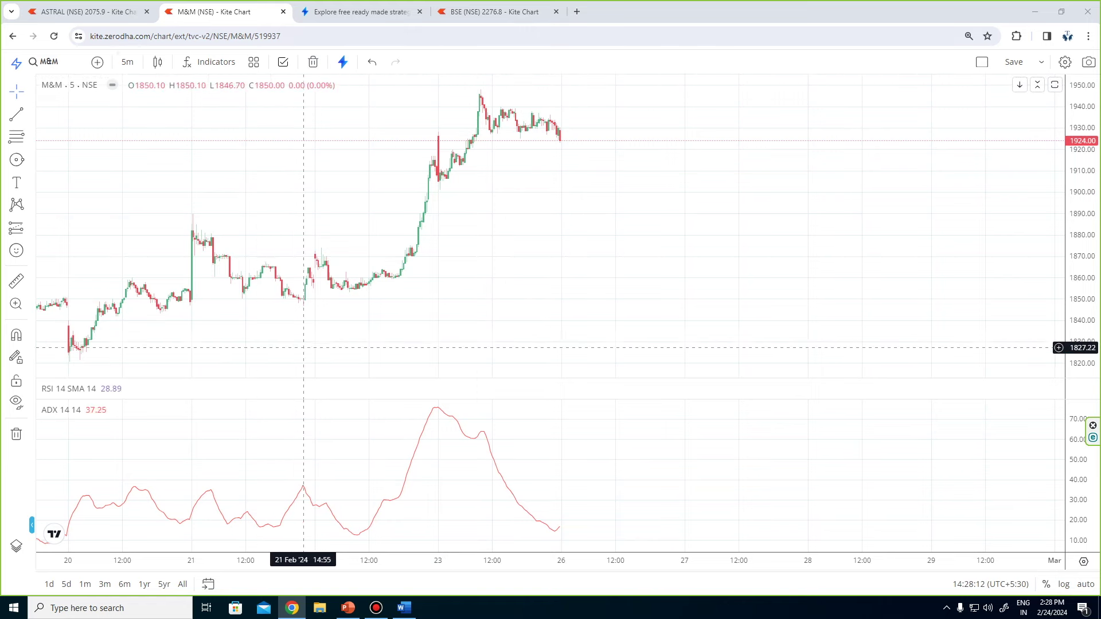
pyautogui.scroll(-3, 330, 350)
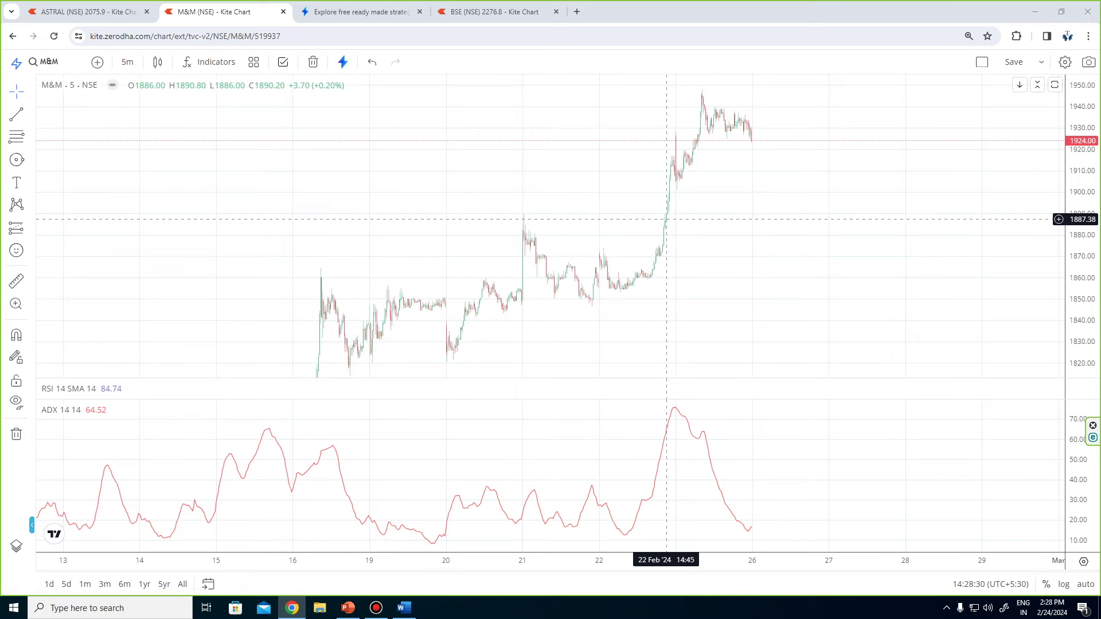
# Switch to Streak, create a new scanner, and add ADX (Average Directional Index) with period 14 as the filter's first term.
pyautogui.hotkey('ctrl', 'Tab')
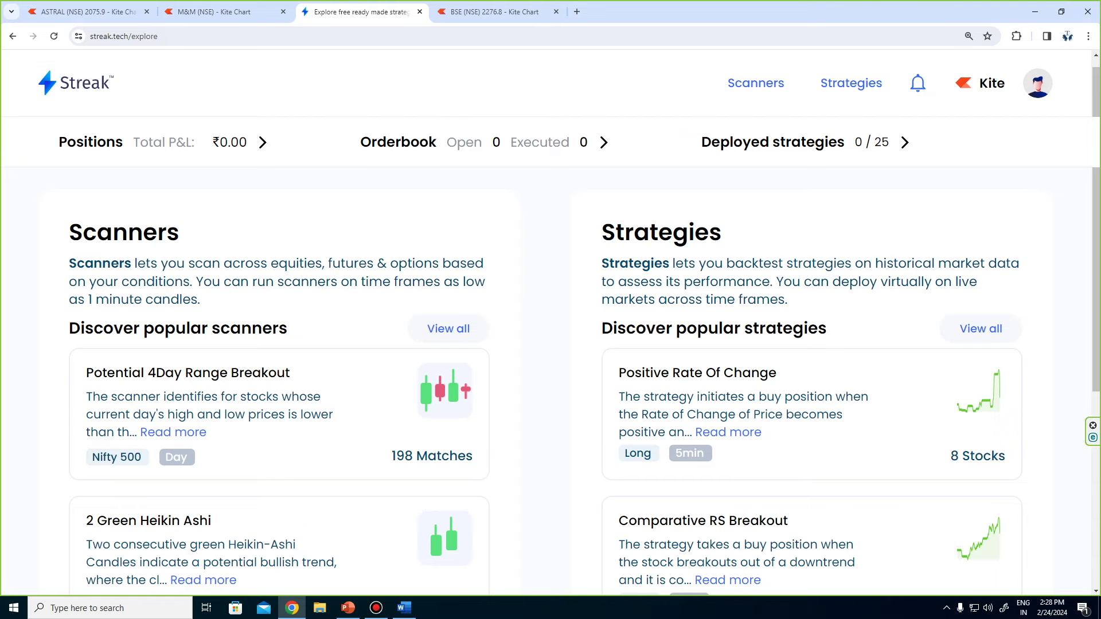
pyautogui.click(756, 83)
pyautogui.click(924, 206)
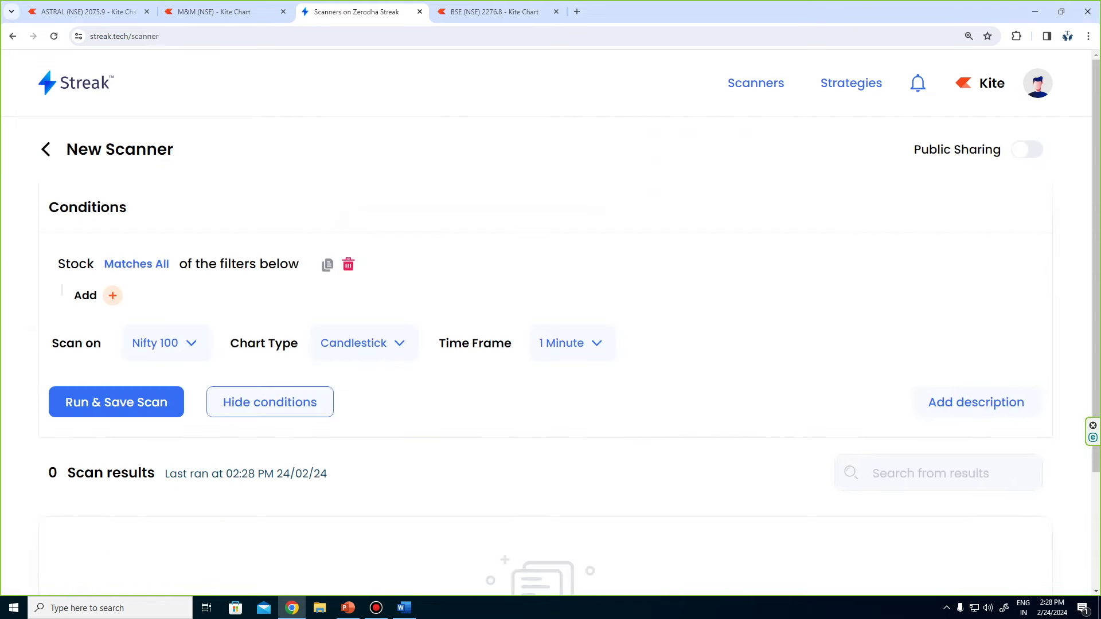
pyautogui.scroll(-1, 551, 344)
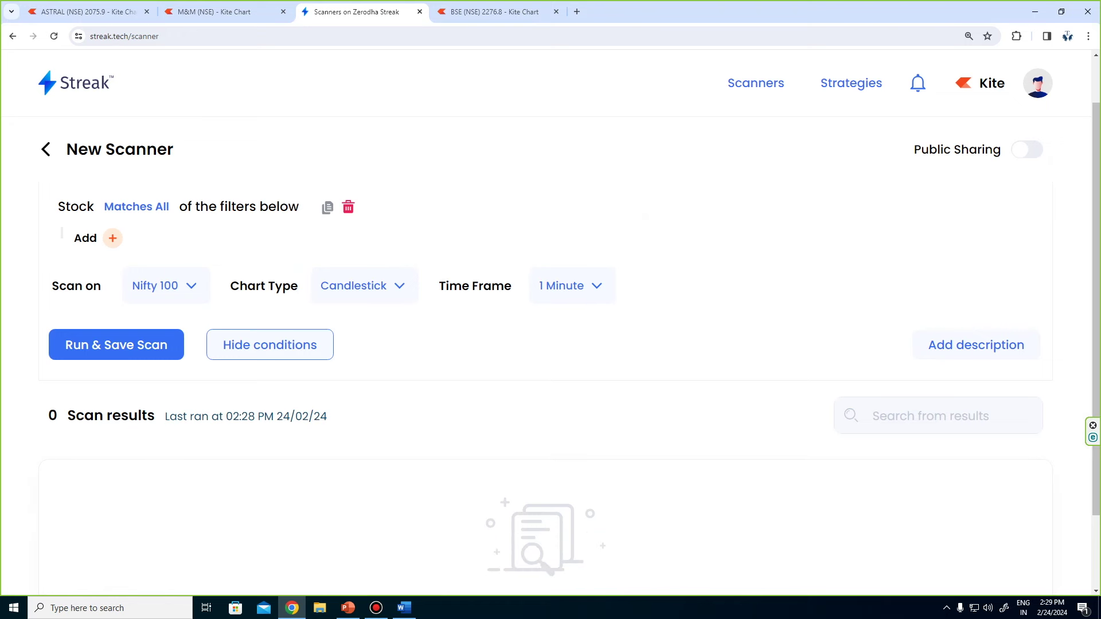
pyautogui.click(113, 238)
pyautogui.write('adx')
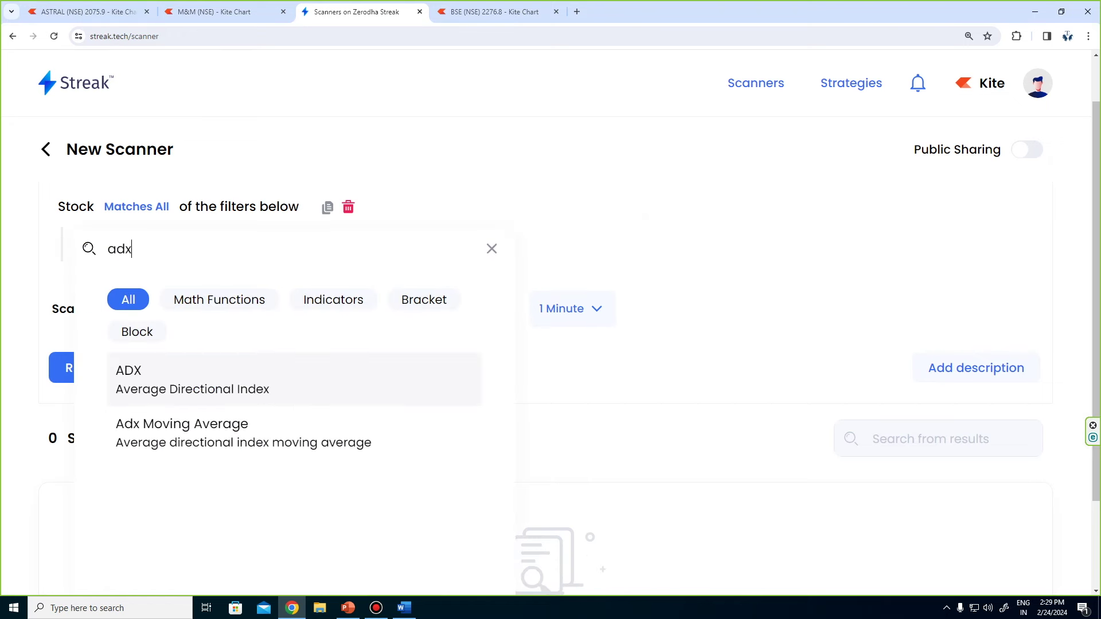
pyautogui.press('Return')
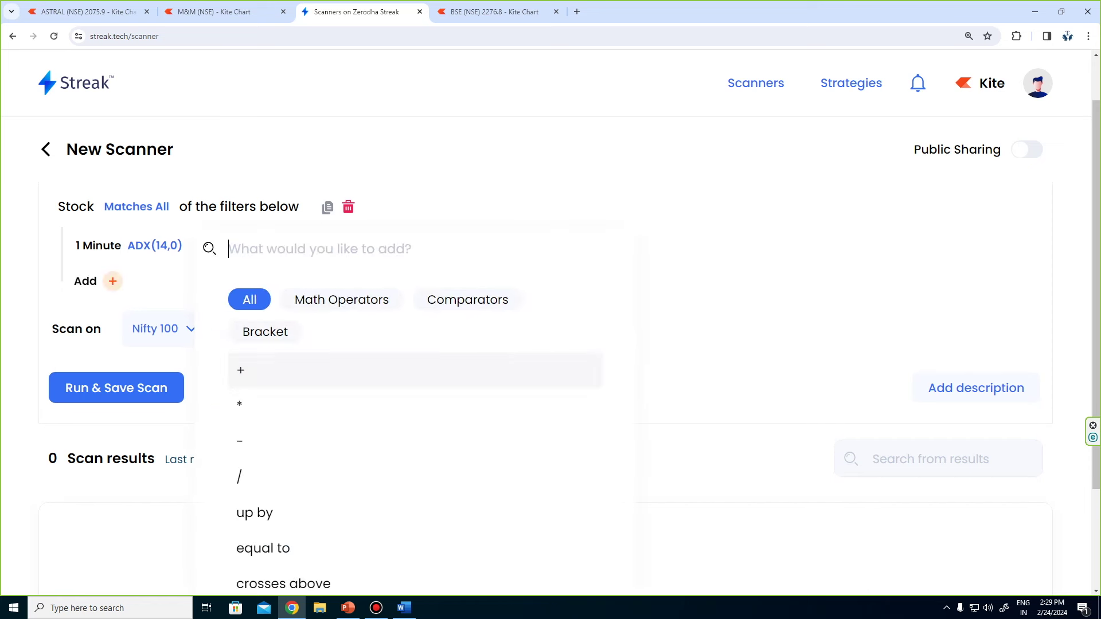
# Complete the ADX filter with the higher than comparator and the number 25.
pyautogui.write('hi')
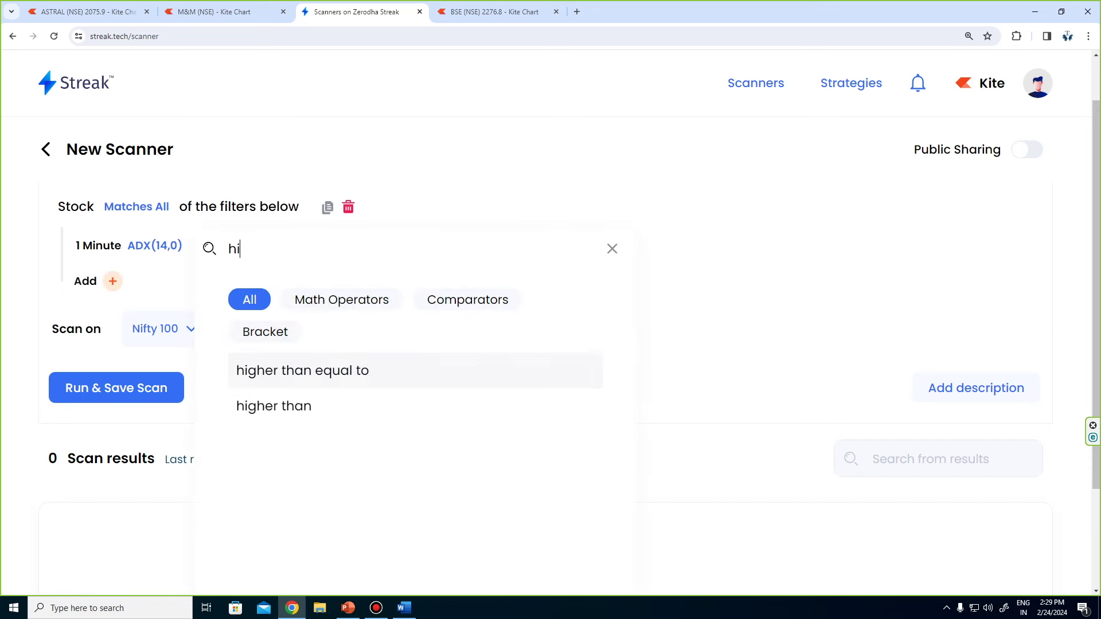
pyautogui.press('Down')
pyautogui.press('Return')
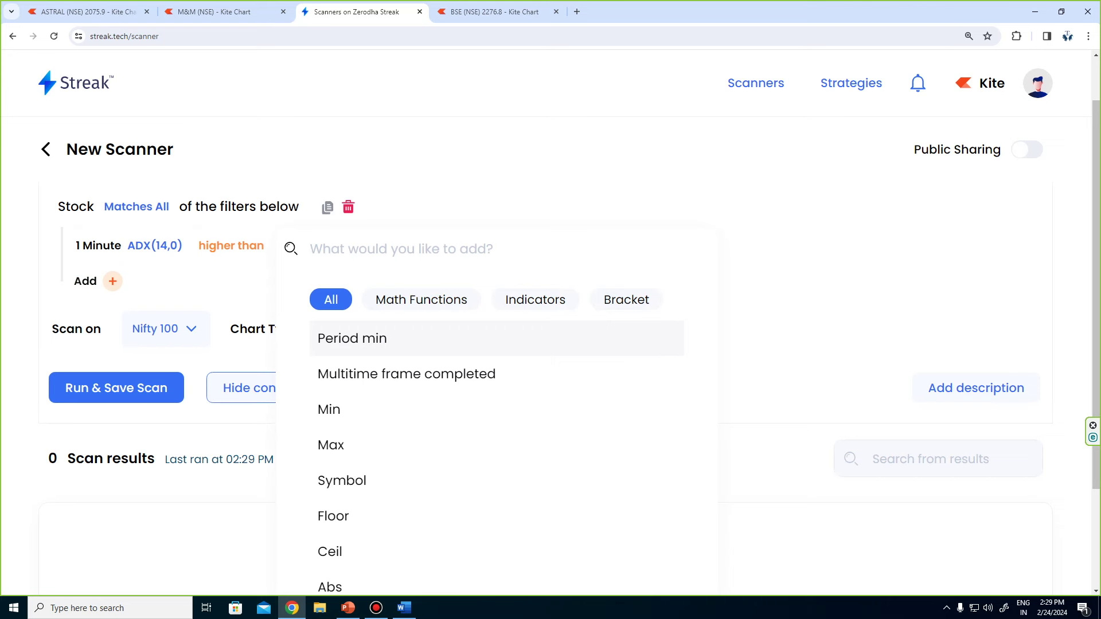
pyautogui.write('num')
pyautogui.press('Return')
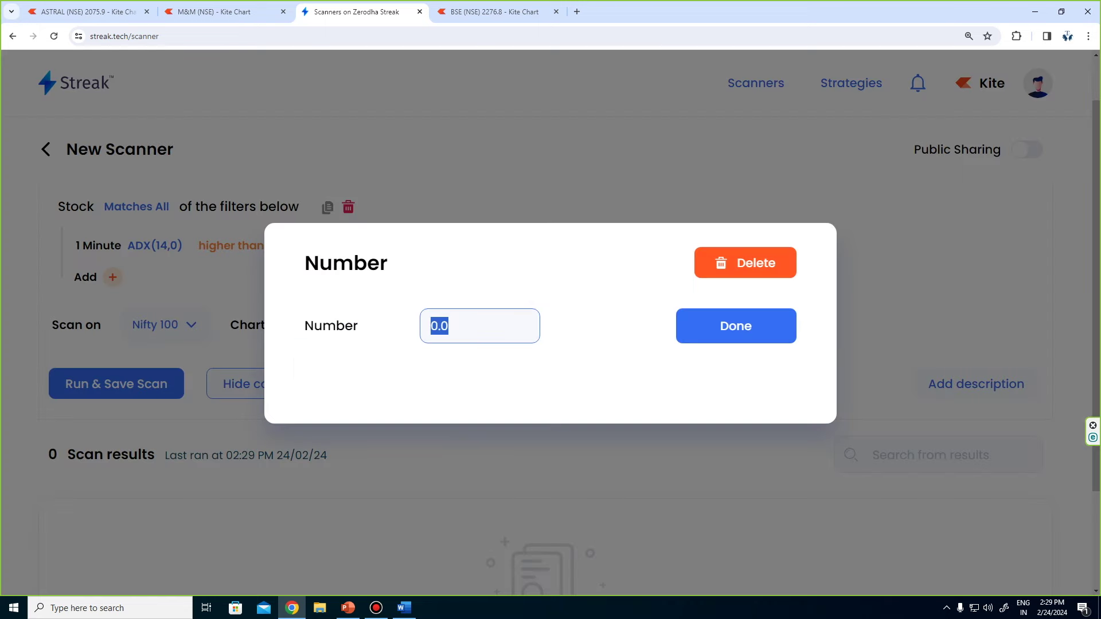
pyautogui.write('25')
pyautogui.press('Return')
# Set the time frame to 15 Minutes, run and save the scan as "15Min ADX", and look through the matching stocks.
pyautogui.click(568, 319)
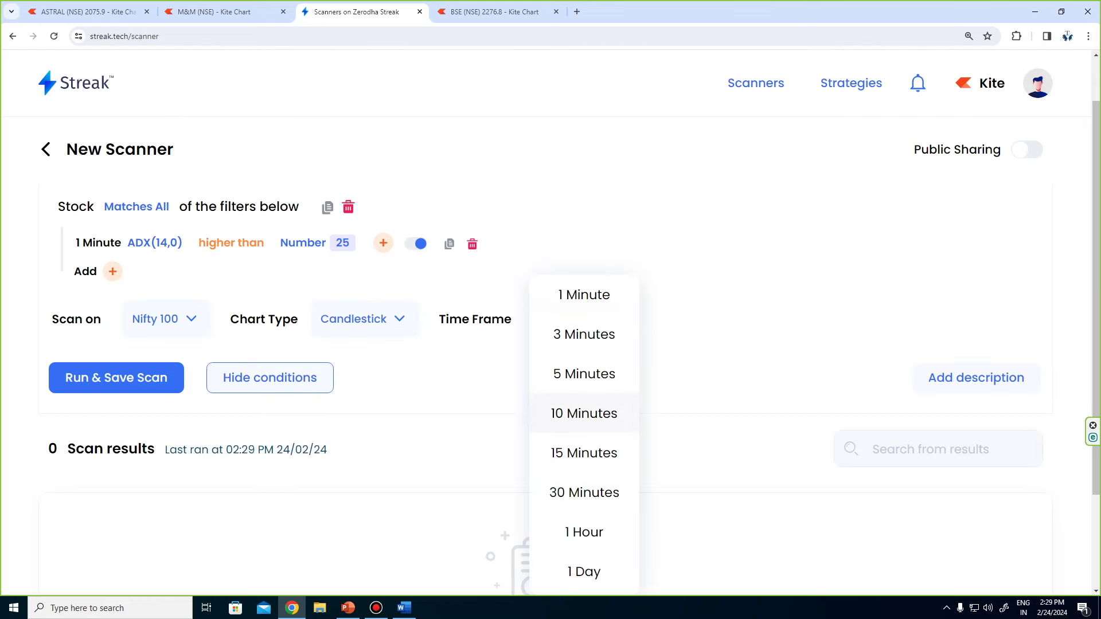
pyautogui.click(584, 453)
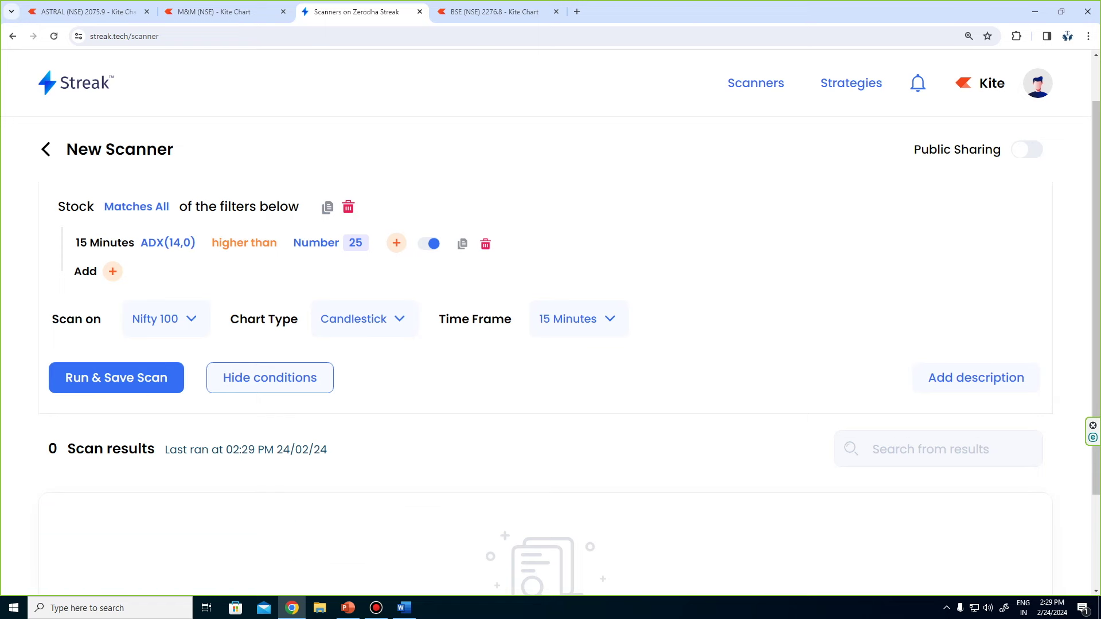
pyautogui.click(116, 377)
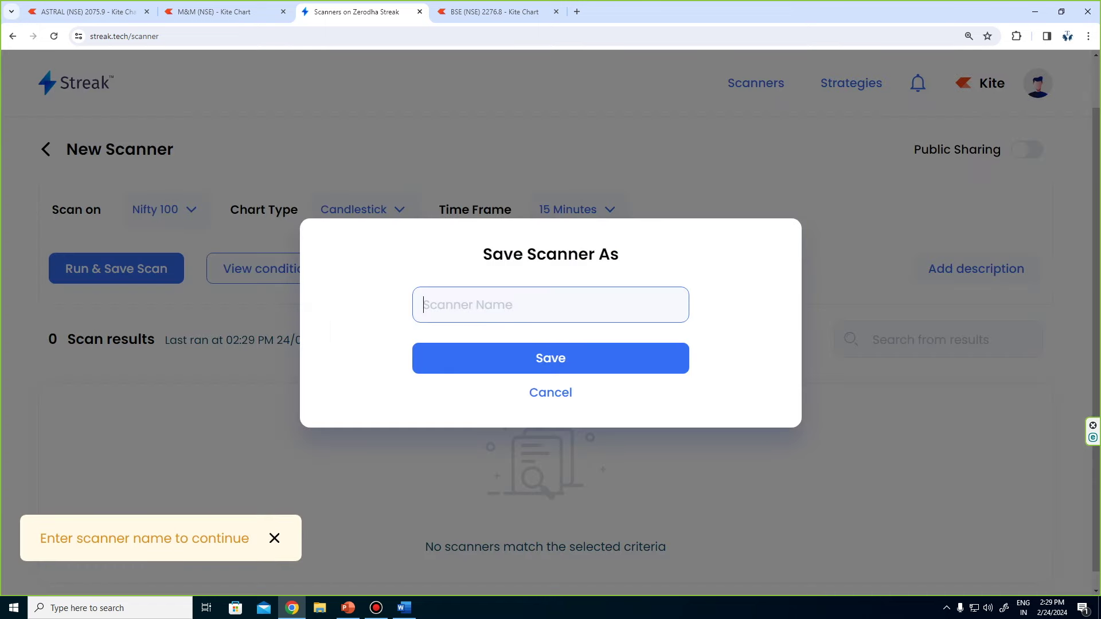
pyautogui.write('15')
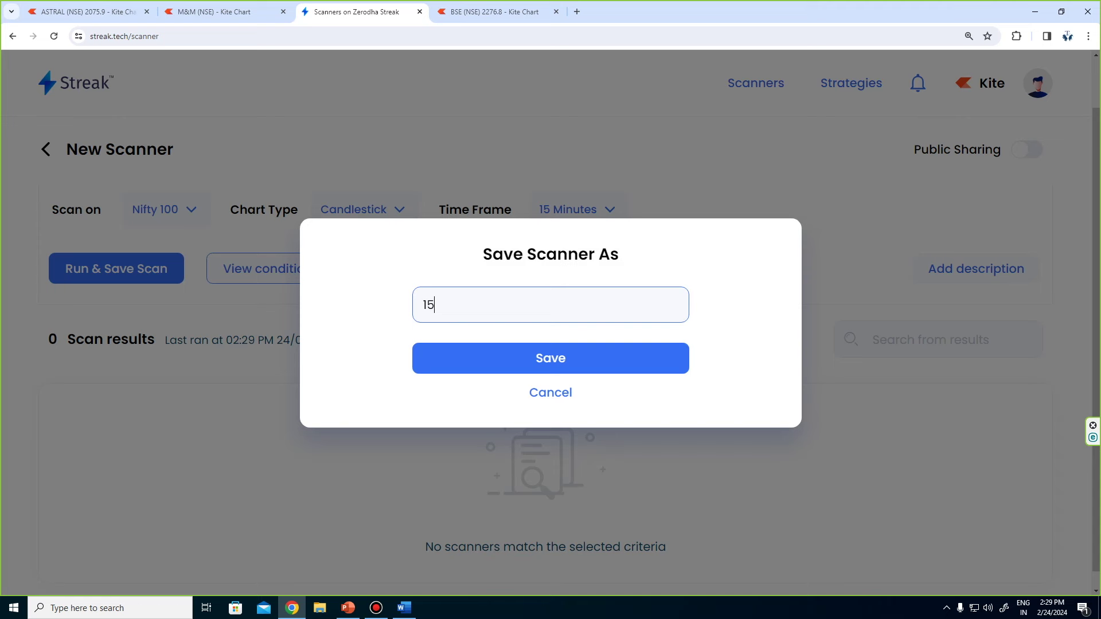
pyautogui.write('Min ADX')
pyautogui.press('Return')
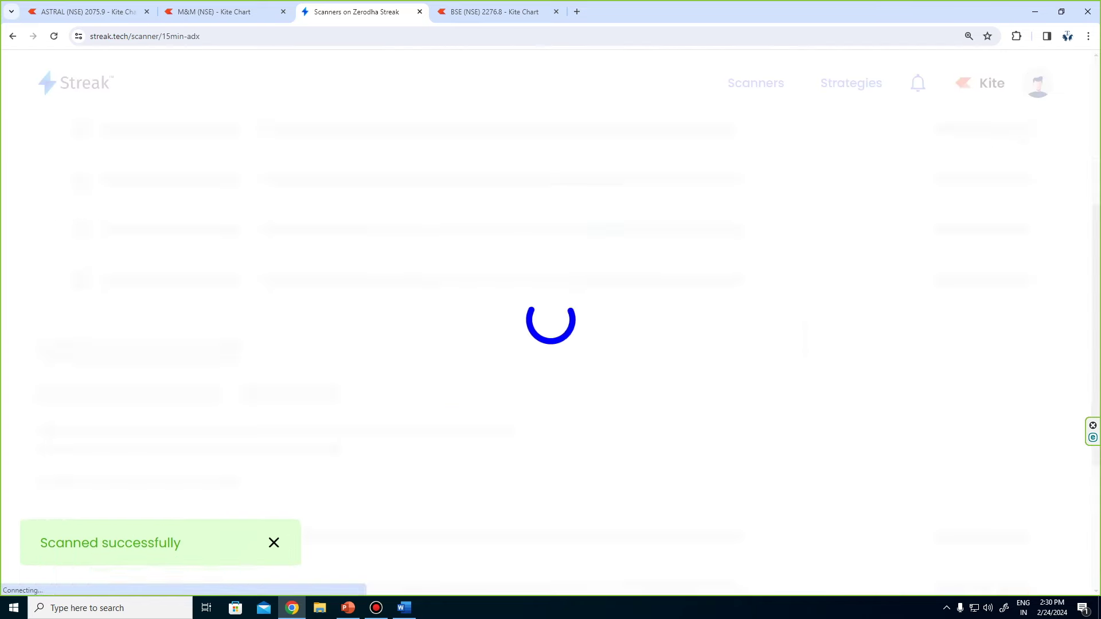
pyautogui.scroll(-8, 551, 344)
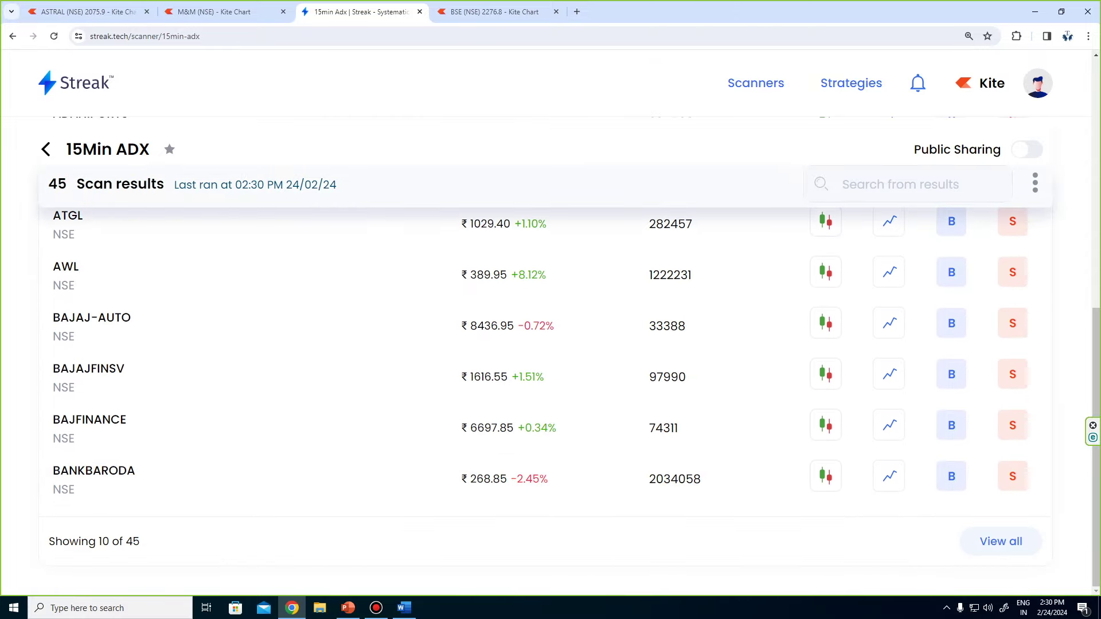
pyautogui.scroll(2, 550, 344)
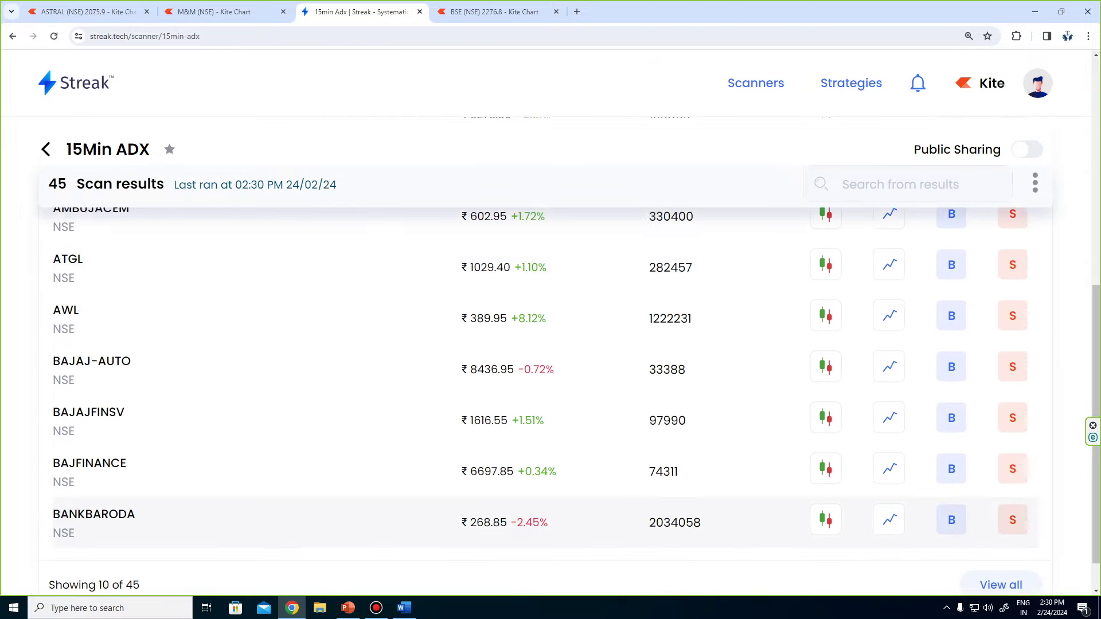
# Show all matches of the 15Min ADX scan and look through the full stock list.
pyautogui.scroll(-2, 551, 344)
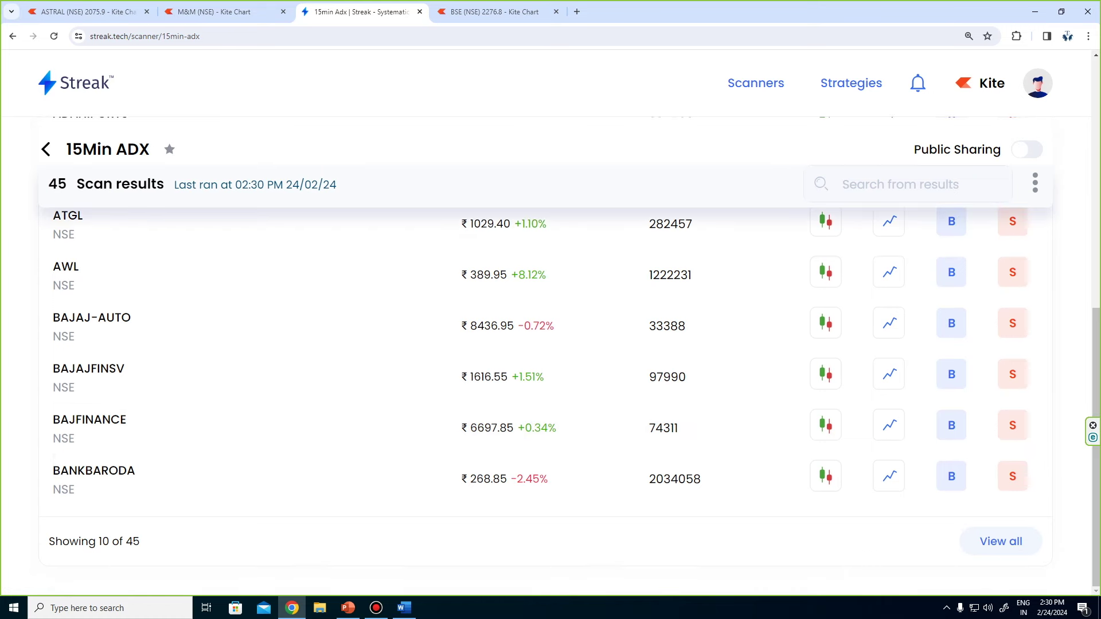
pyautogui.click(1001, 541)
pyautogui.scroll(-12, 889, 453)
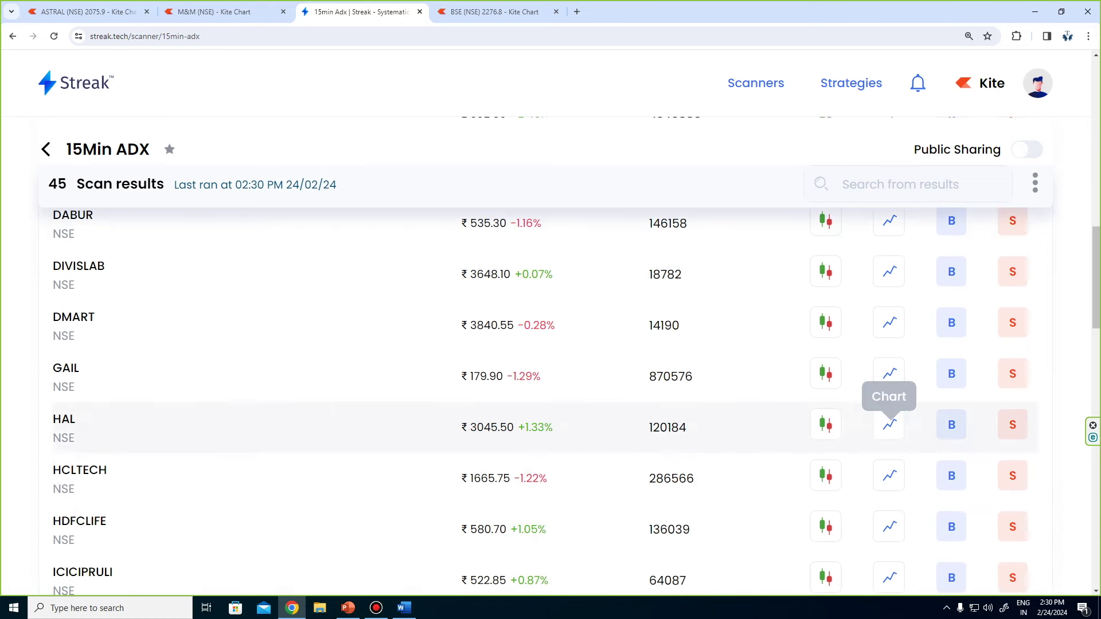
pyautogui.scroll(-3, 890, 356)
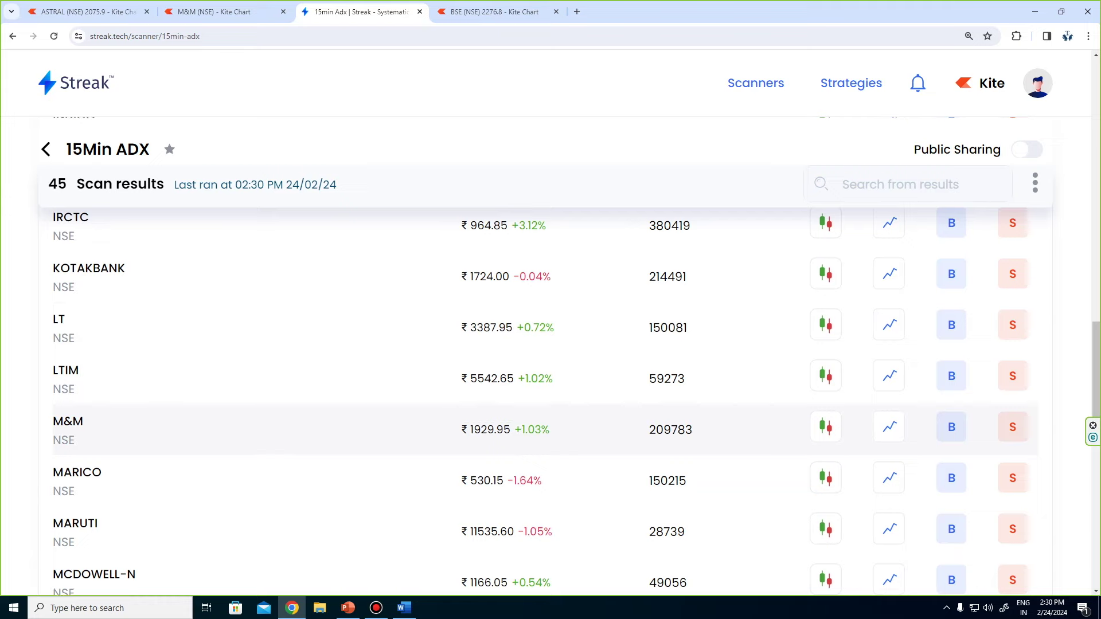
pyautogui.scroll(20, 550, 344)
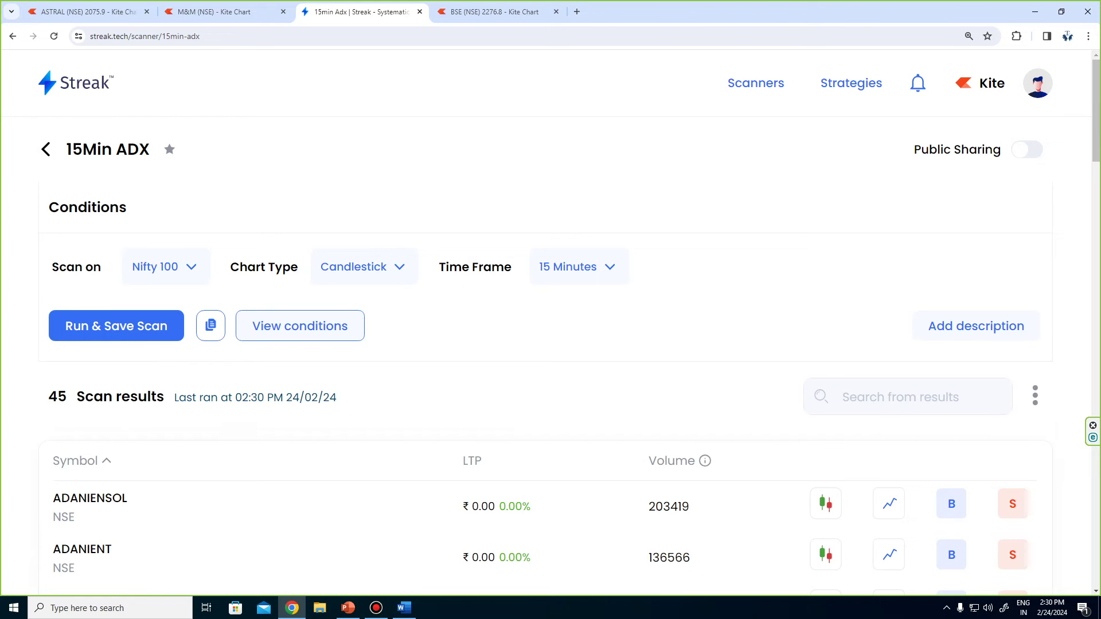
# Set the ADX filter's comparison number to 40 and rerun the 15Min ADX scan.
pyautogui.click(300, 325)
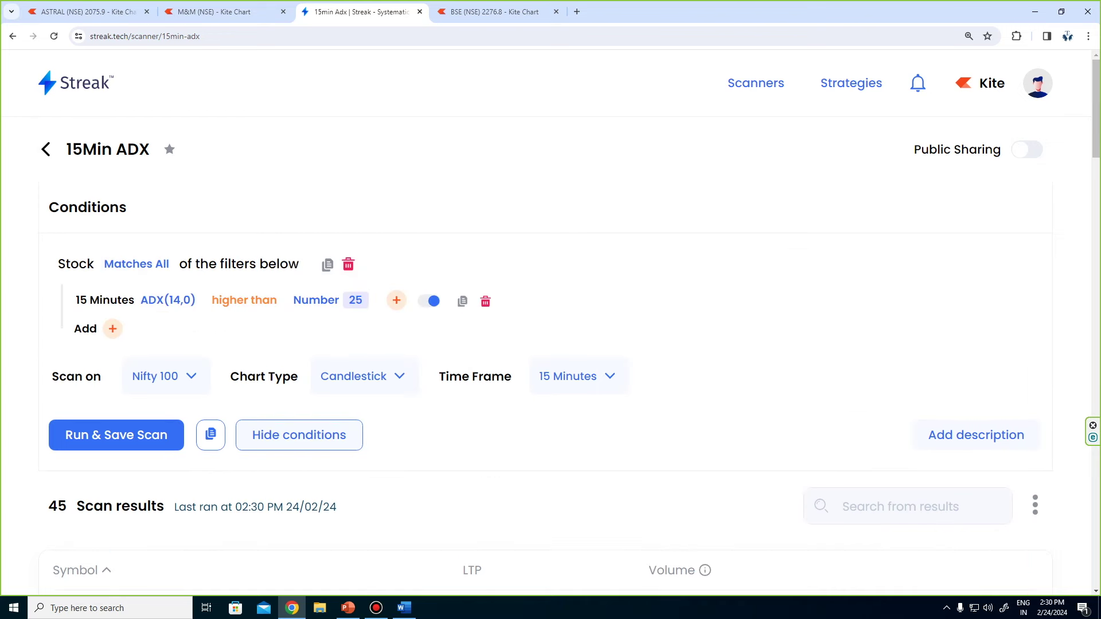
pyautogui.click(332, 300)
pyautogui.hotkey('ctrl', 'a')
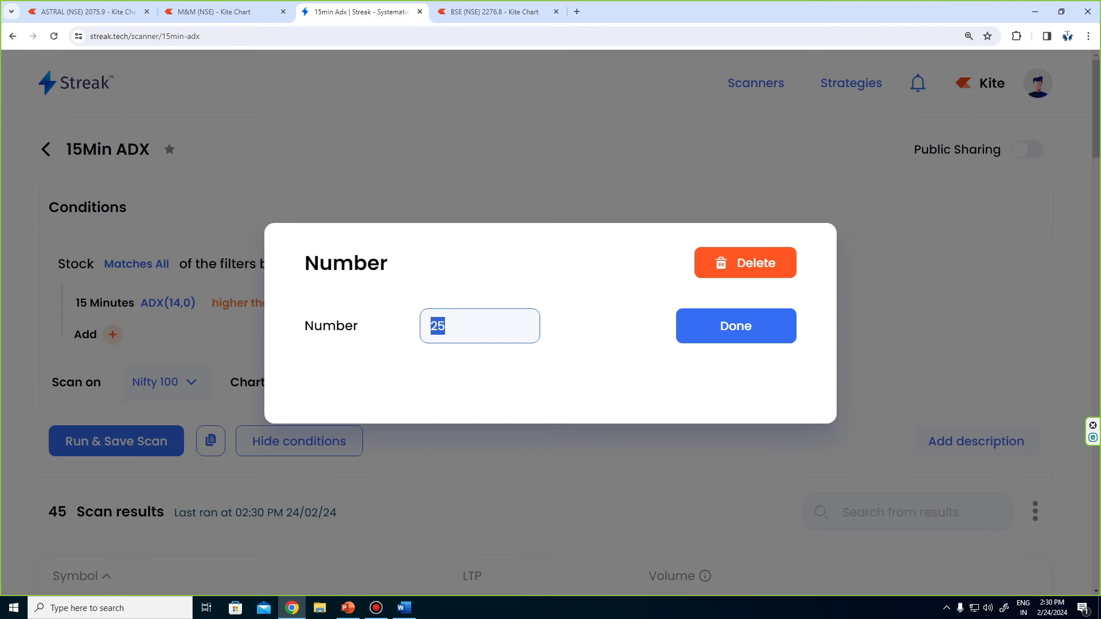
pyautogui.write('40')
pyautogui.press('Return')
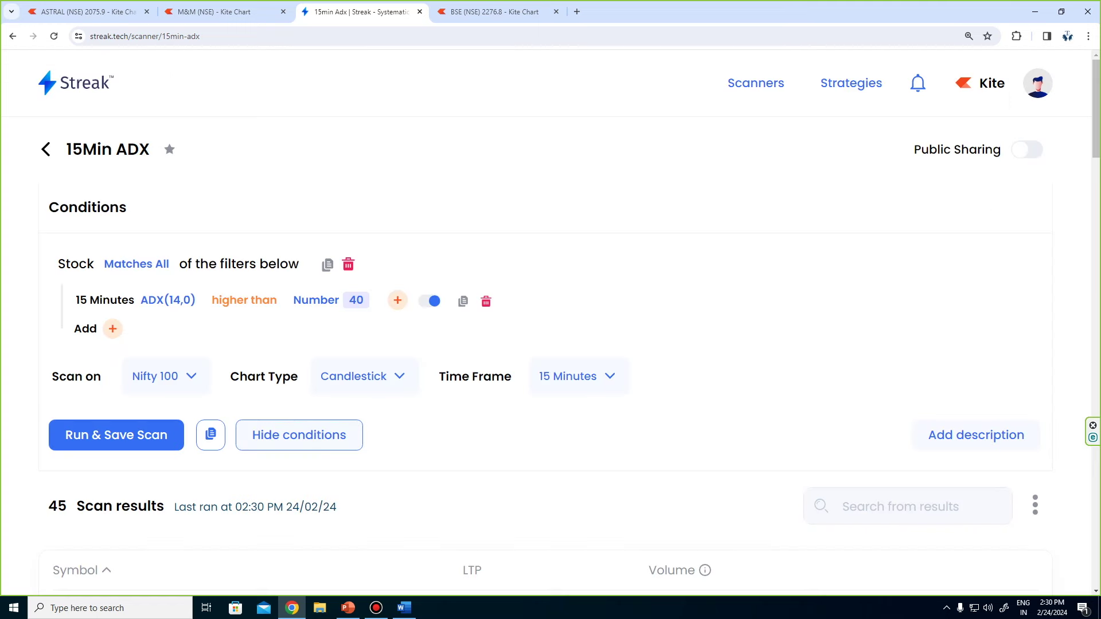
pyautogui.click(116, 435)
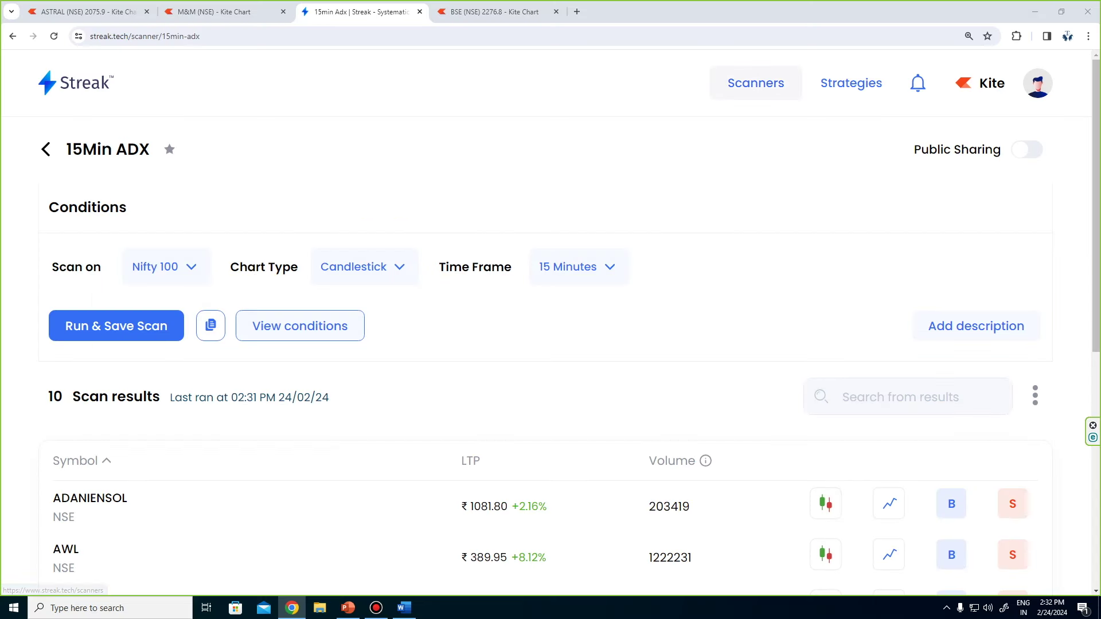
# Browse the popular scanners and open the ready-made Volume Burst on 5 Min Candle scanner.
pyautogui.click(756, 83)
pyautogui.scroll(-3, 402, 344)
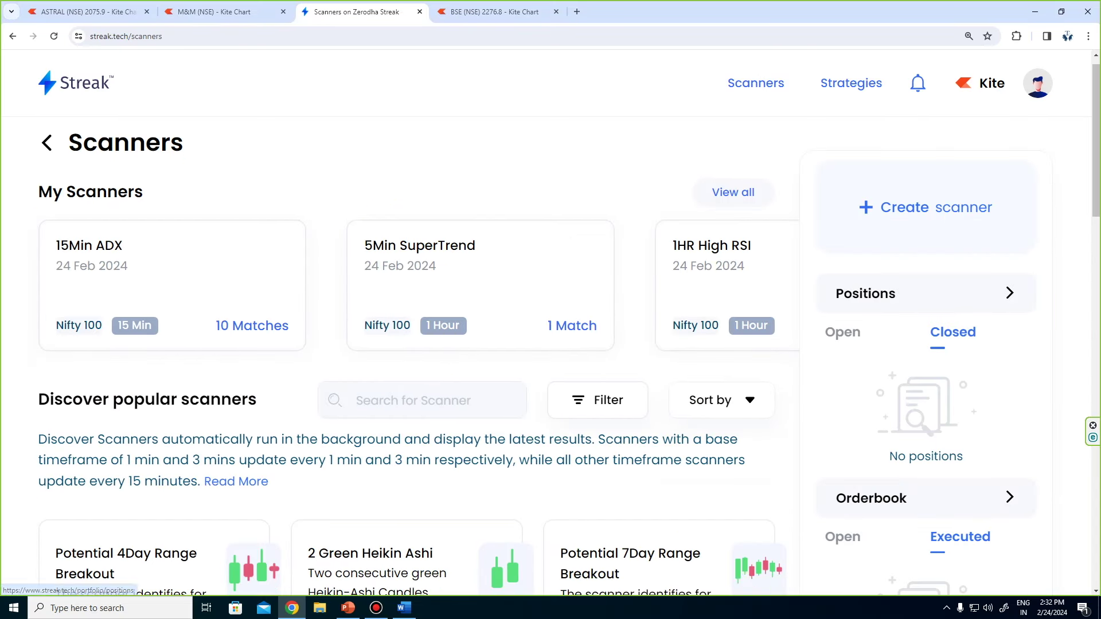
pyautogui.scroll(-2, 407, 448)
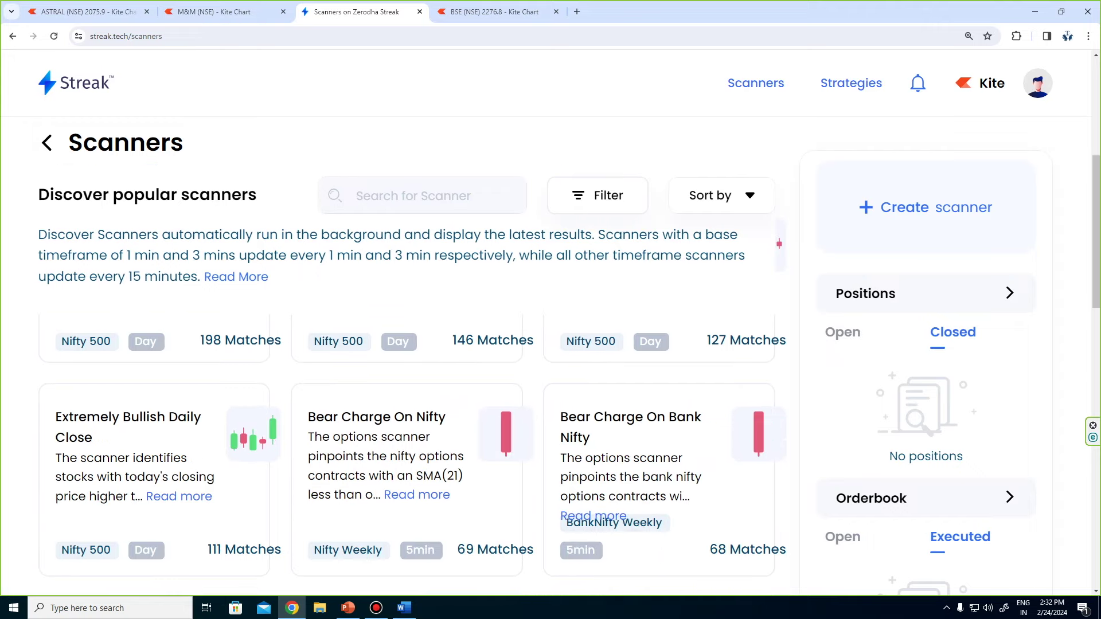
pyautogui.scroll(3, 407, 373)
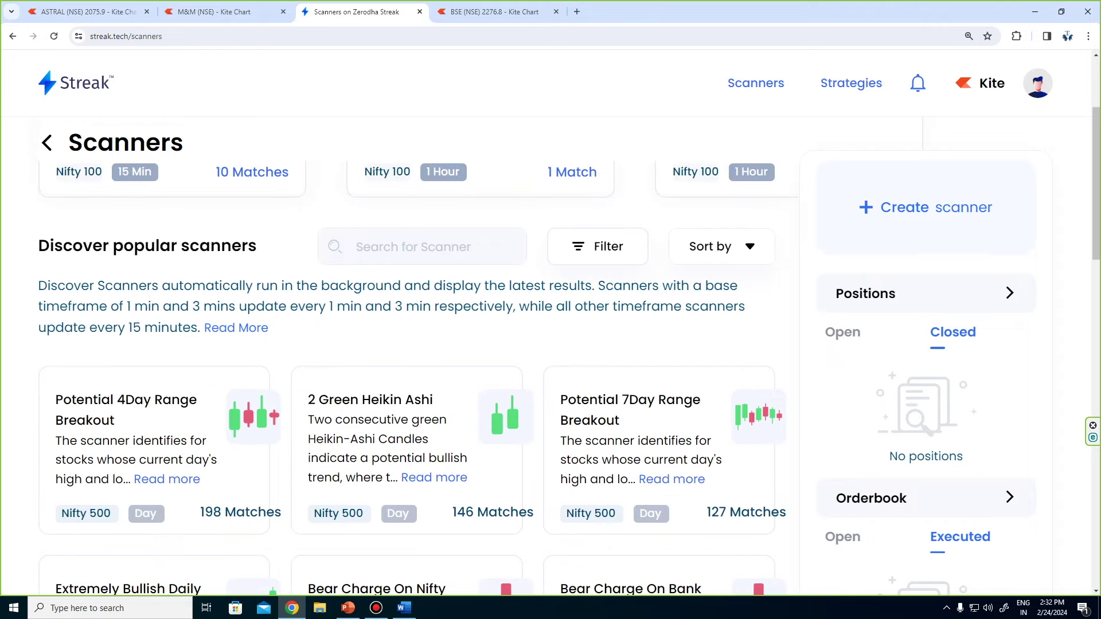
pyautogui.scroll(-8, 407, 436)
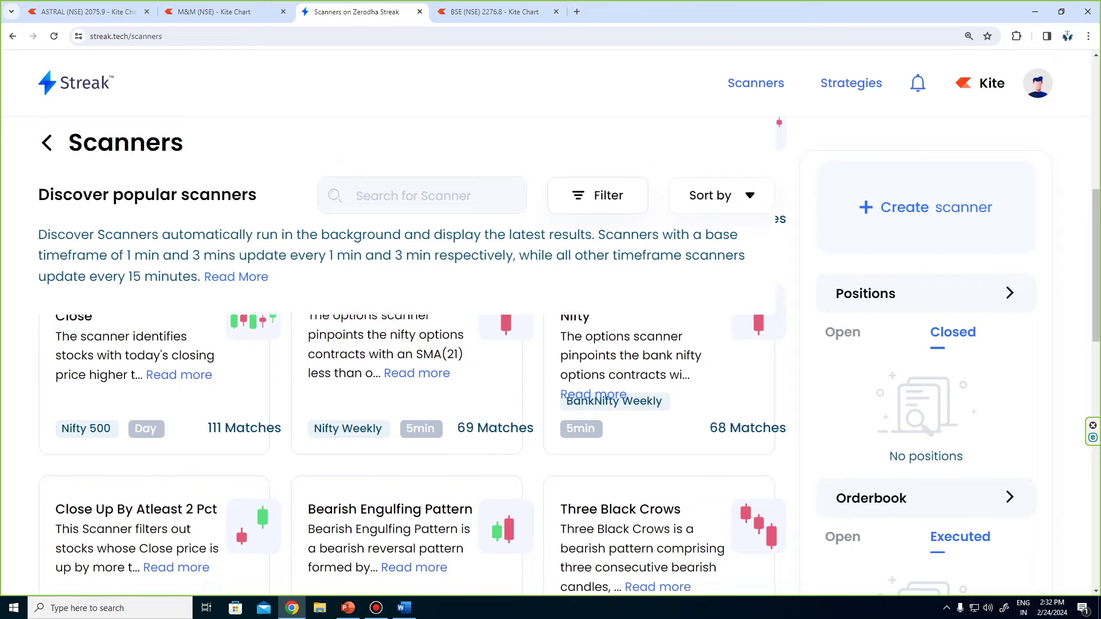
pyautogui.scroll(-7, 407, 436)
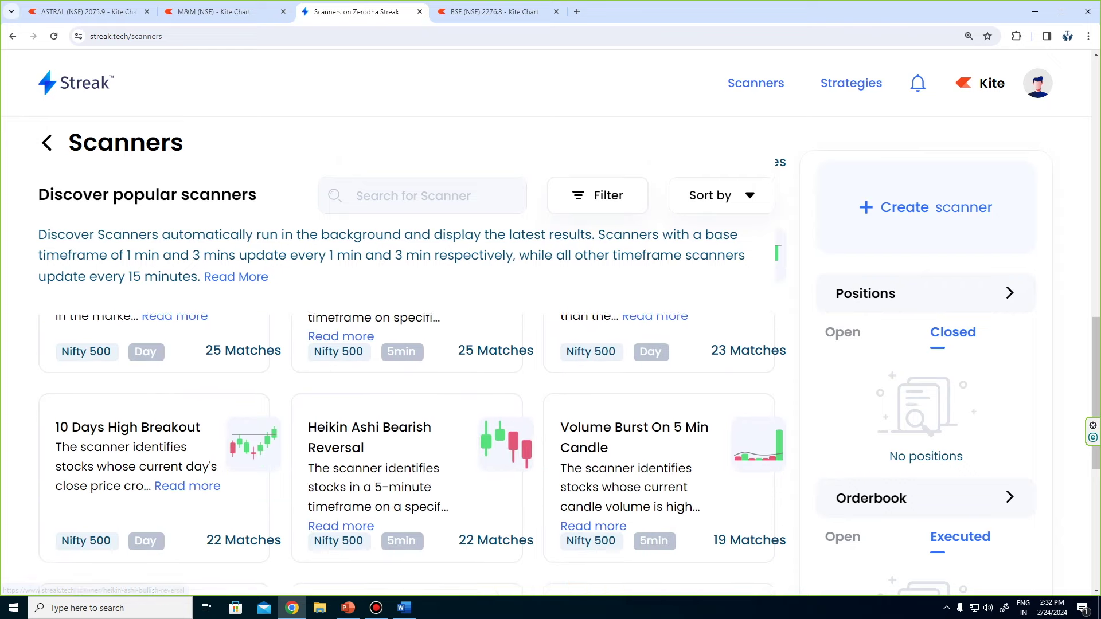
pyautogui.scroll(-1, 407, 436)
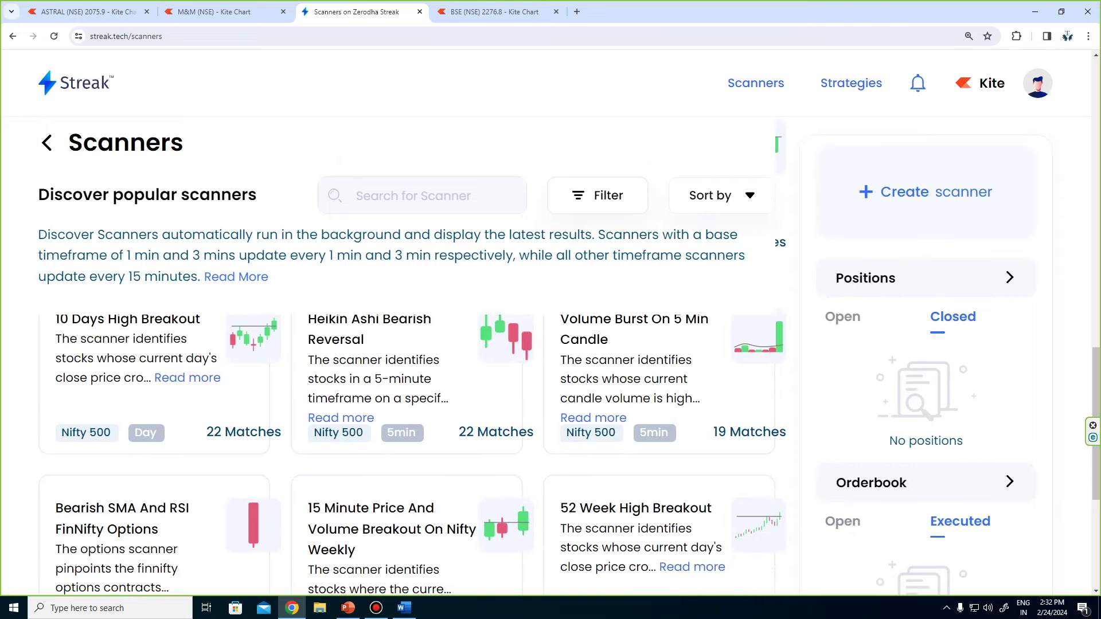
pyautogui.scroll(1, 407, 436)
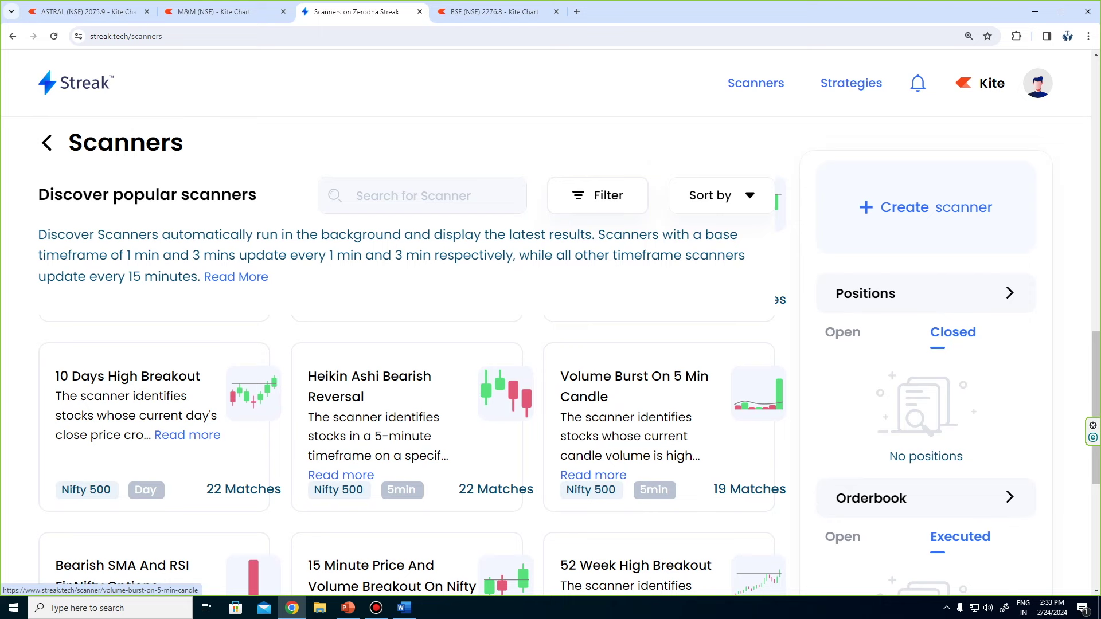
pyautogui.click(594, 475)
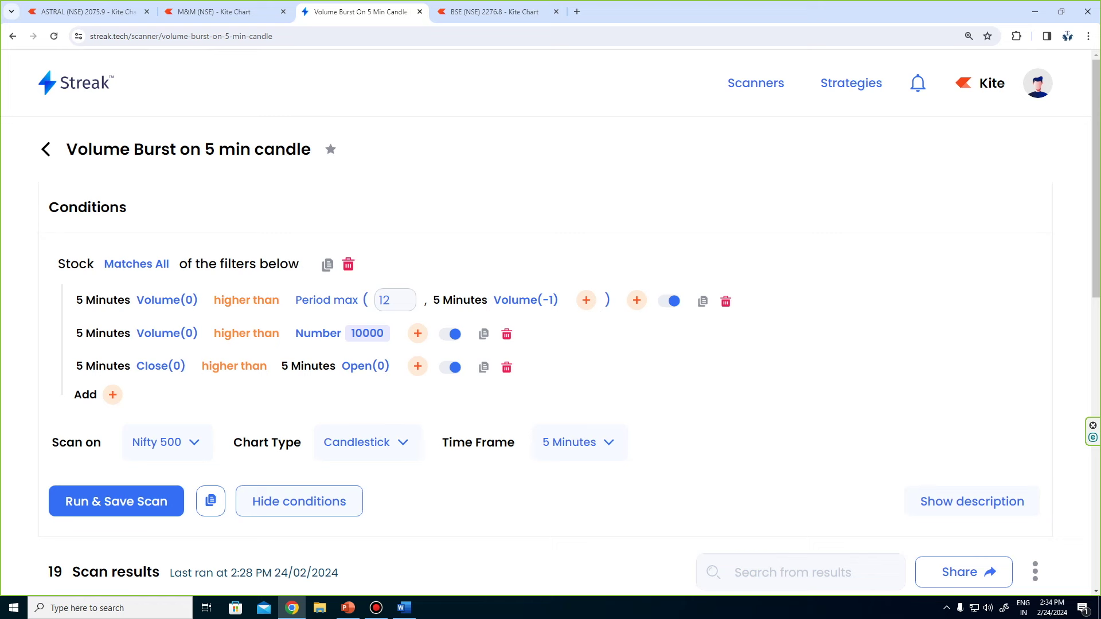
# Look through the Volume Burst matches, view the BANDHANBNK chart in Kite, and return to the Streak scanner.
pyautogui.scroll(-7, 550, 344)
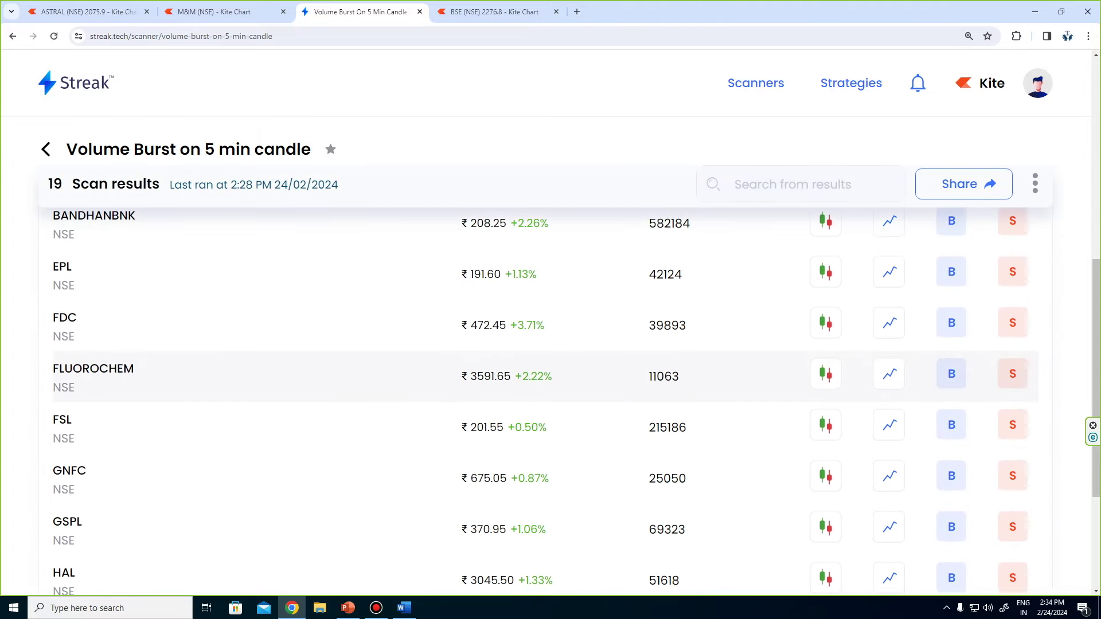
pyautogui.scroll(-4, 551, 401)
pyautogui.scroll(6, 551, 458)
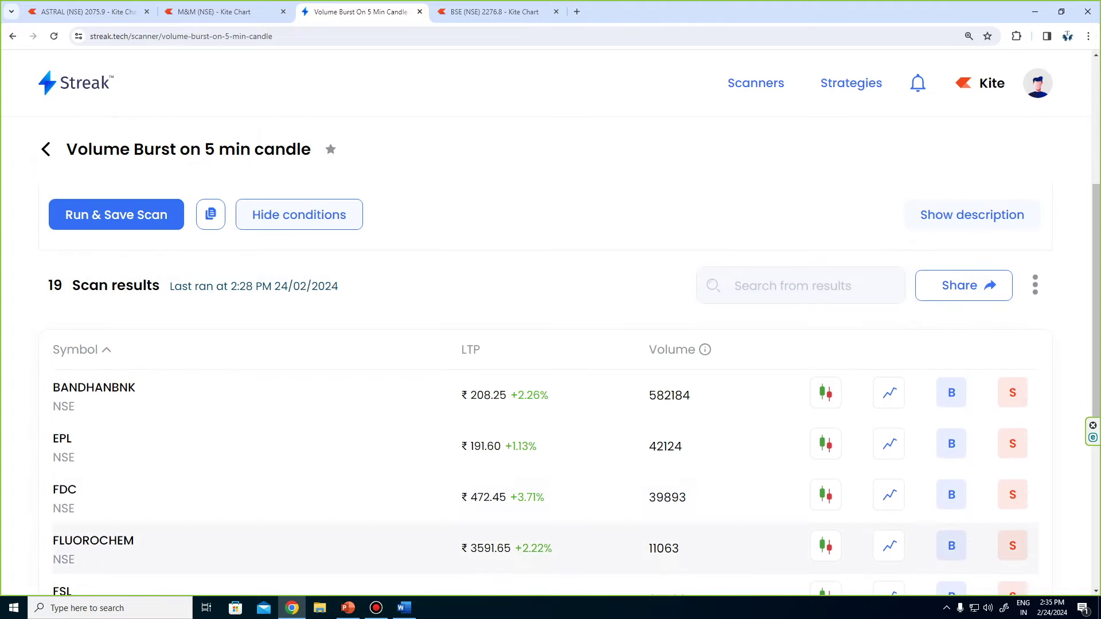
pyautogui.click(889, 393)
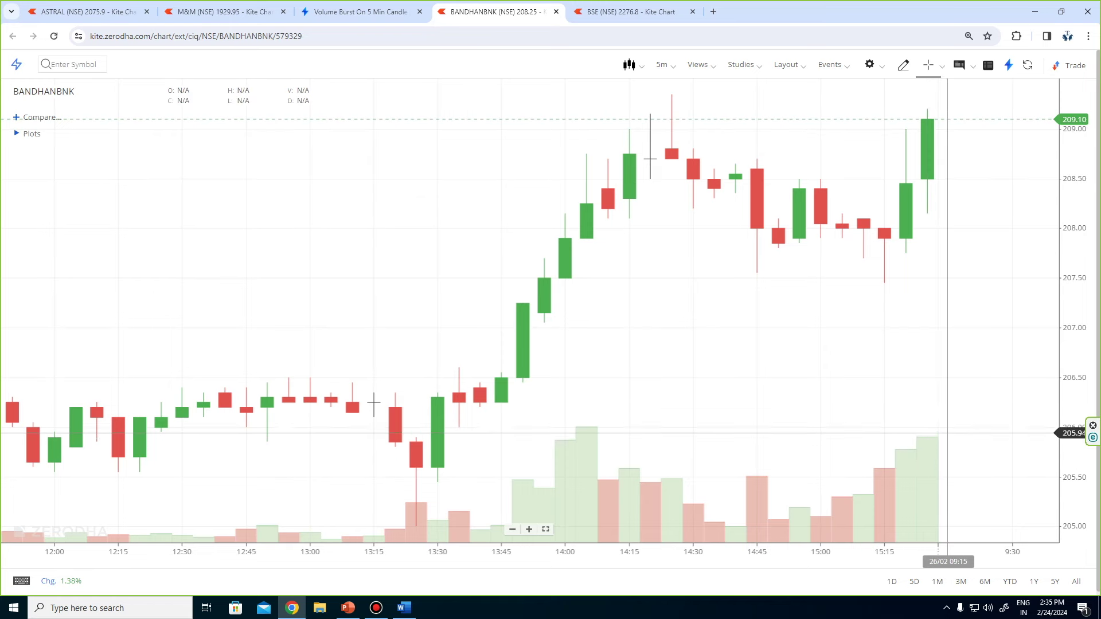
pyautogui.hotkey('ctrl', 'shift', 'Tab')
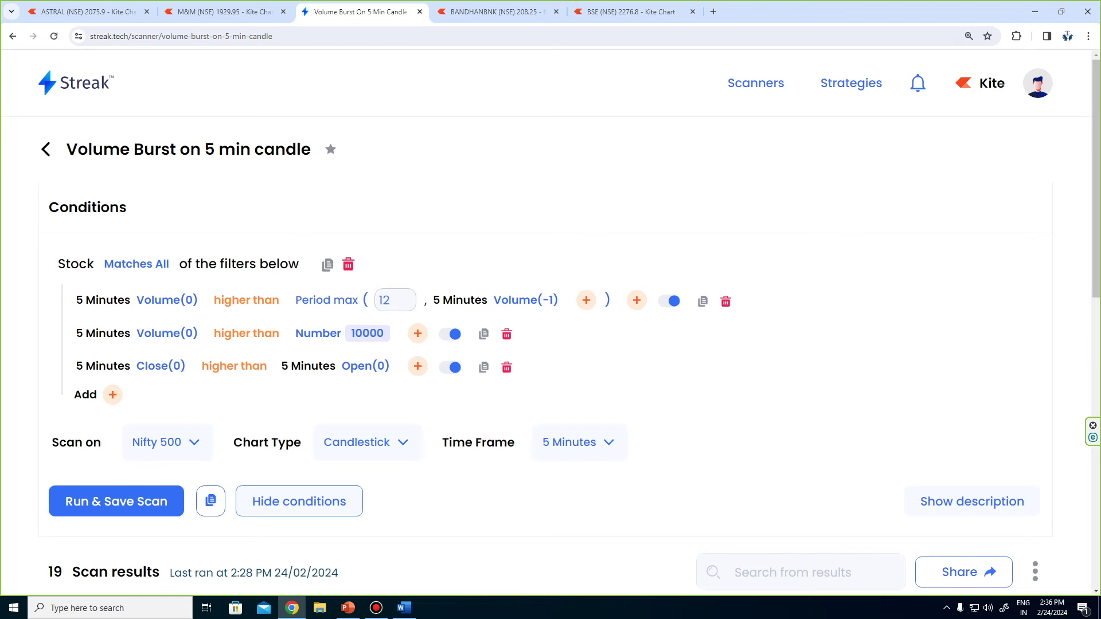
pyautogui.hotkey('alt', 'Tab')
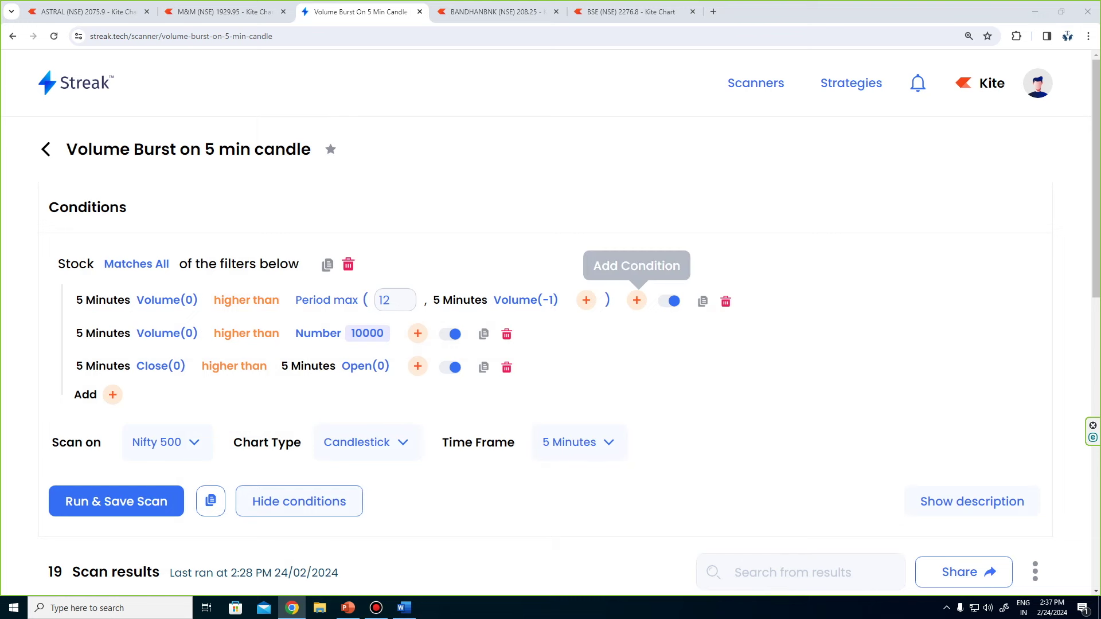
# Multiply the Period max term of the first volume filter by the number 2.
pyautogui.click(637, 300)
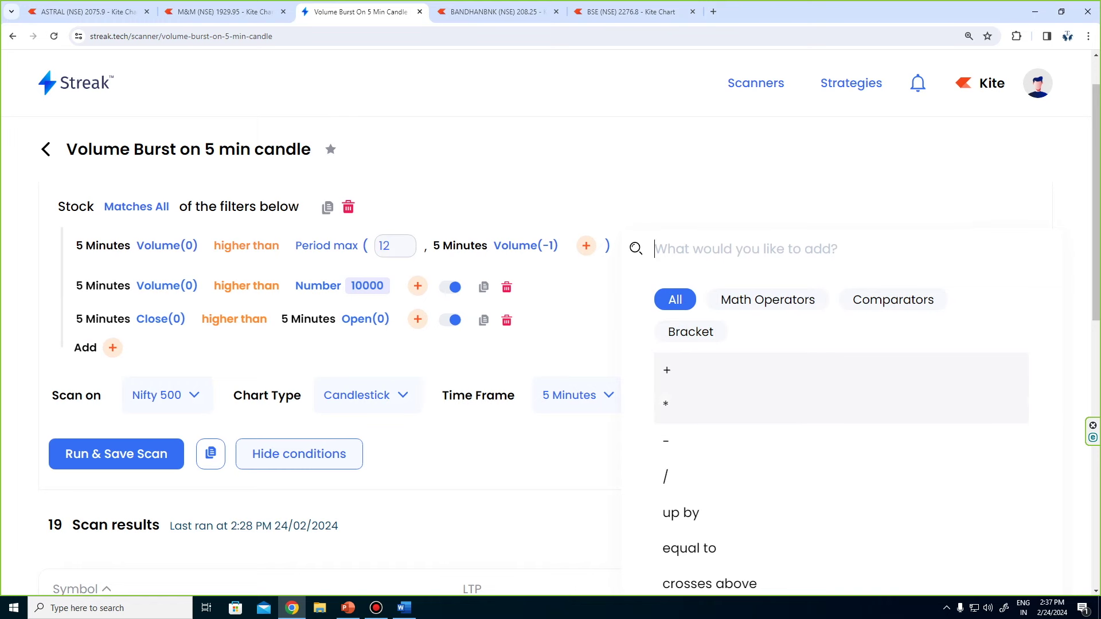
pyautogui.click(666, 404)
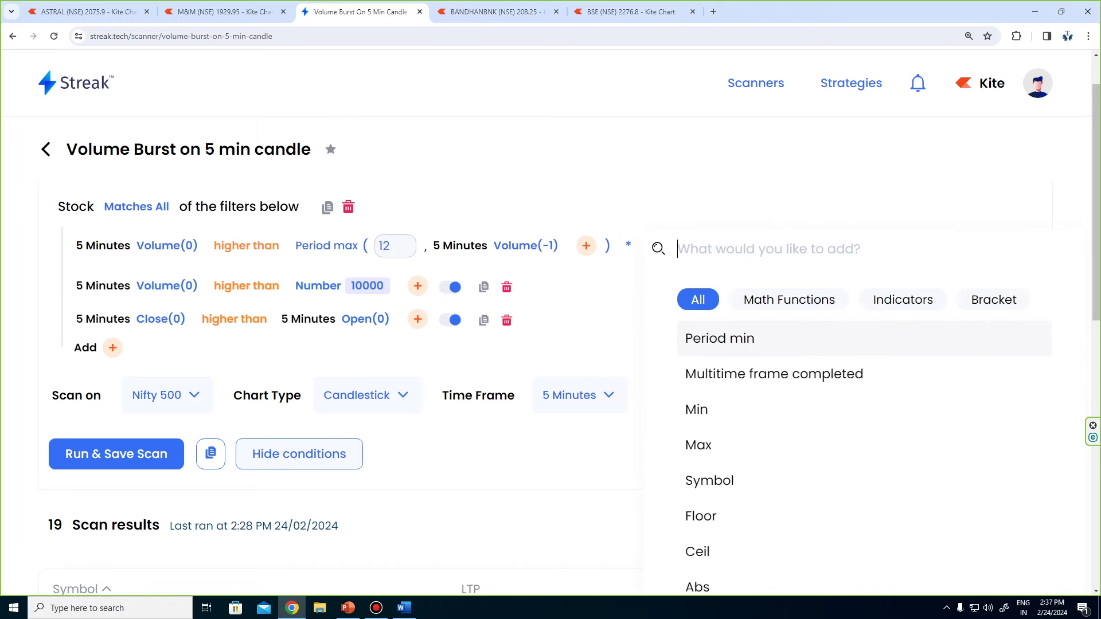
pyautogui.write('num')
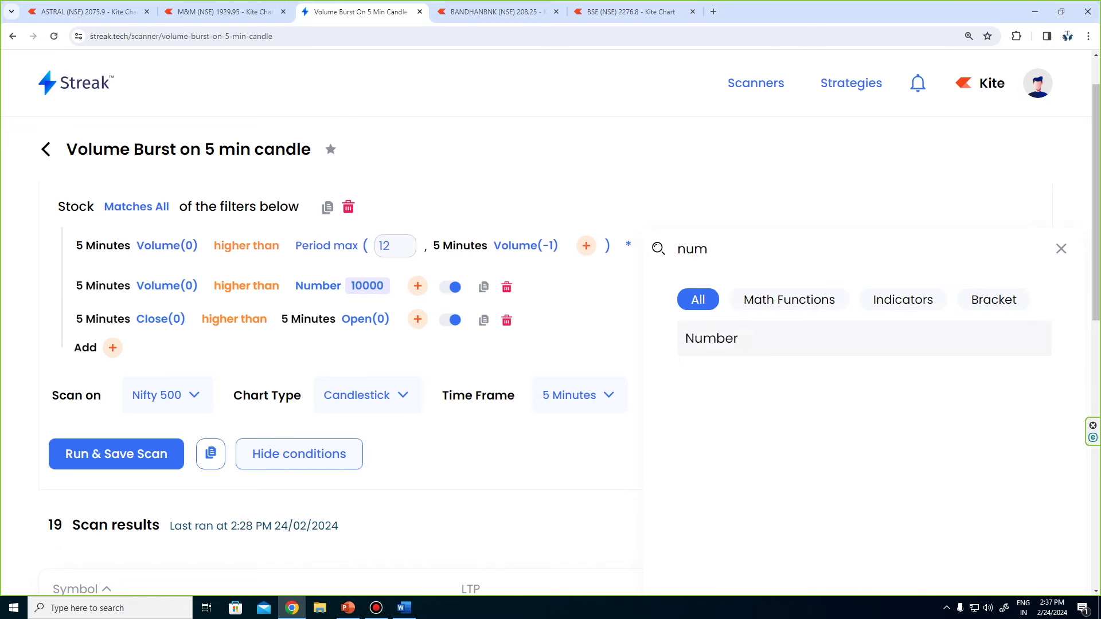
pyautogui.press('Return')
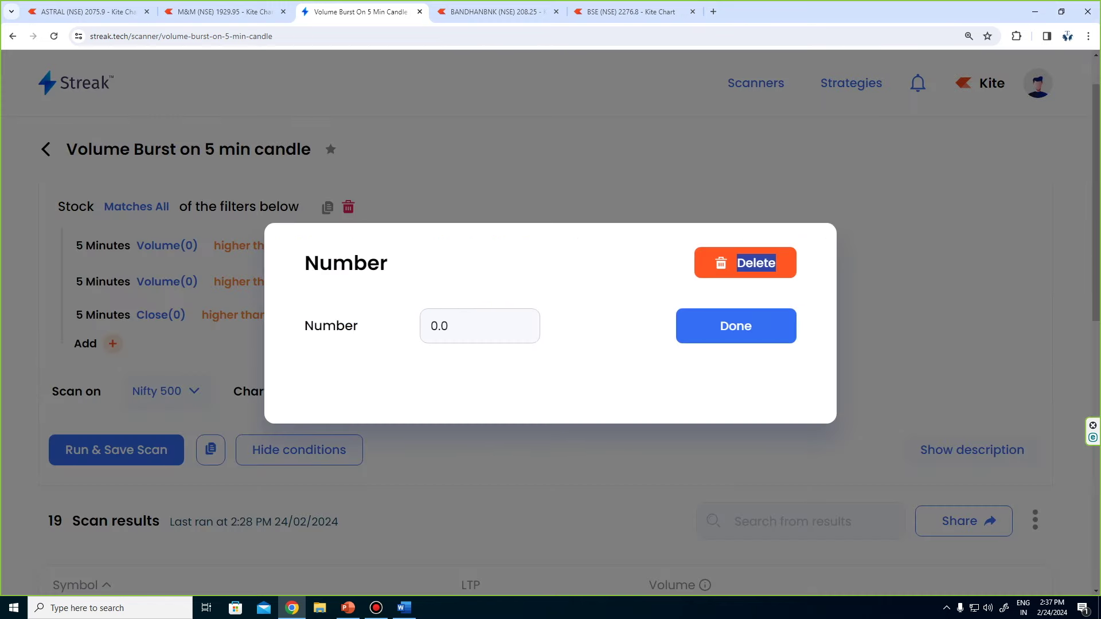
pyautogui.hotkey('ctrl', 'a')
pyautogui.write('2')
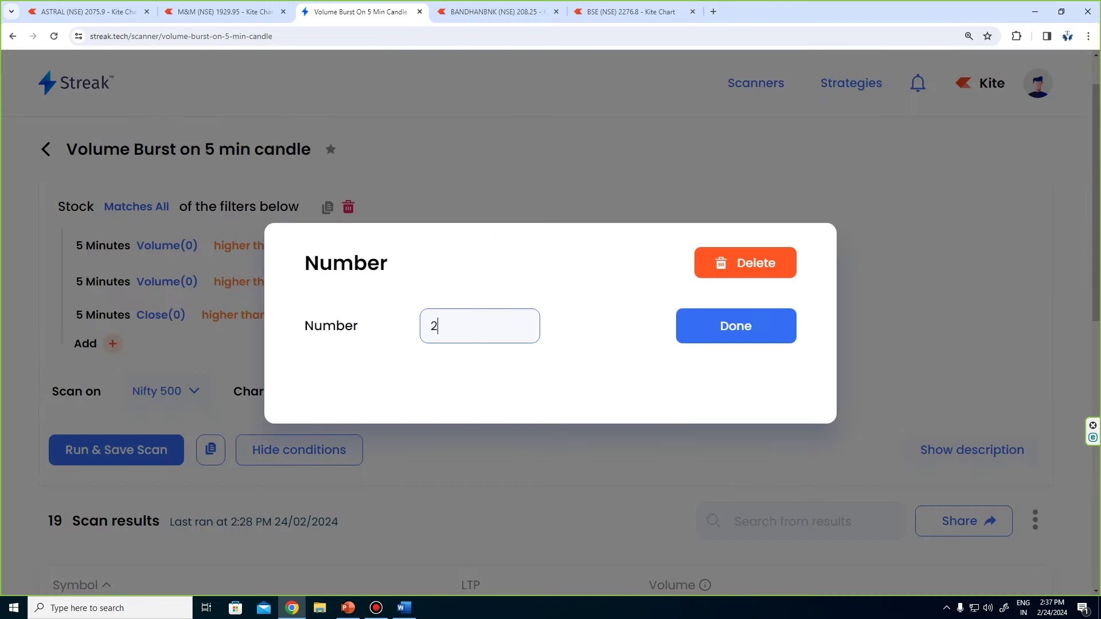
pyautogui.press('Return')
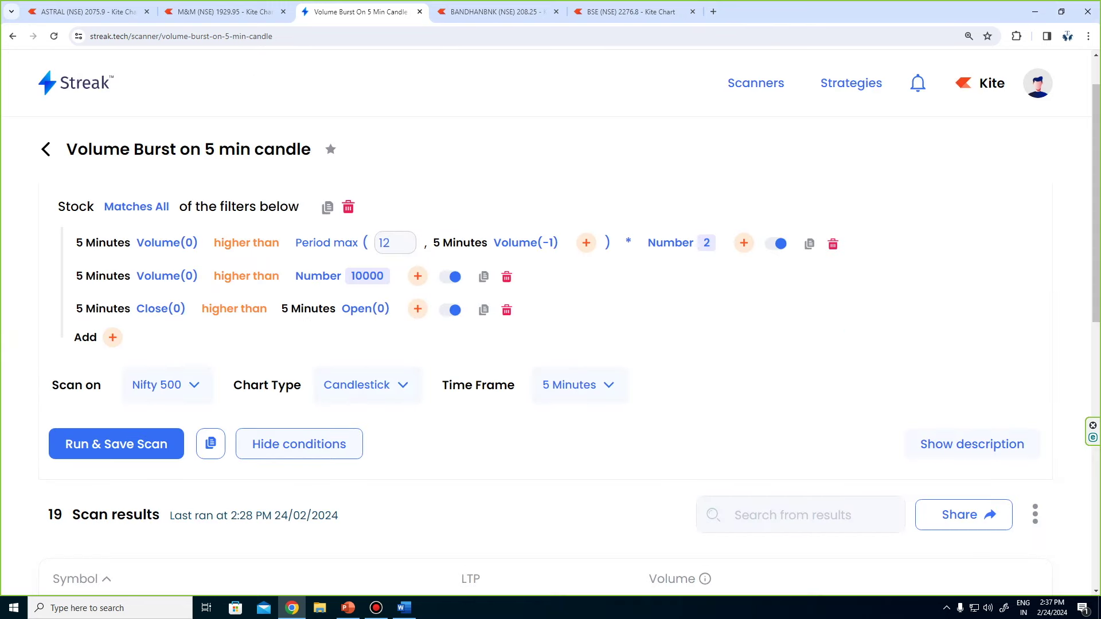
# Run the modified volume scan and save it as "Volume Spike".
pyautogui.press('Return')
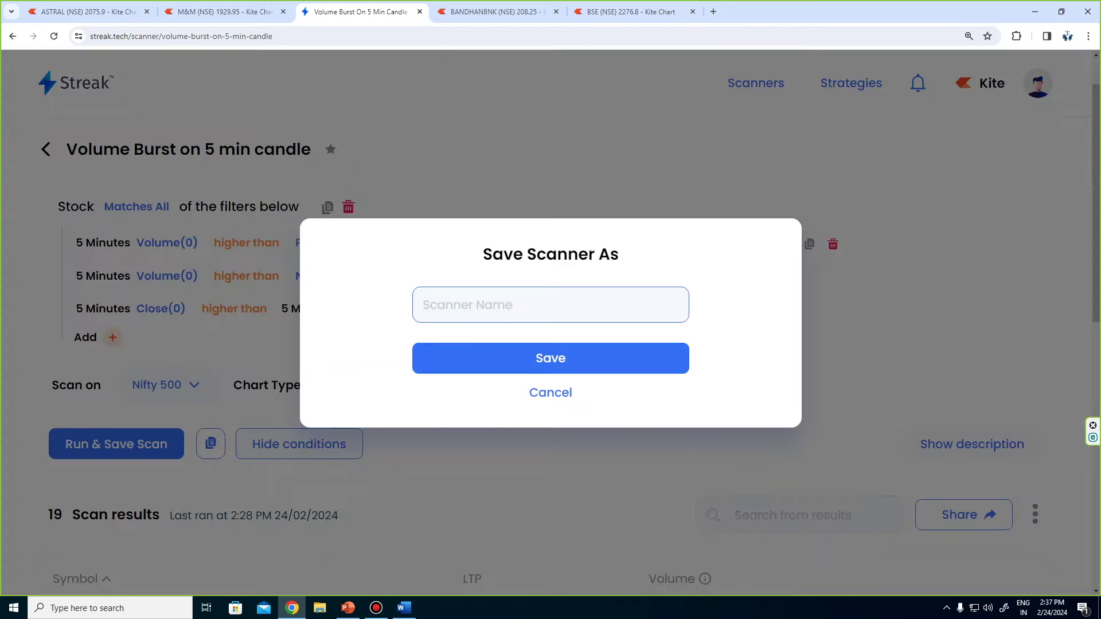
pyautogui.write('Volume Spike')
pyautogui.press('Return')
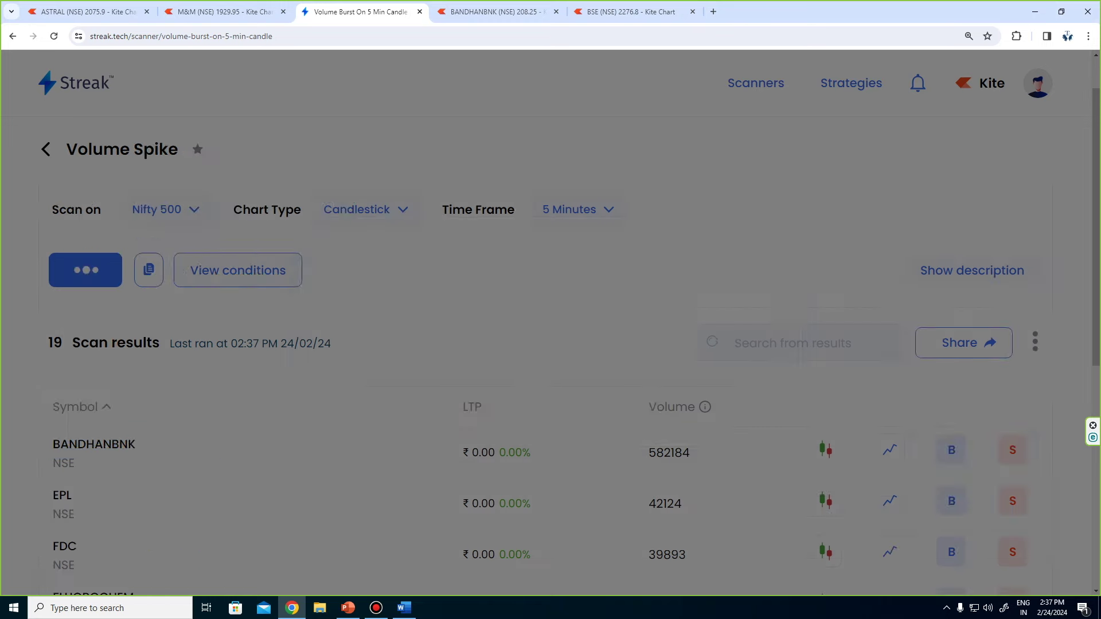
pyautogui.scroll(-1, 551, 321)
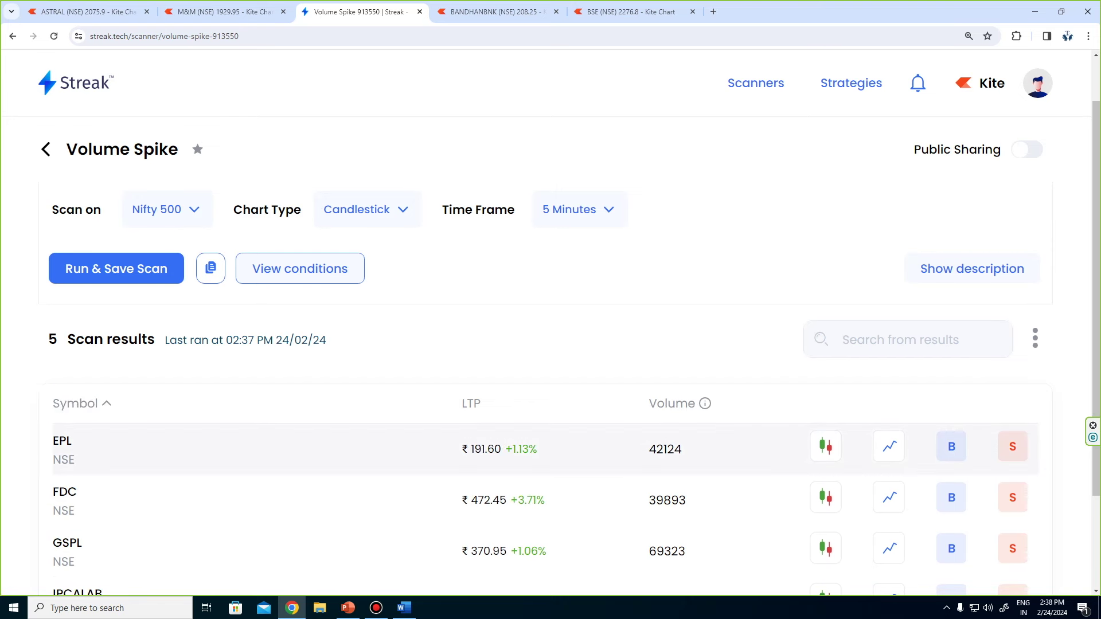
# Open the EPL chart in Kite from the Volume Spike matches and examine its recent volume bars against earlier candles.
pyautogui.click(825, 446)
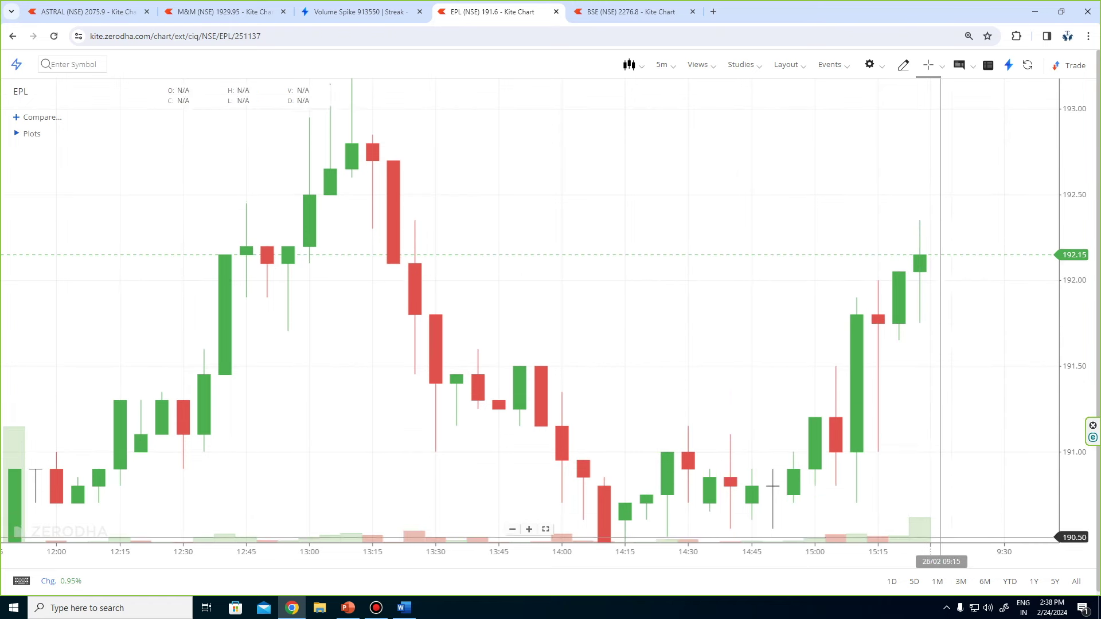
pyautogui.scroll(-3, 961, 354)
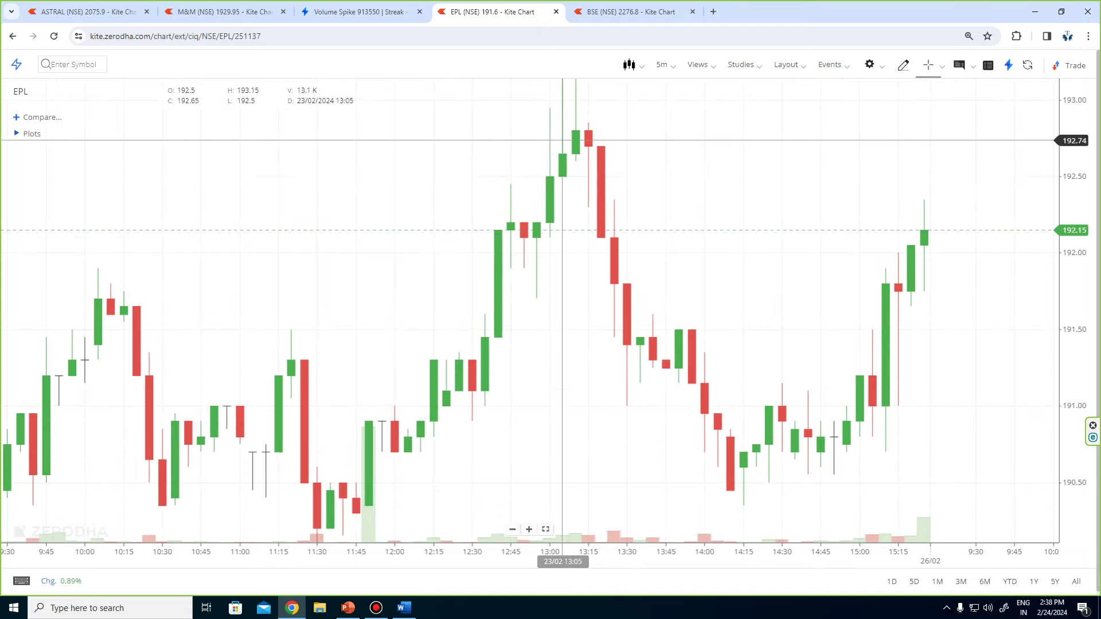
pyautogui.scroll(-3, 602, 152)
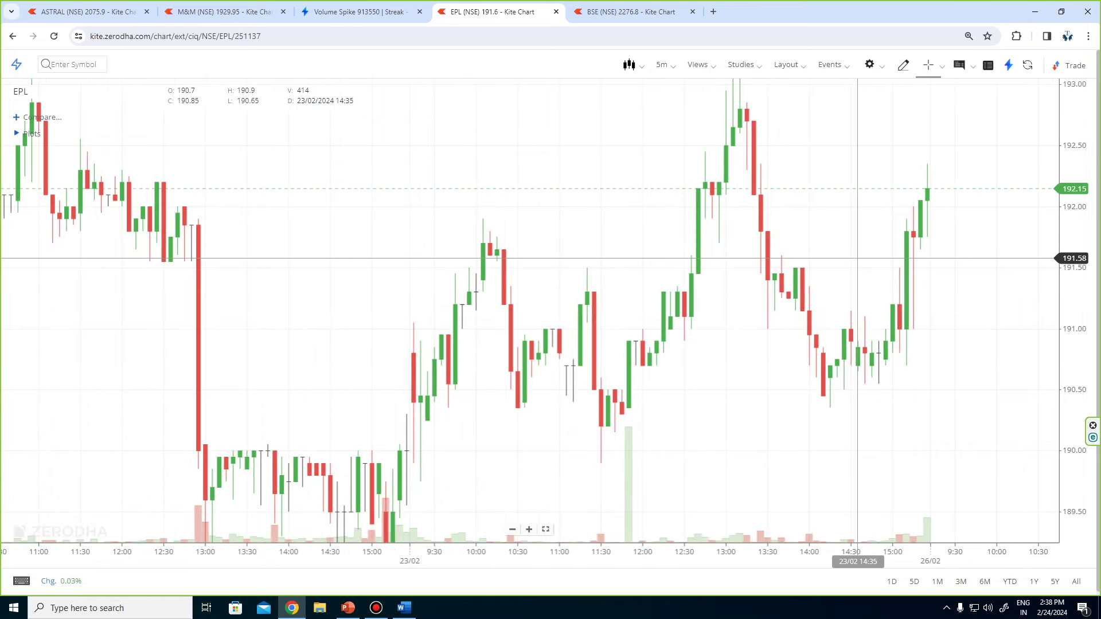
pyautogui.scroll(-3, 860, 298)
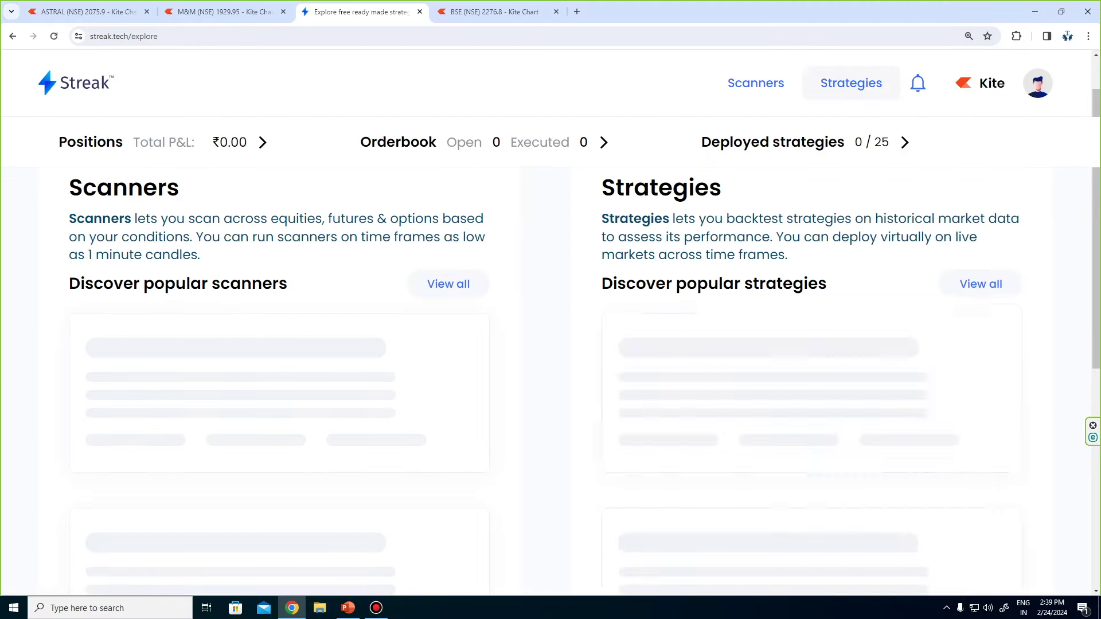
# Open the 52 Week High Breakout scanner from the popular scanners and look through its matching stocks.
pyautogui.click(756, 83)
pyautogui.scroll(-4, 401, 344)
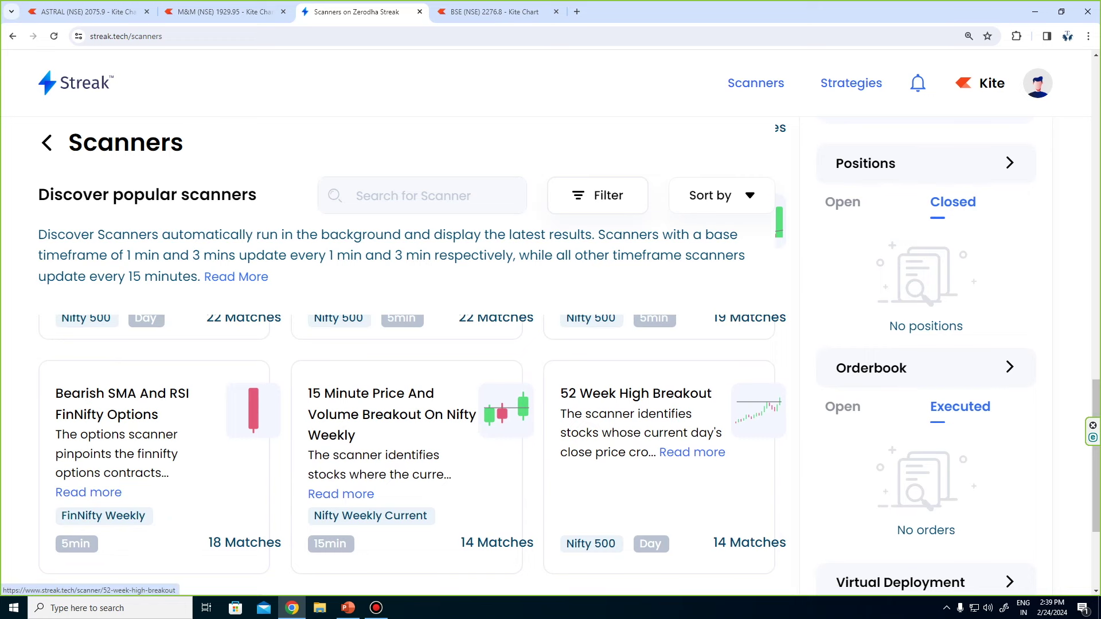
pyautogui.click(635, 394)
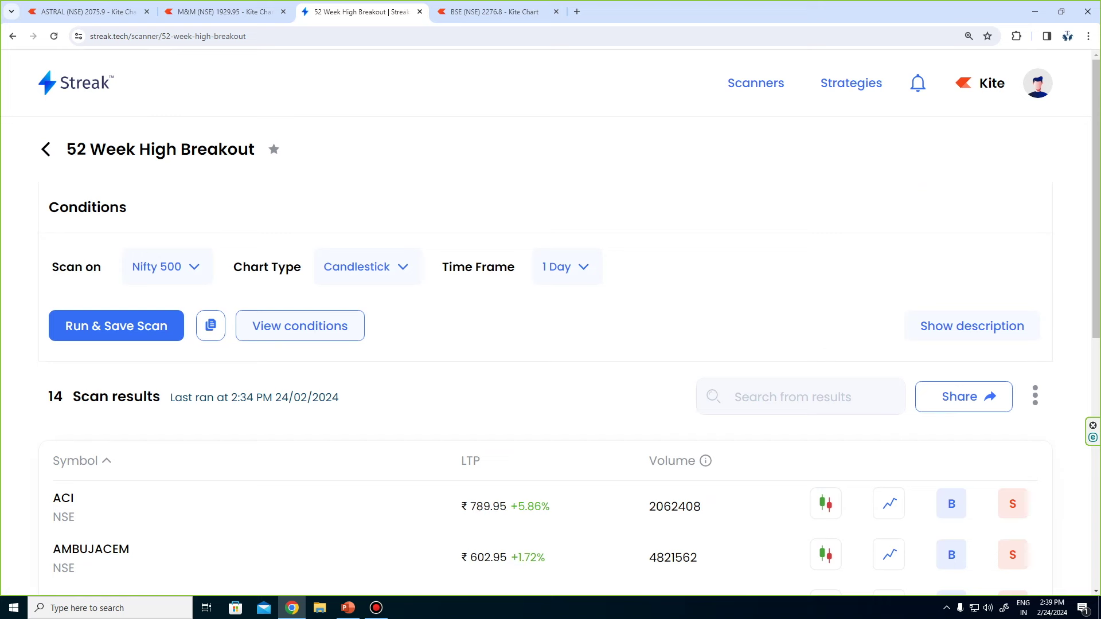
pyautogui.scroll(-3, 551, 436)
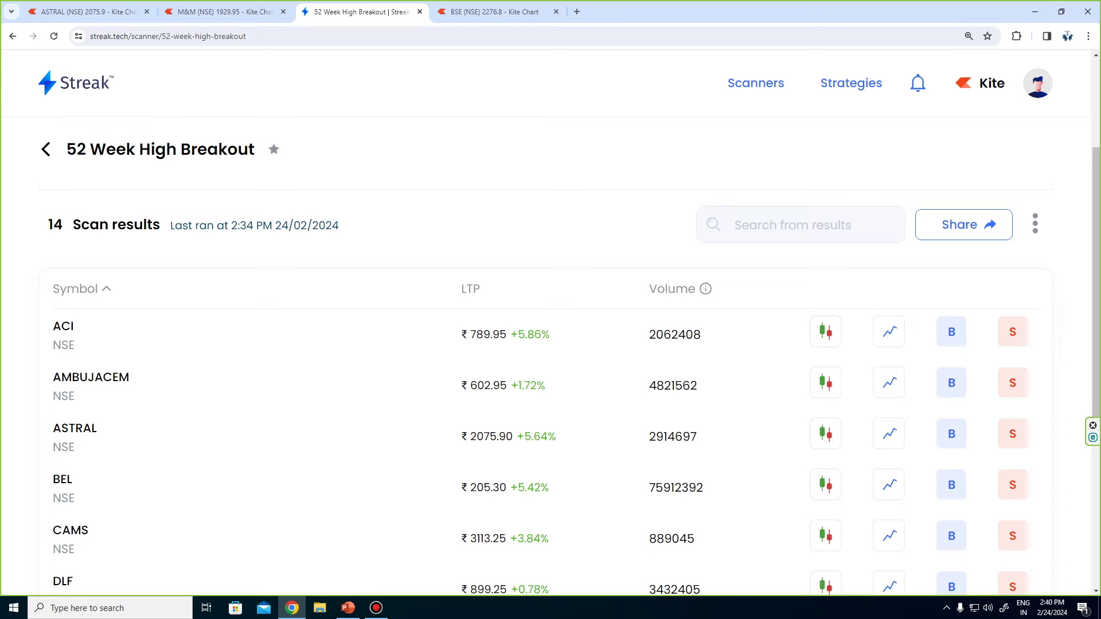
pyautogui.scroll(-2, 551, 384)
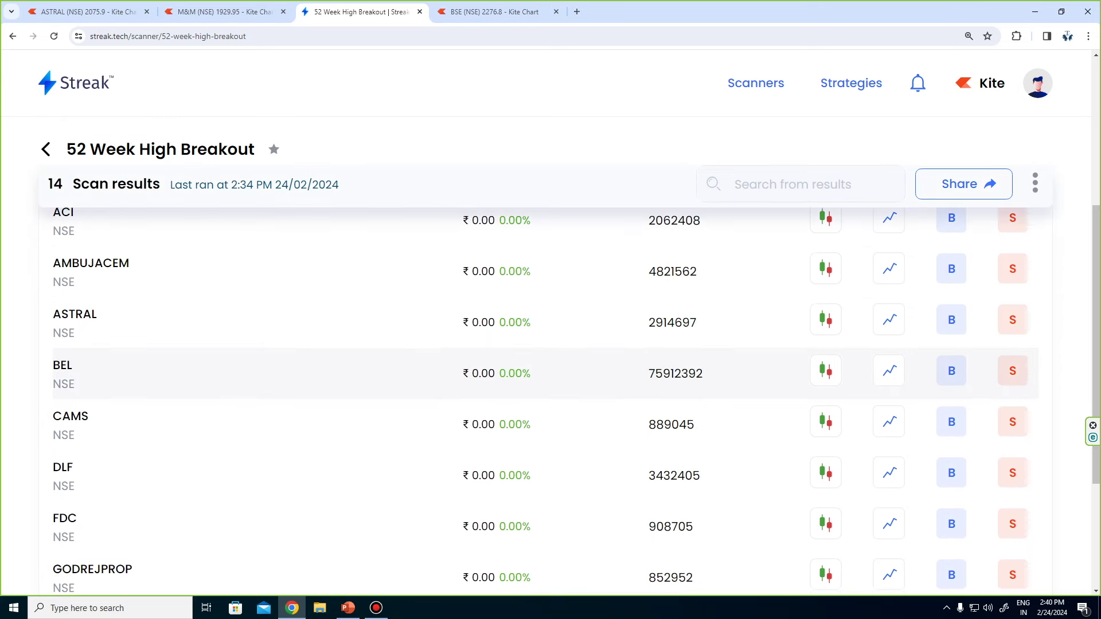
pyautogui.scroll(3, 551, 384)
pyautogui.scroll(1, 550, 344)
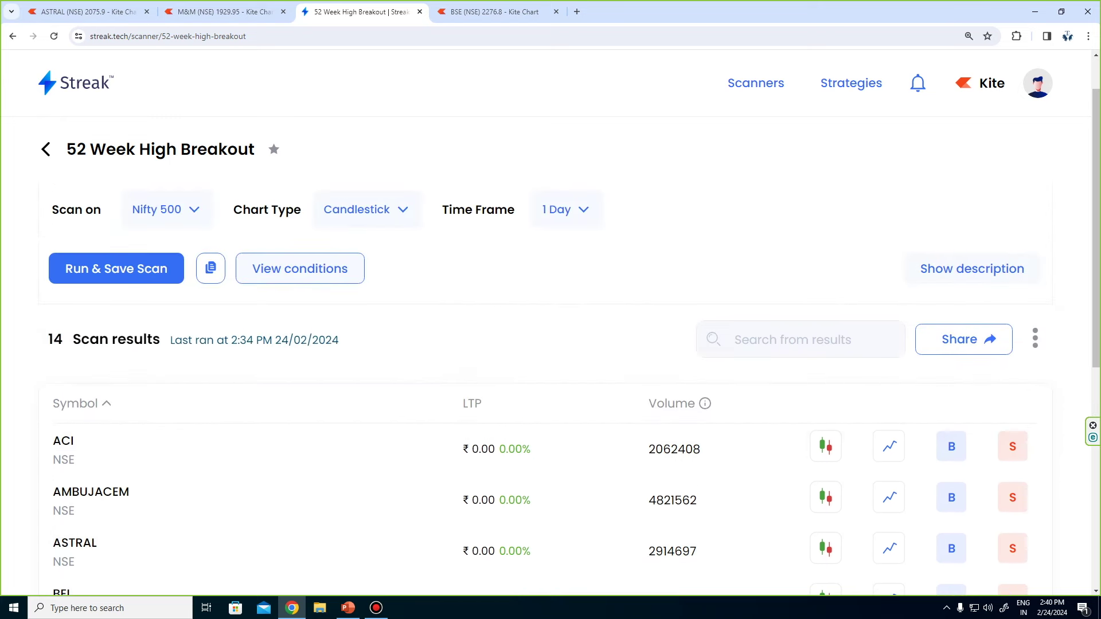
# Show the 52 Week High Breakout conditions and set the Period max length to 500.
pyautogui.click(300, 268)
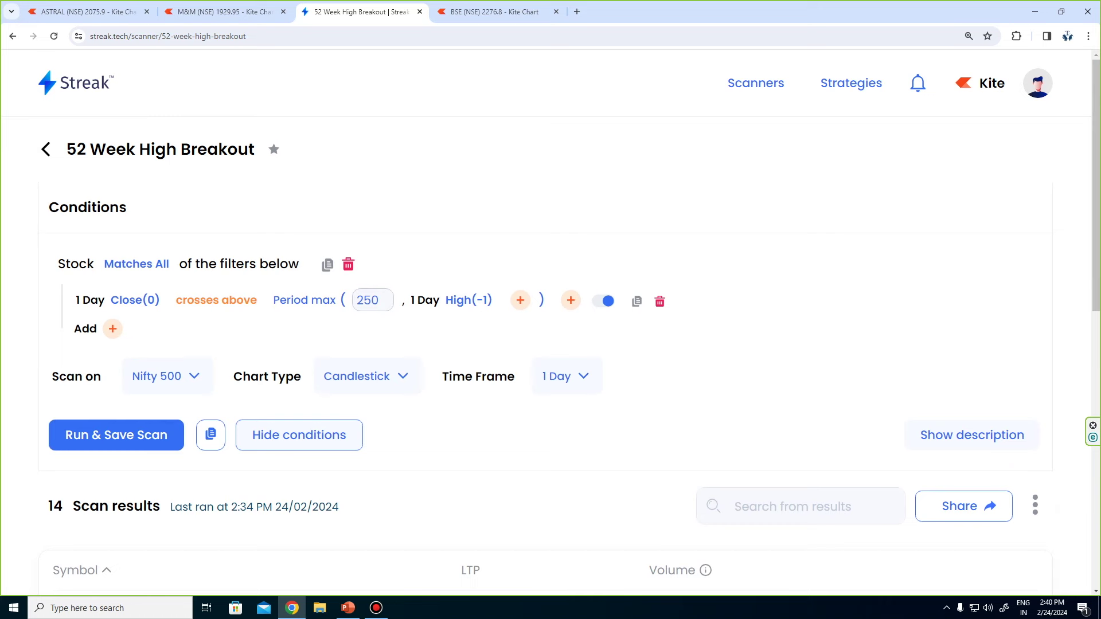
pyautogui.scroll(-3, 551, 360)
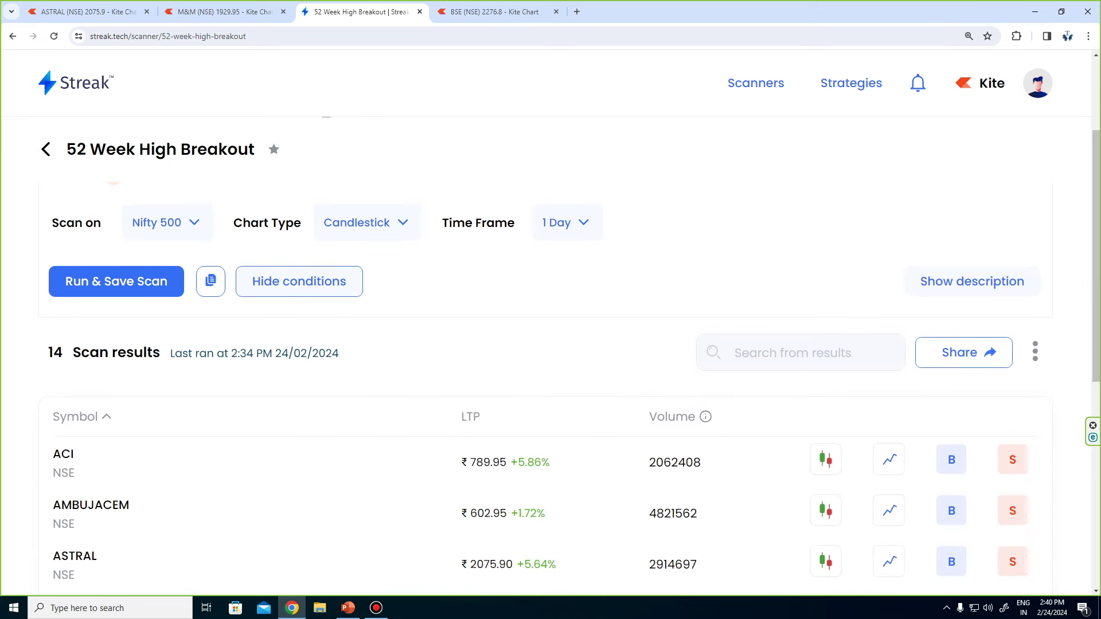
pyautogui.scroll(3, 550, 361)
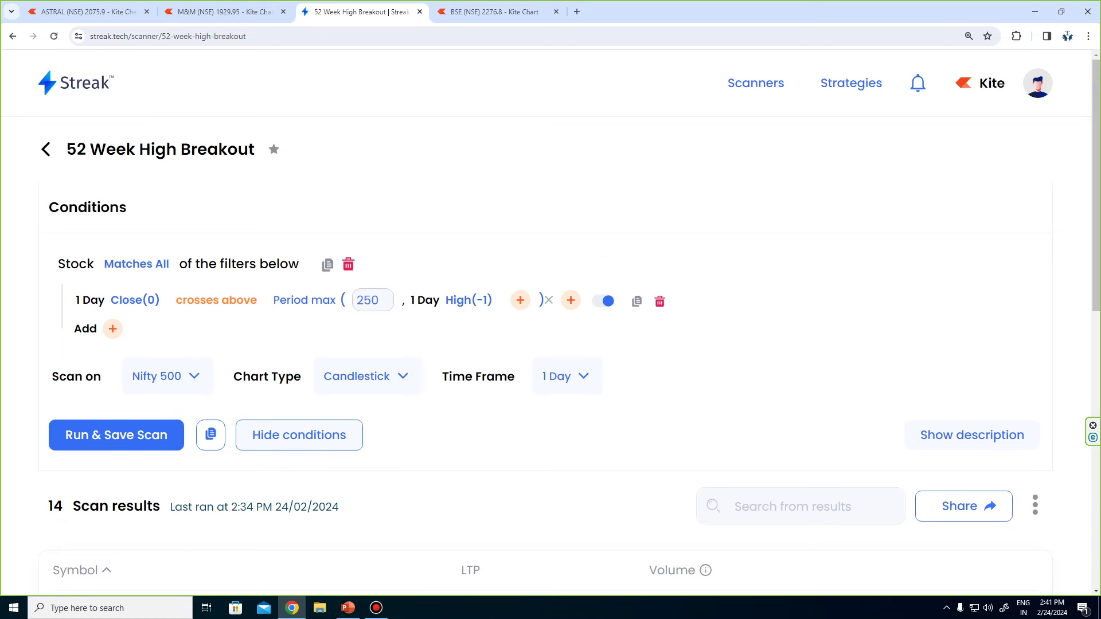
pyautogui.doubleClick(368, 300)
pyautogui.write('500')
# Run the modified breakout scan, save it as "2Yr High" and look over its matches.
pyautogui.press('Return')
pyautogui.write('2Yr High')
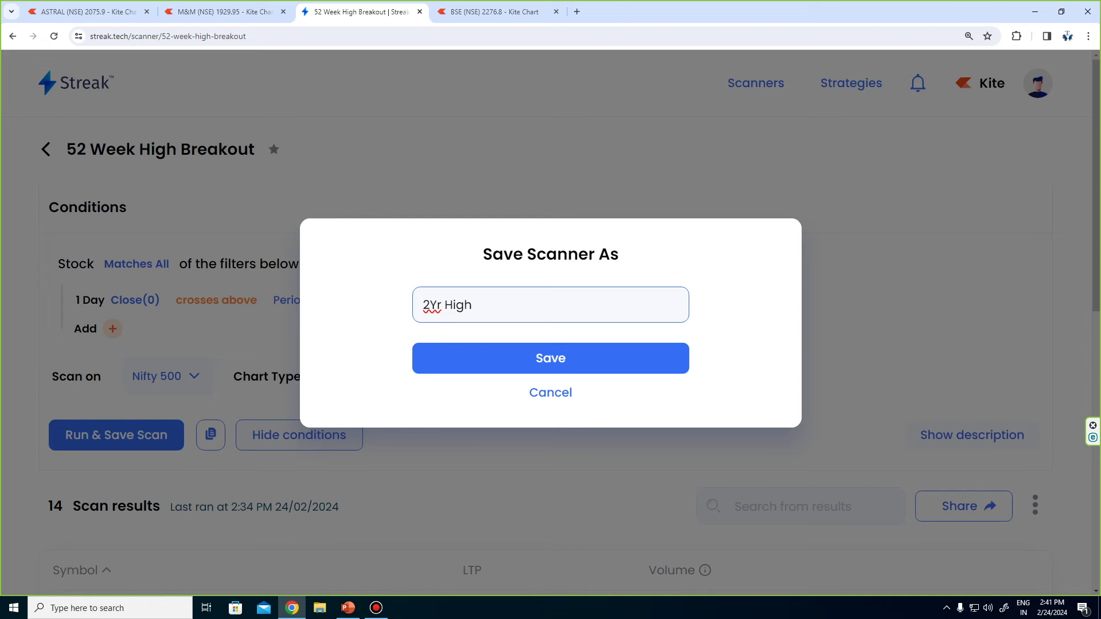
pyautogui.press('Return')
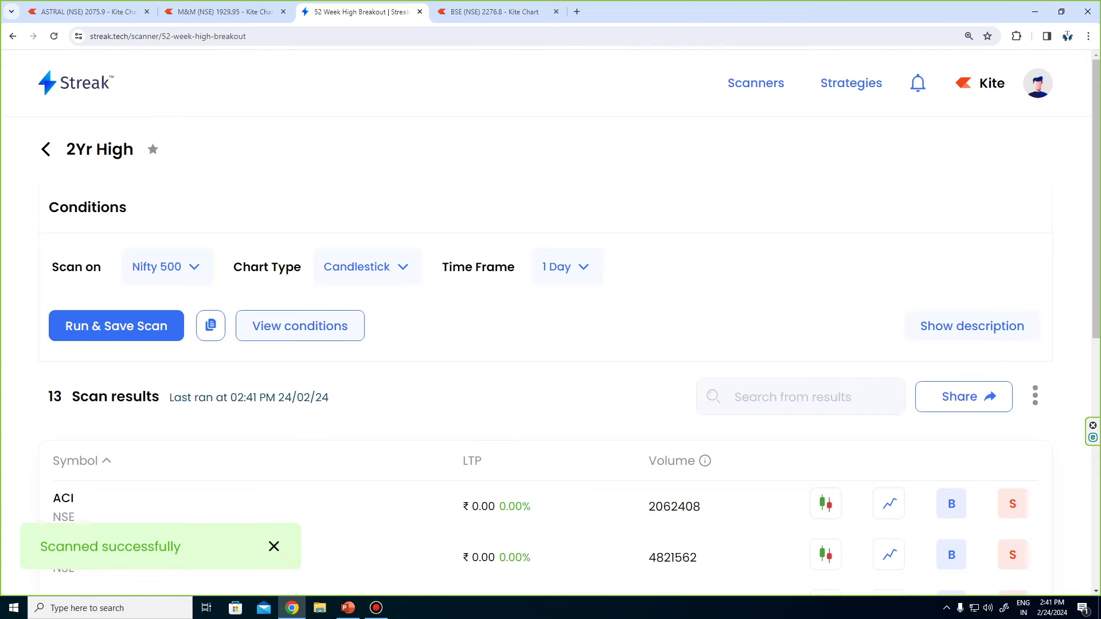
pyautogui.scroll(-2, 550, 373)
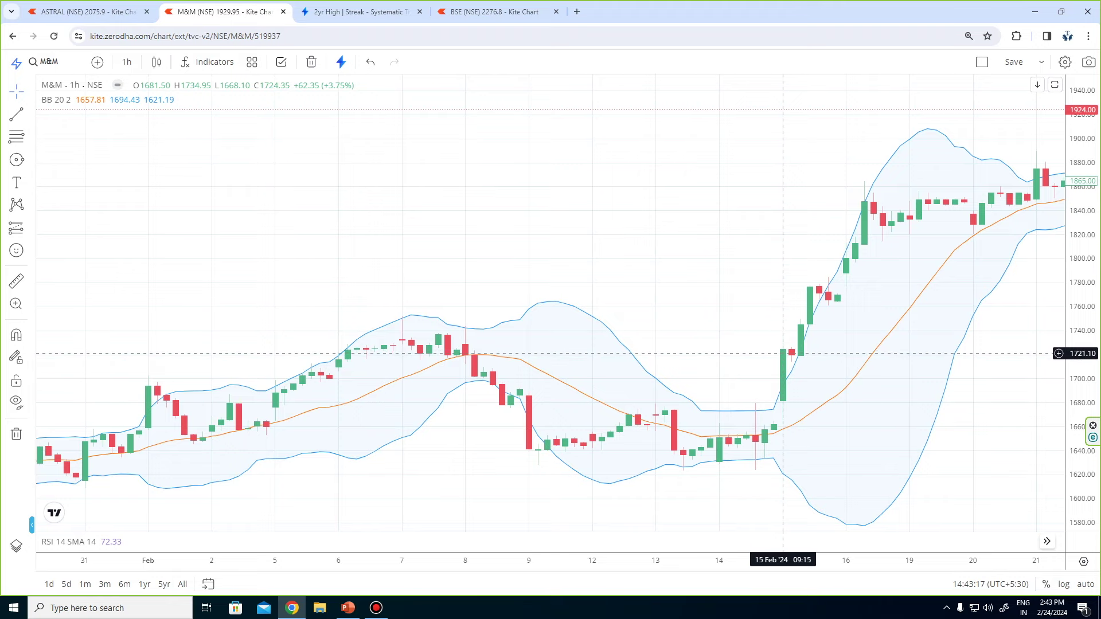
# Examine the latest candles against the Bollinger Bands on the hourly M&M chart in Kite, and return to Streak.
pyautogui.moveTo(951, 278); pyautogui.dragTo(715, 381)
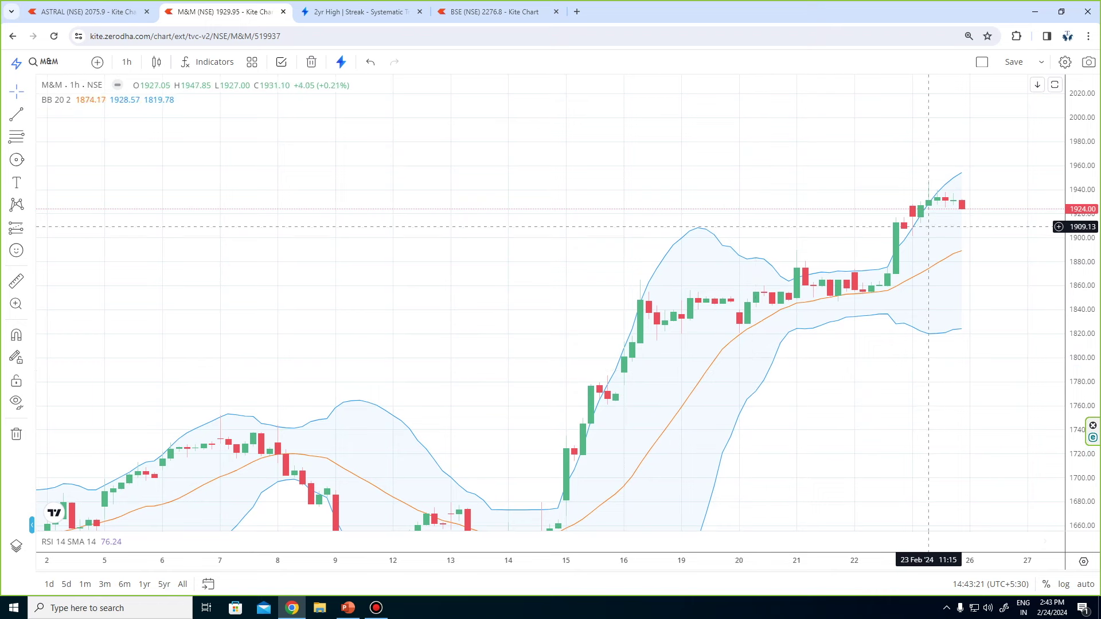
pyautogui.scroll(-2, 946, 232)
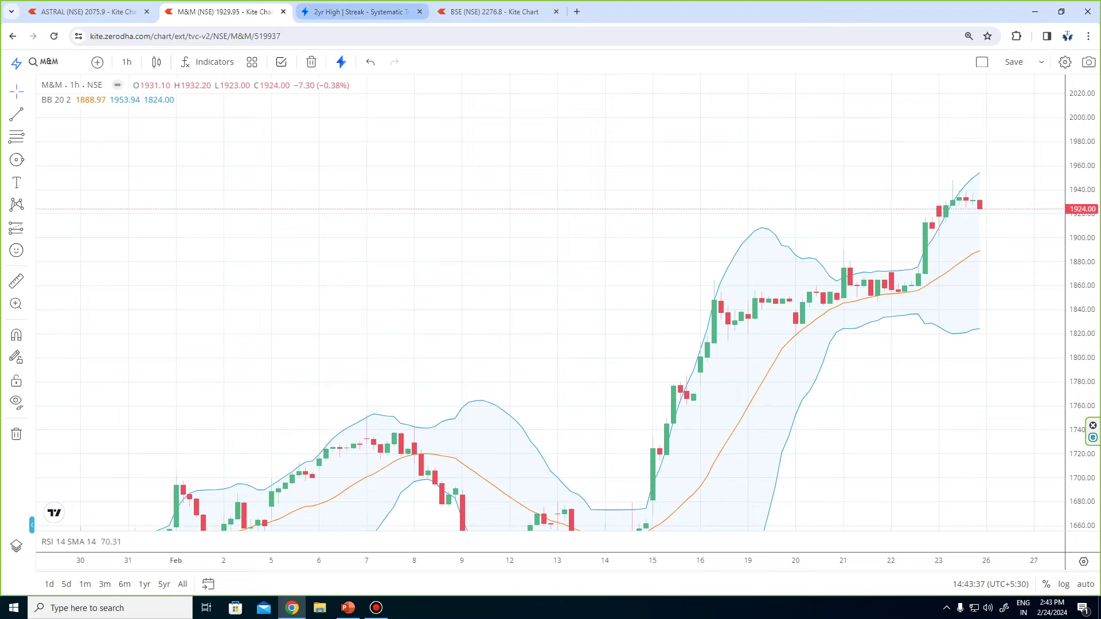
pyautogui.click(355, 11)
# Start a new scanner with the filter Close(0) crosses above the Upper Bollinger Band, UBB(Close,20,2,simple,0).
pyautogui.hotkey('alt', 'Left')
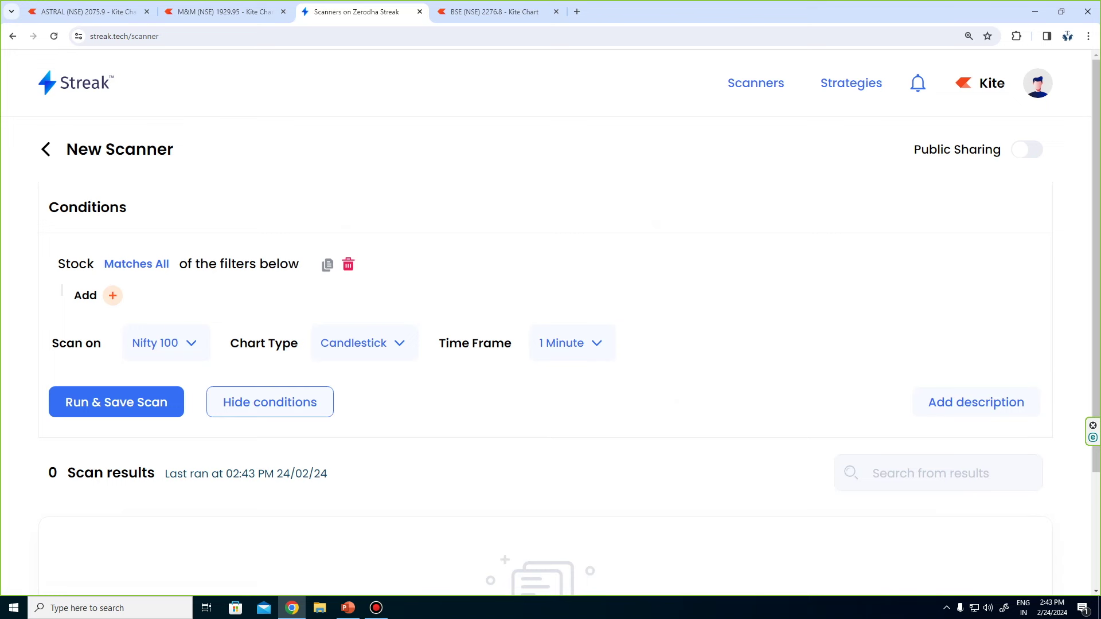
pyautogui.write('clos')
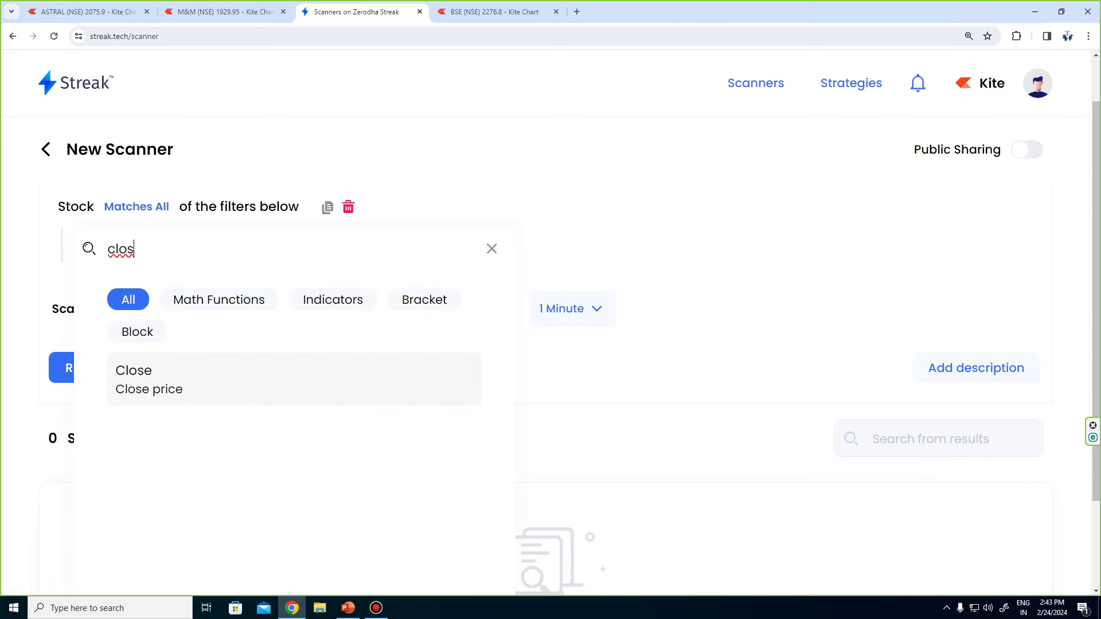
pyautogui.press('Return')
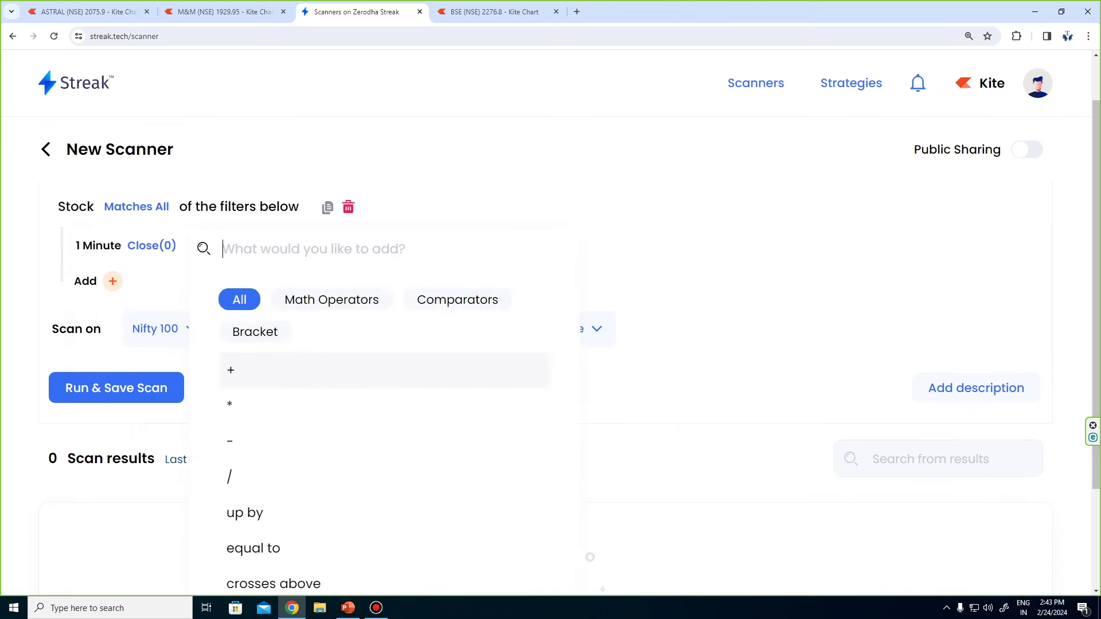
pyautogui.write('cr')
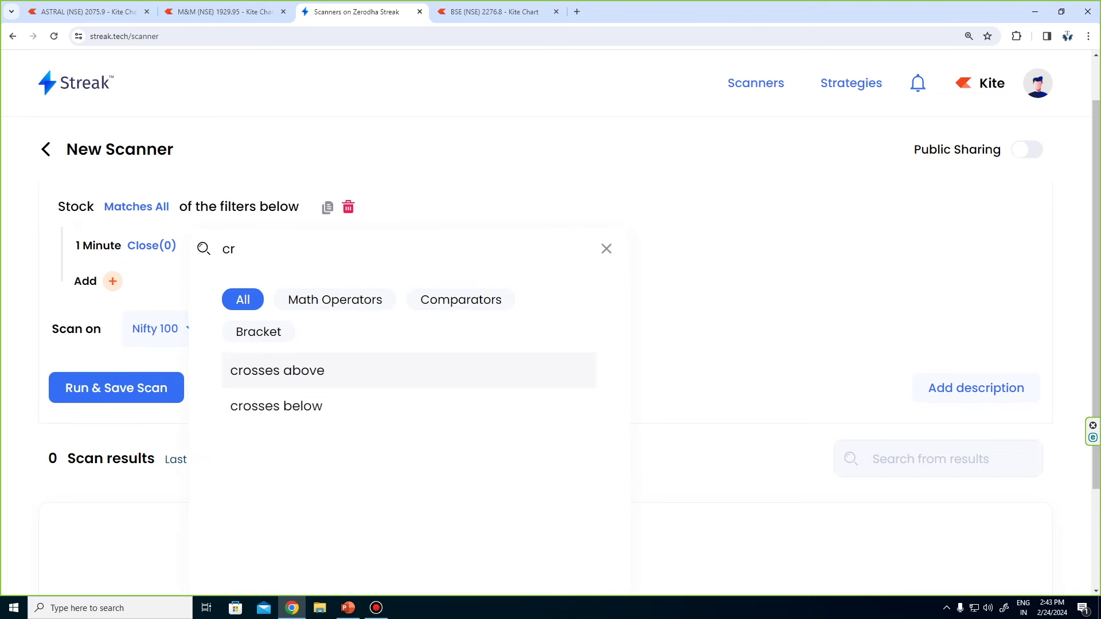
pyautogui.press('Return')
pyautogui.write('b')
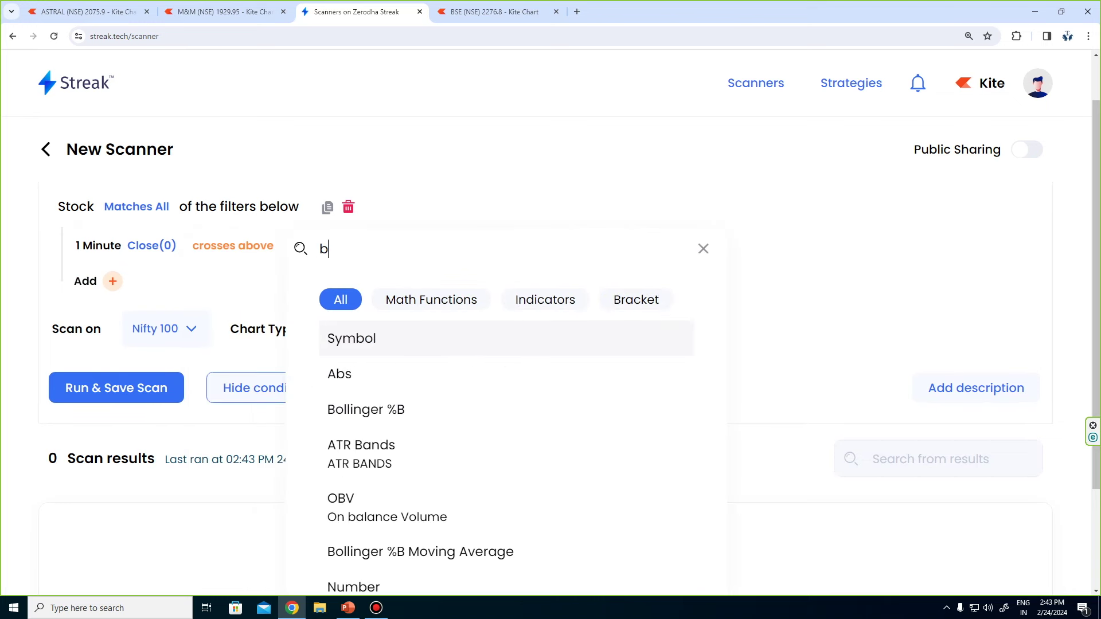
pyautogui.write('oll')
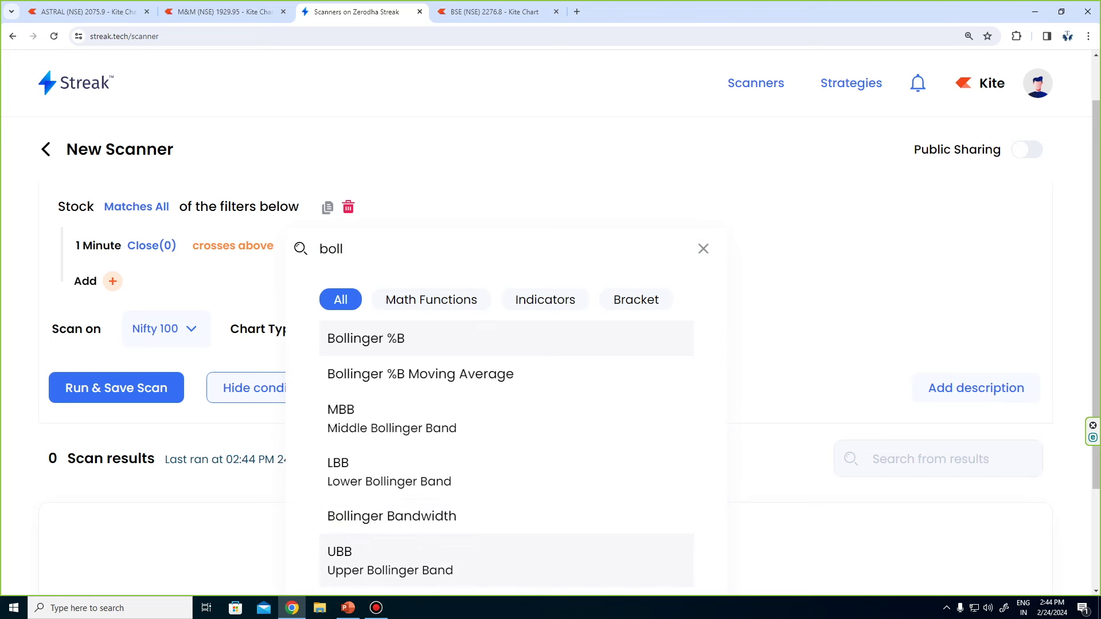
pyautogui.click(390, 561)
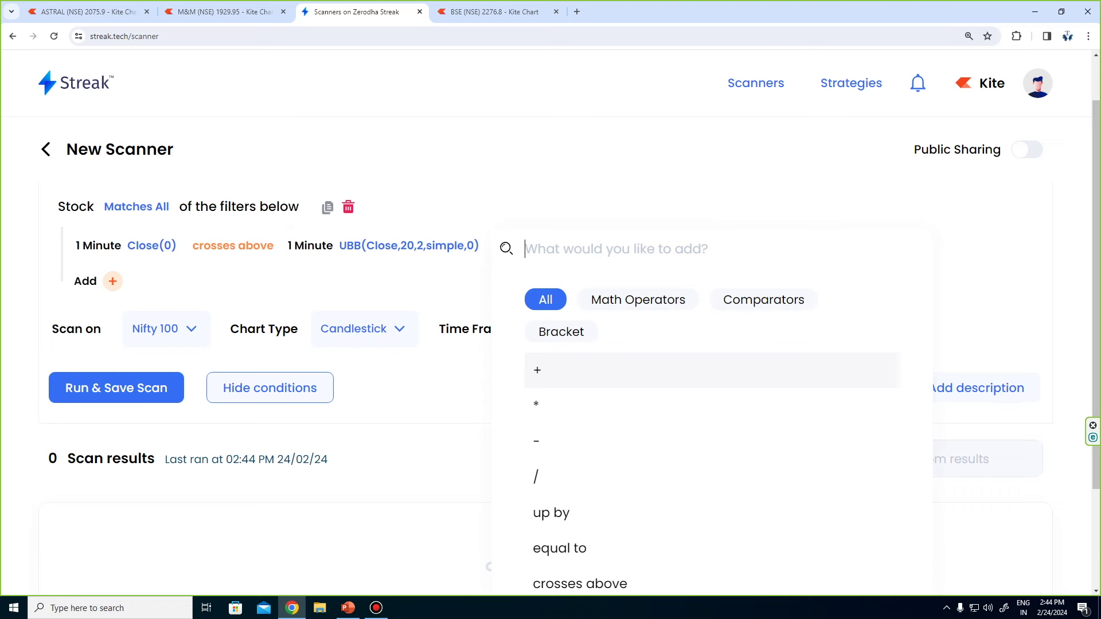
pyautogui.press('Escape')
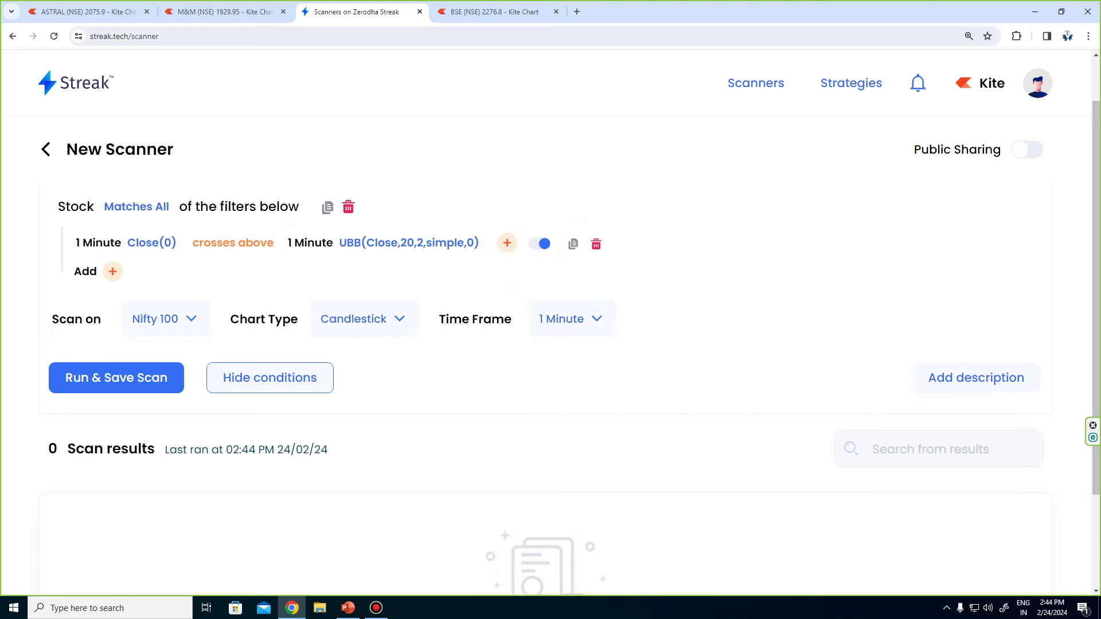
# Set the new scanner's time frame to 1 Hour, then run and save it as "1hr UBB".
pyautogui.click(571, 319)
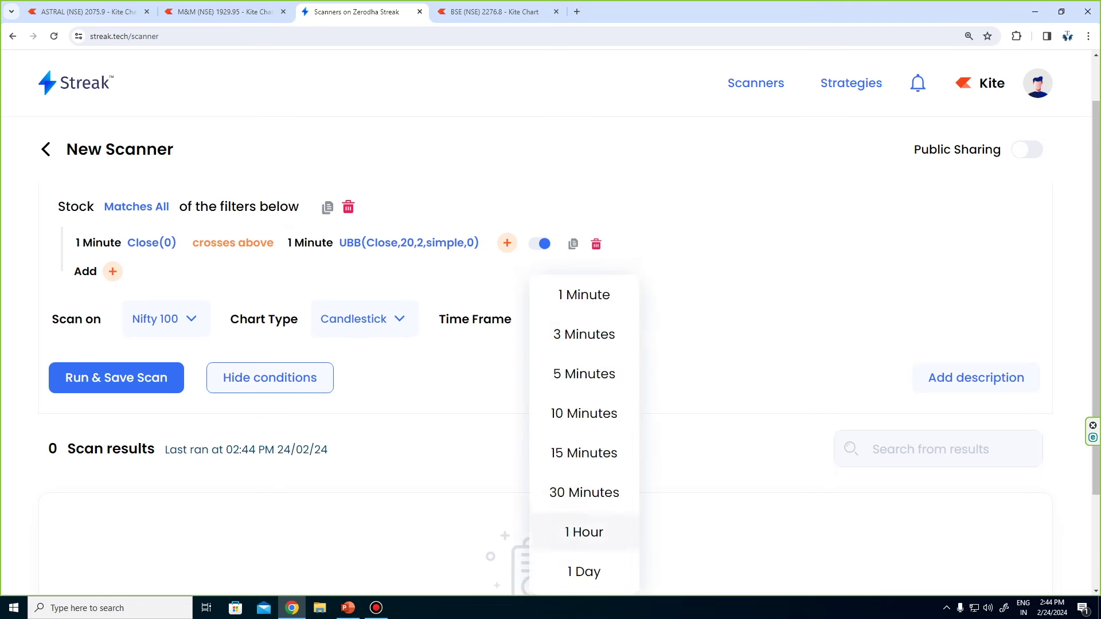
pyautogui.click(583, 531)
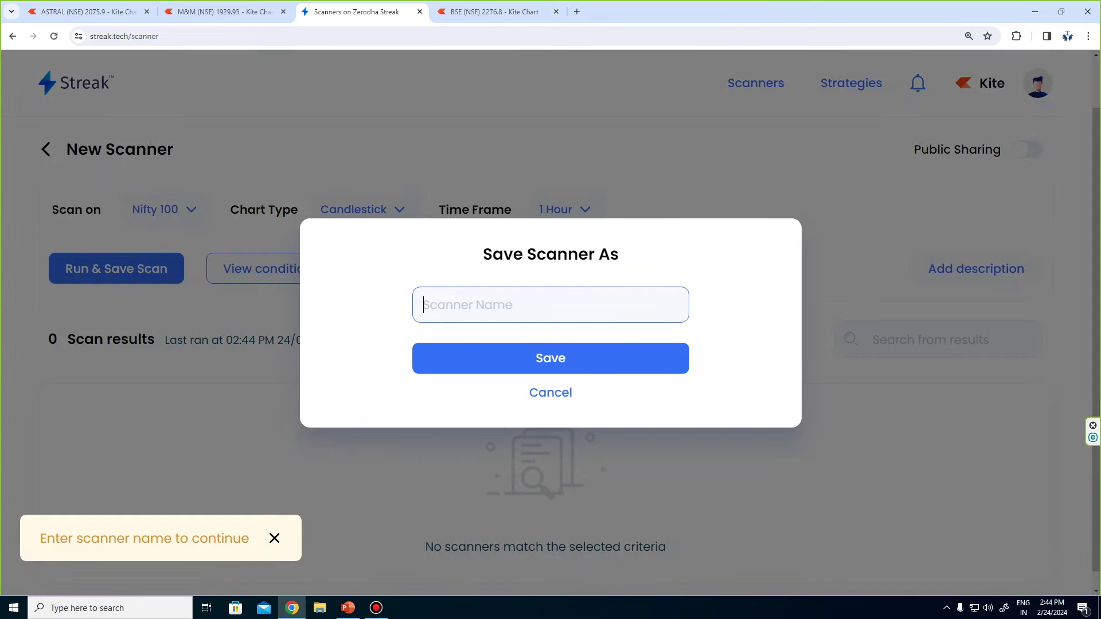
pyautogui.write('1hr UBB')
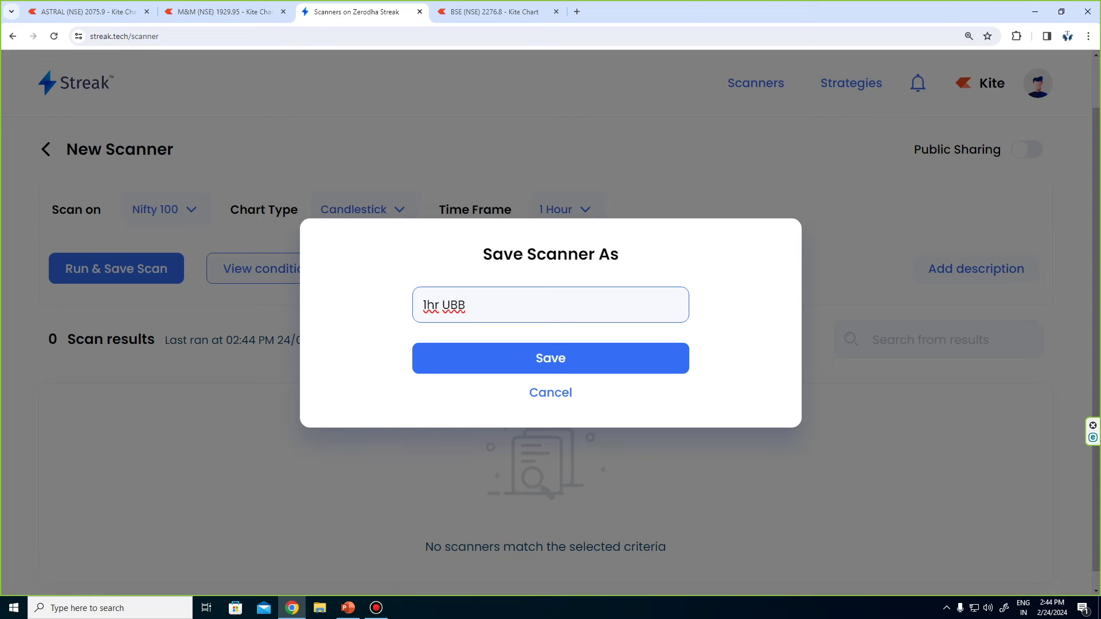
pyautogui.press('Return')
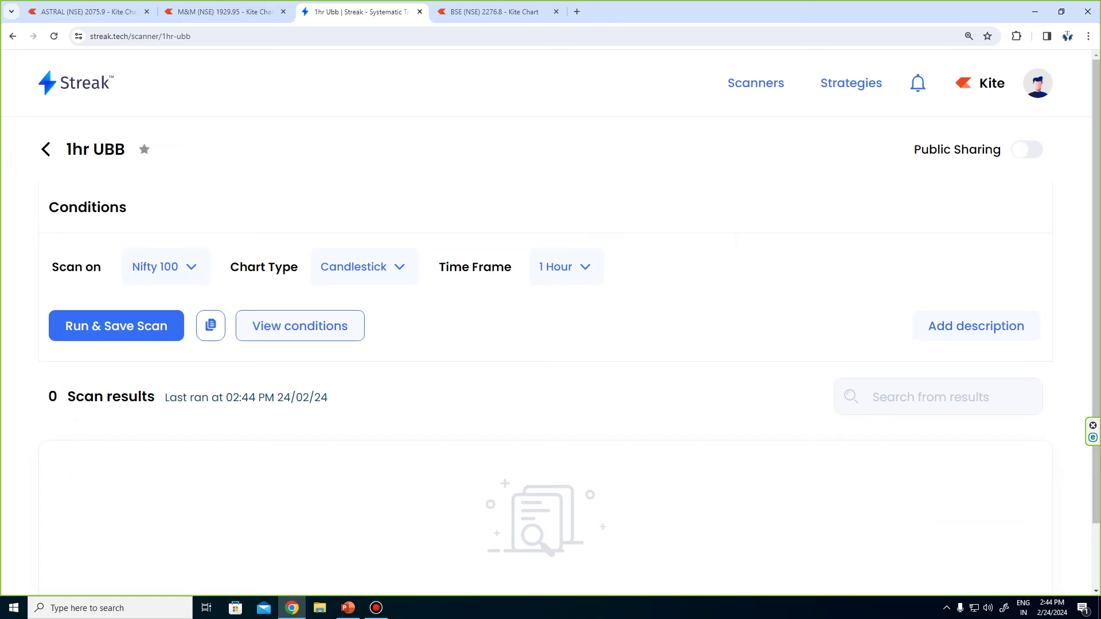
# Change the 1hr UBB scan universe to Nifty 500 and run the scan again.
pyautogui.click(165, 268)
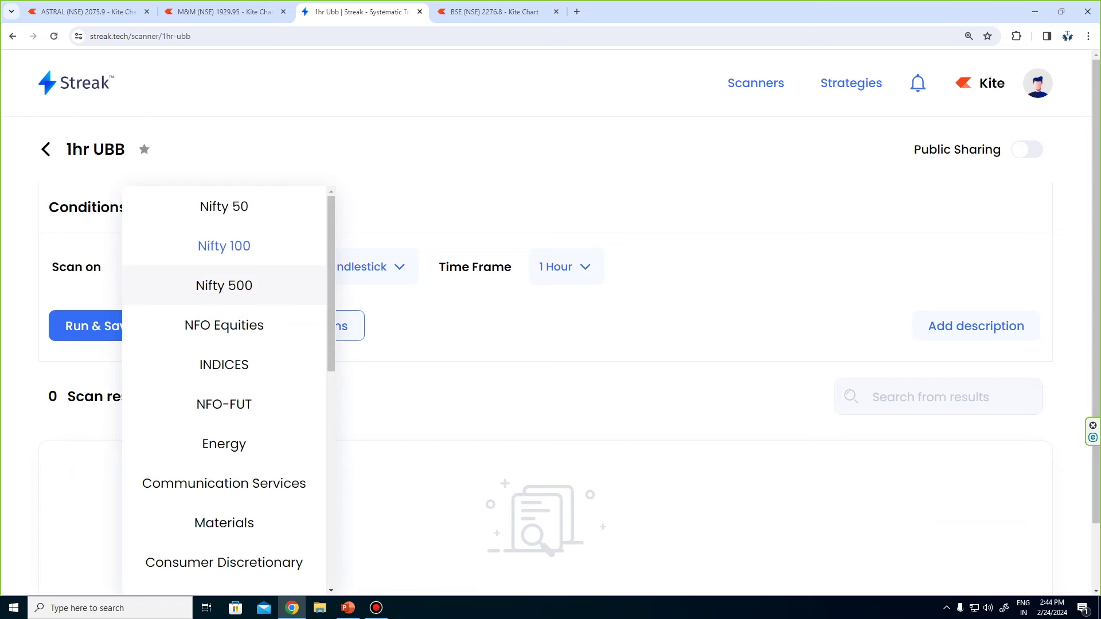
pyautogui.click(223, 286)
pyautogui.click(117, 326)
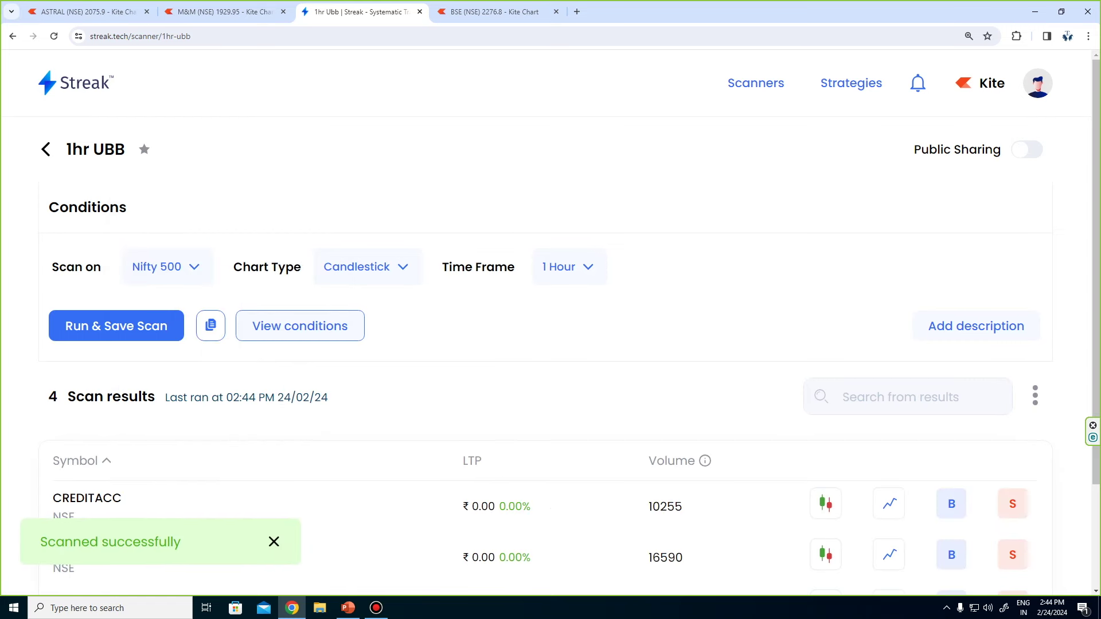
# Open the FLUOROCHEM chart in Kite from the 1hr UBB matches, examine its latest candles against the upper band, and return to Streak.
pyautogui.scroll(-2, 551, 327)
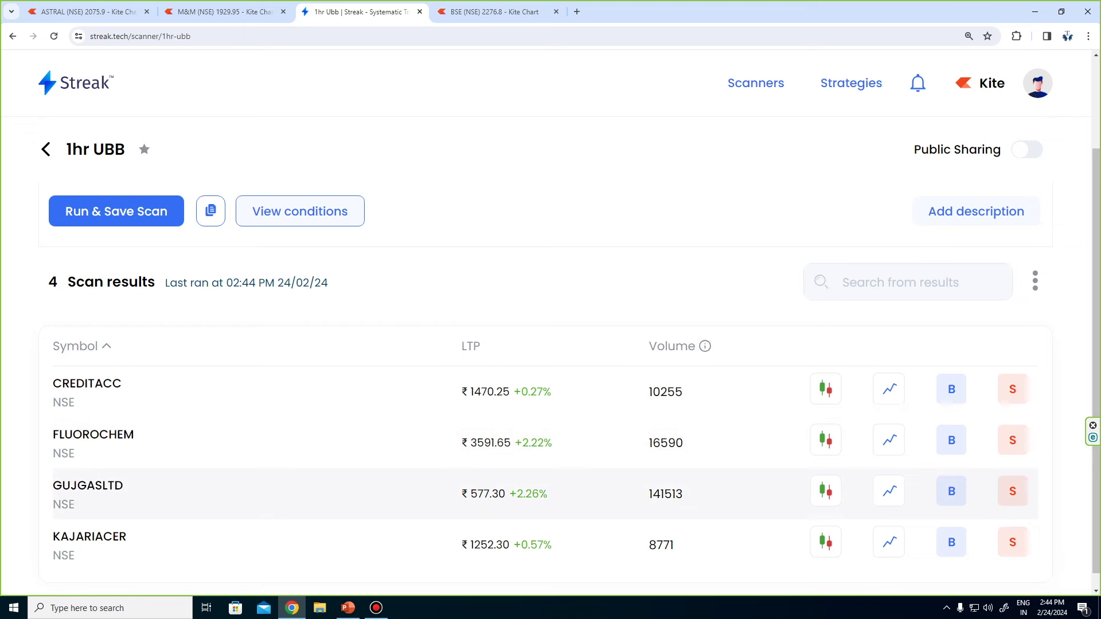
pyautogui.scroll(-1, 551, 367)
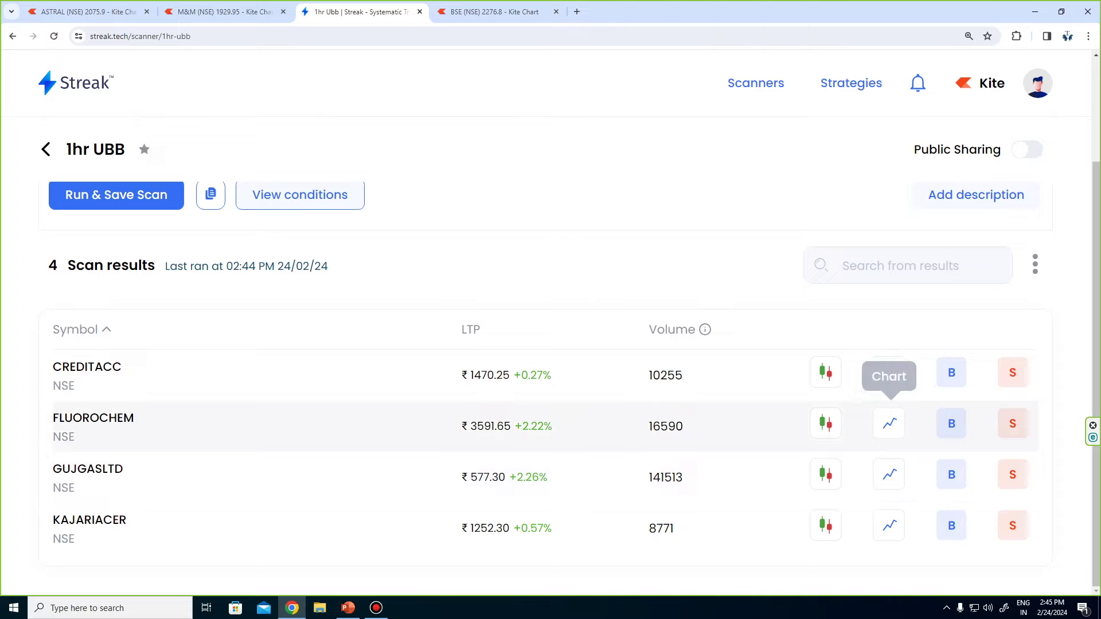
pyautogui.click(890, 423)
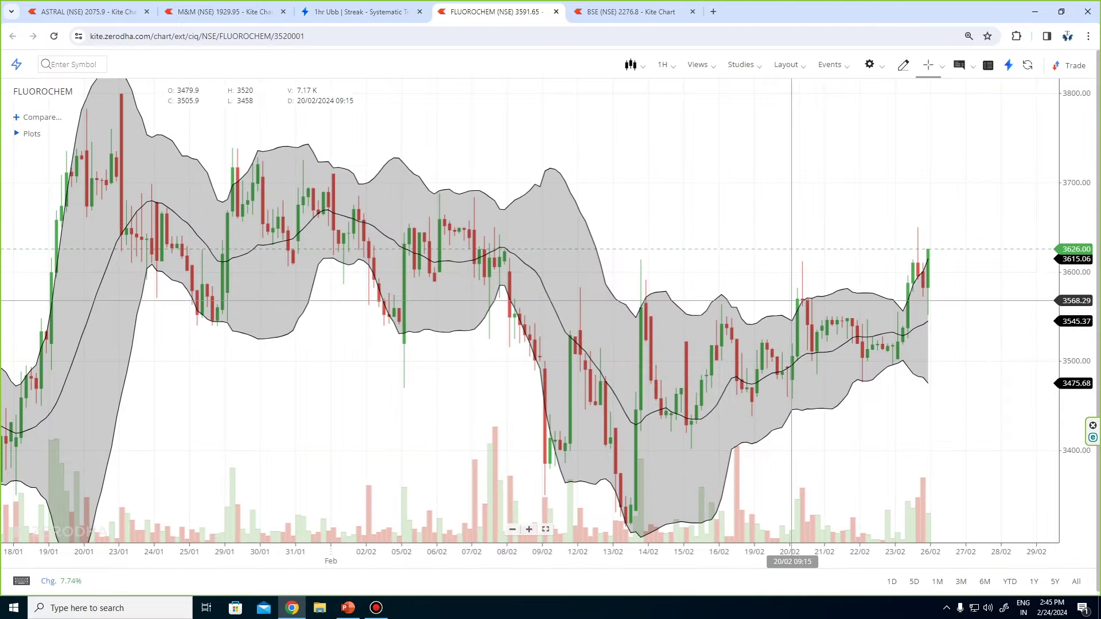
pyautogui.scroll(5, 832, 283)
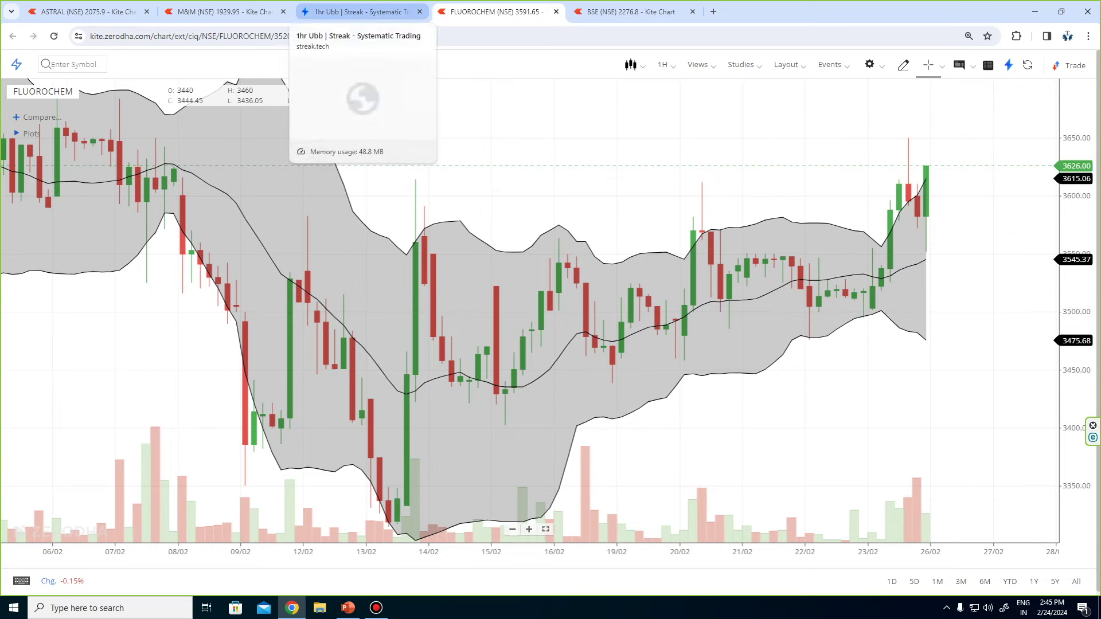
pyautogui.click(356, 12)
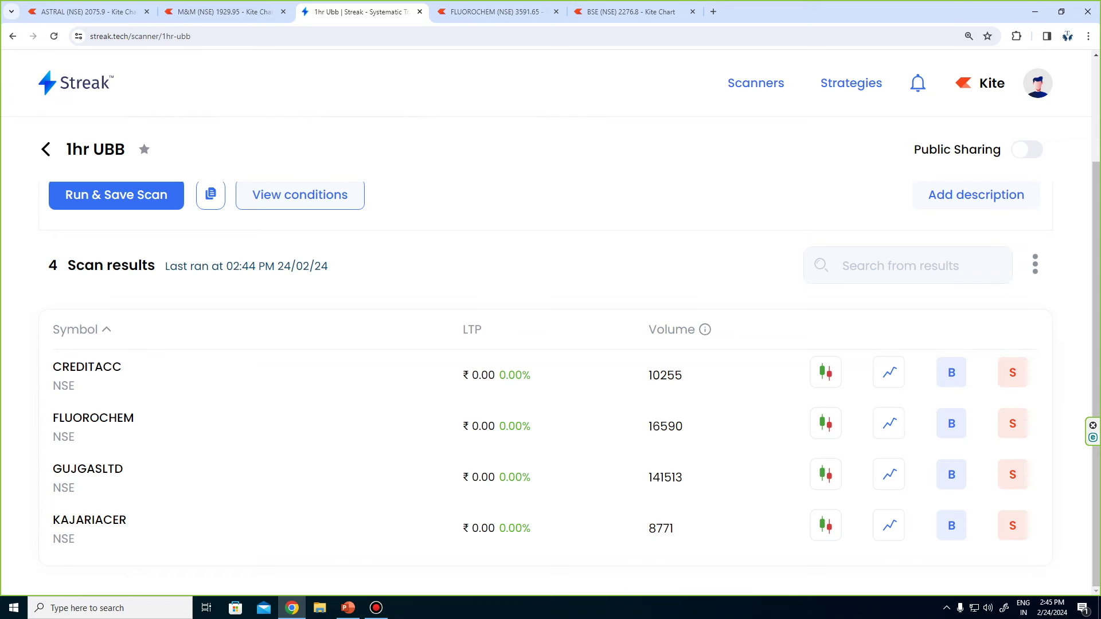
# Open the popular Heikin Ashi Bullish Reversal scanner from the Scanners page and show its conditions.
pyautogui.scroll(2, 573, 372)
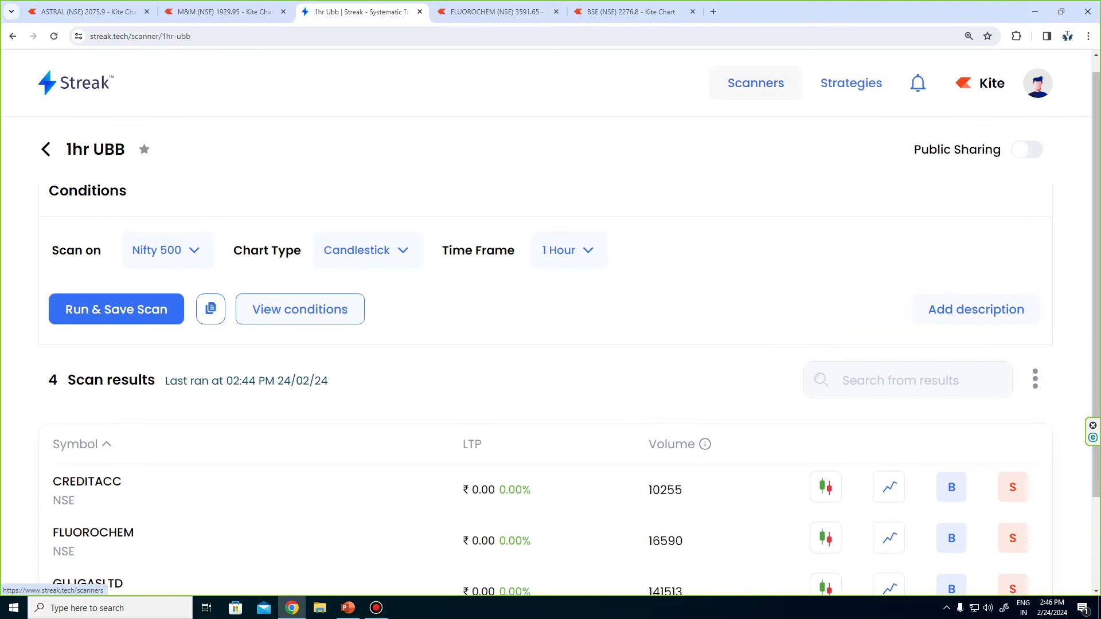
pyautogui.hotkey('alt', 'Left')
pyautogui.scroll(-4, 401, 344)
pyautogui.scroll(-6, 401, 402)
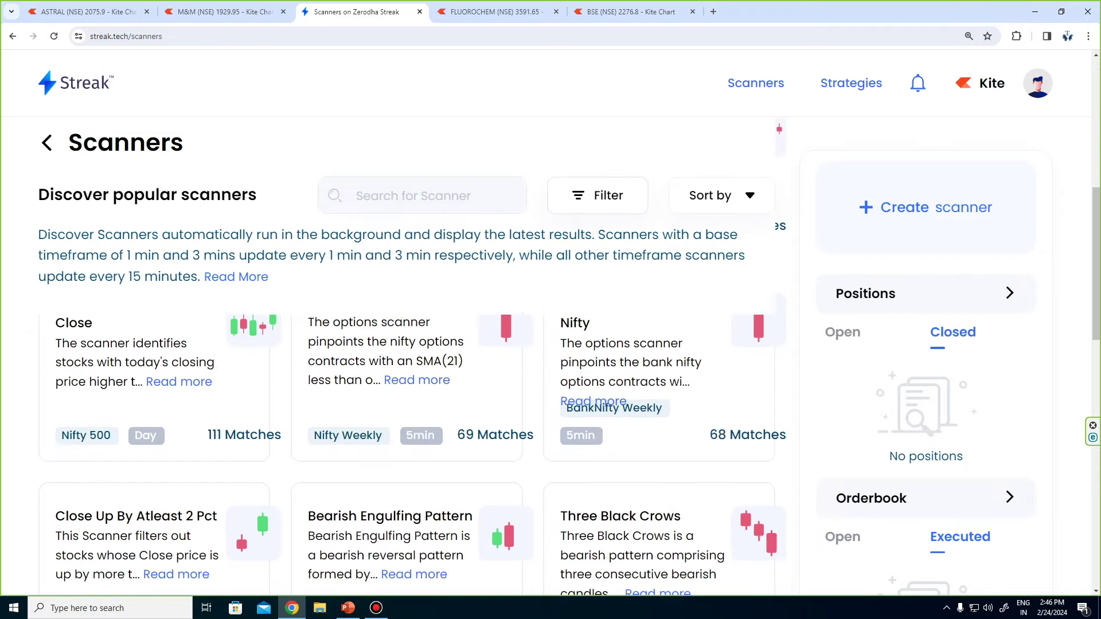
pyautogui.scroll(-3, 402, 402)
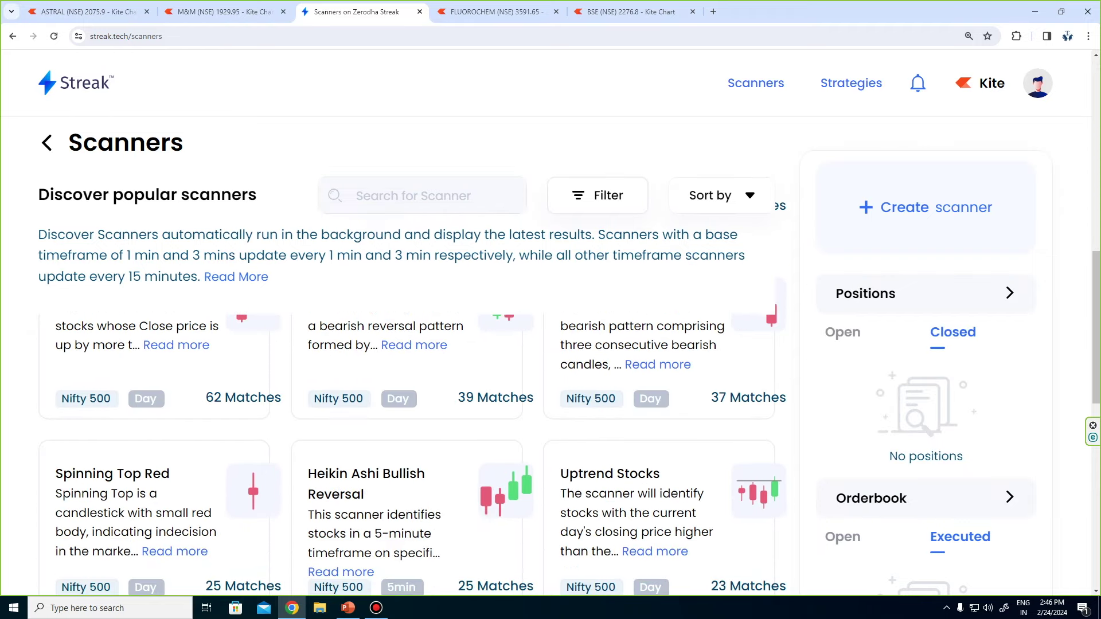
pyautogui.click(367, 378)
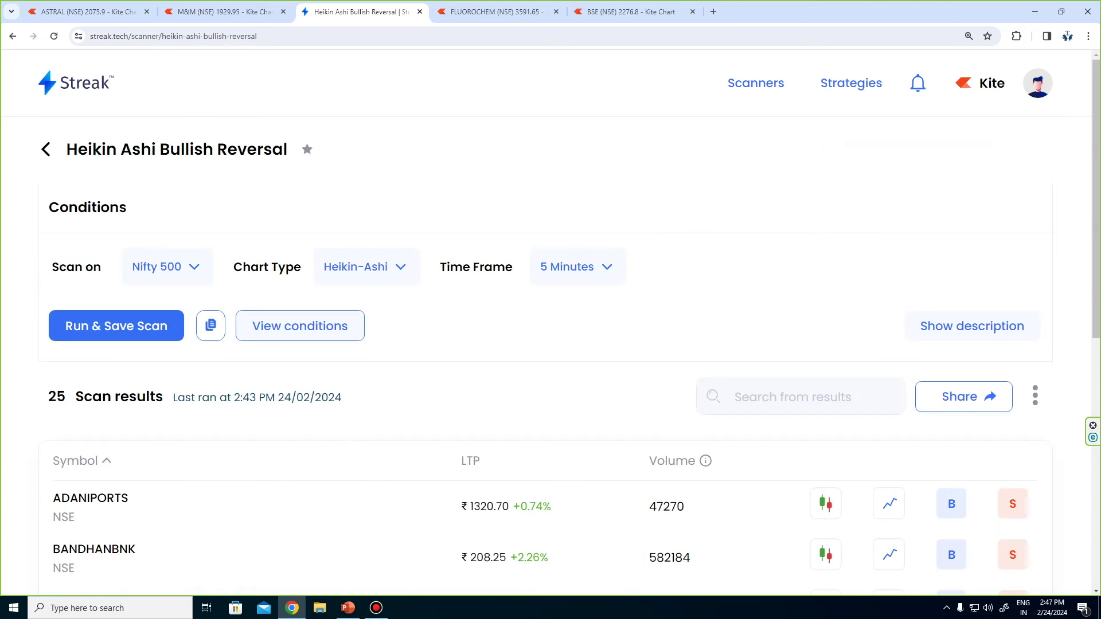
pyautogui.click(300, 325)
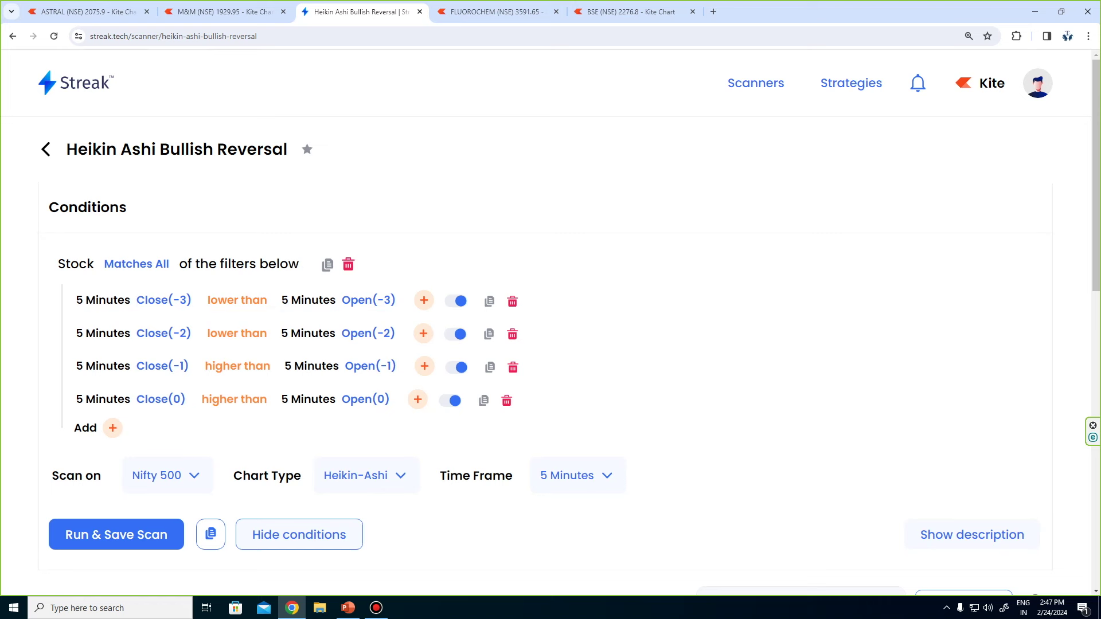
# Switch the Heikin Ashi Bullish Reversal scanner's chart type to Candlestick and back to Heikin-Ashi.
pyautogui.click(363, 475)
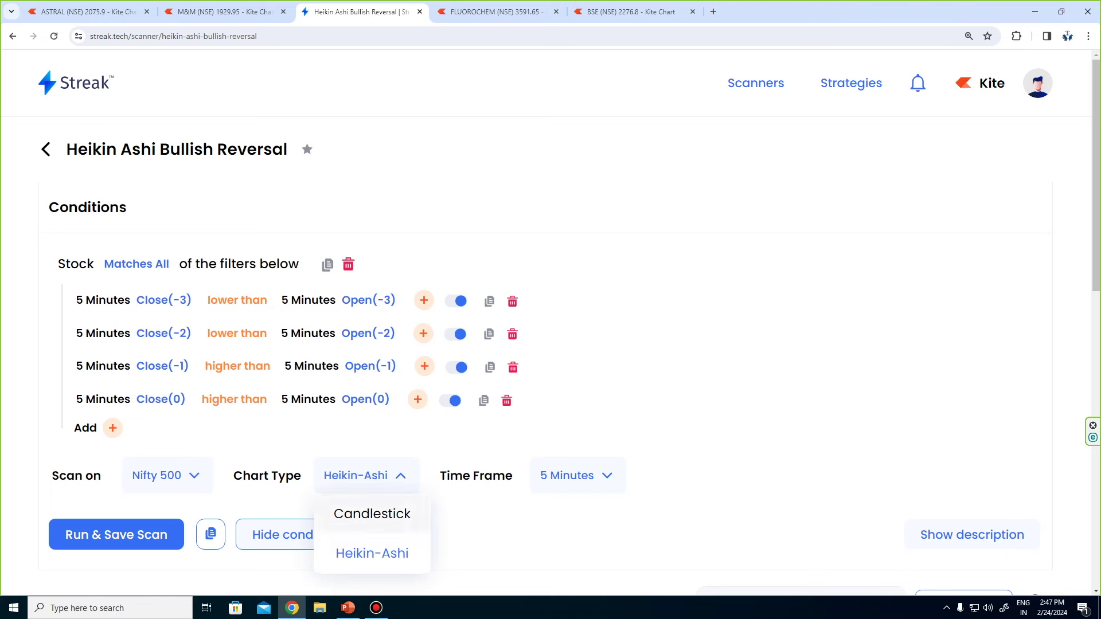
pyautogui.click(372, 514)
pyautogui.click(362, 475)
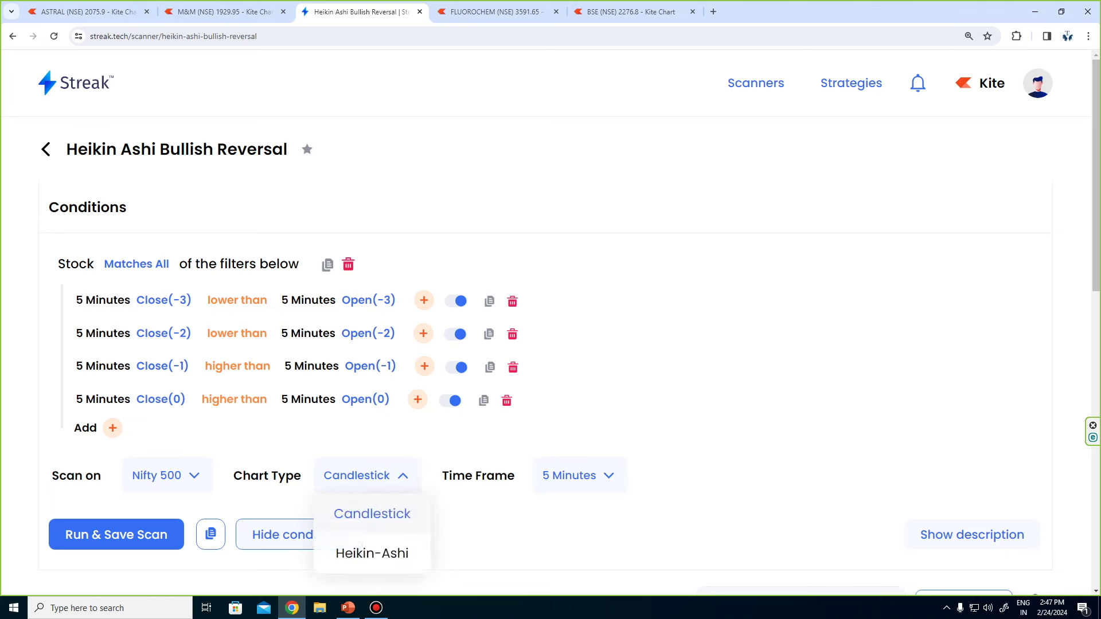
pyautogui.click(373, 553)
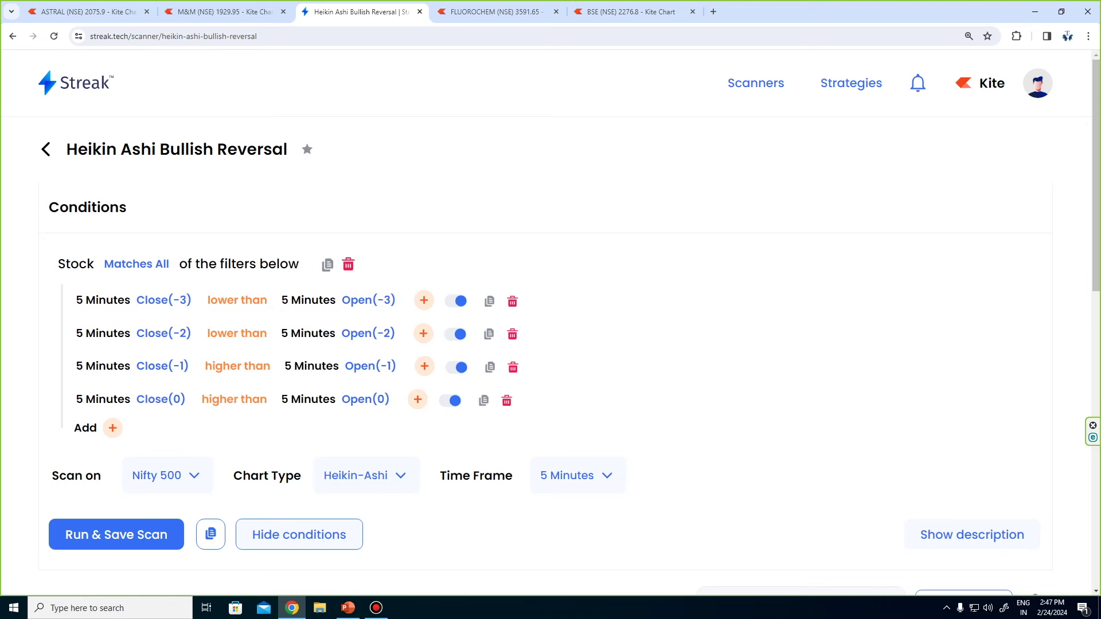
# Try the 1 Hour time frame on the scanner, then restore 5 Minutes and update all conditions to it.
pyautogui.click(576, 475)
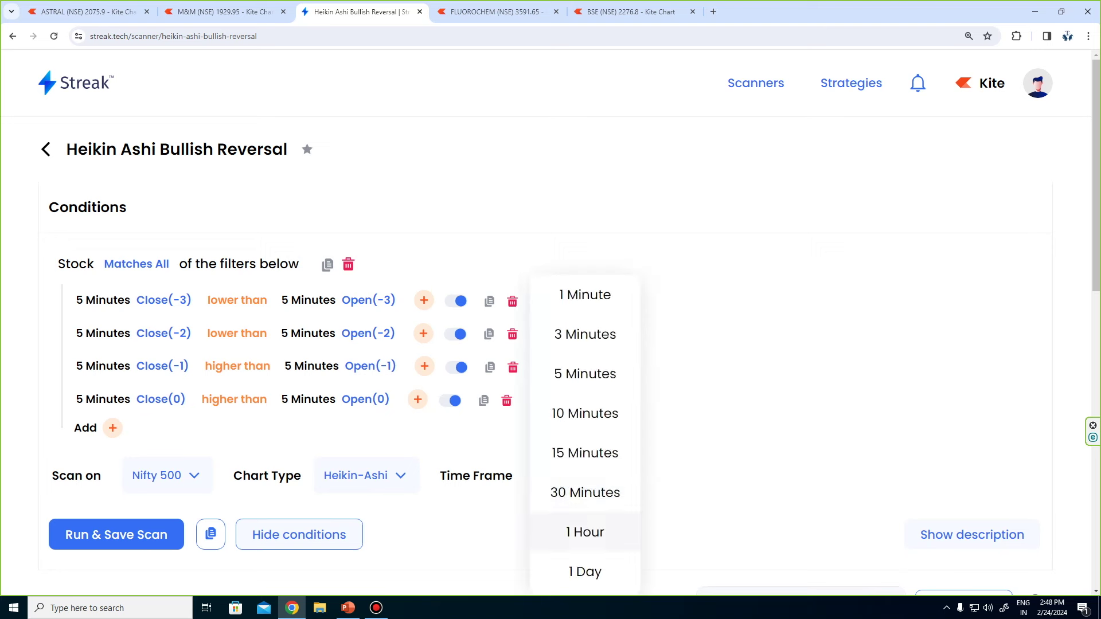
pyautogui.click(585, 533)
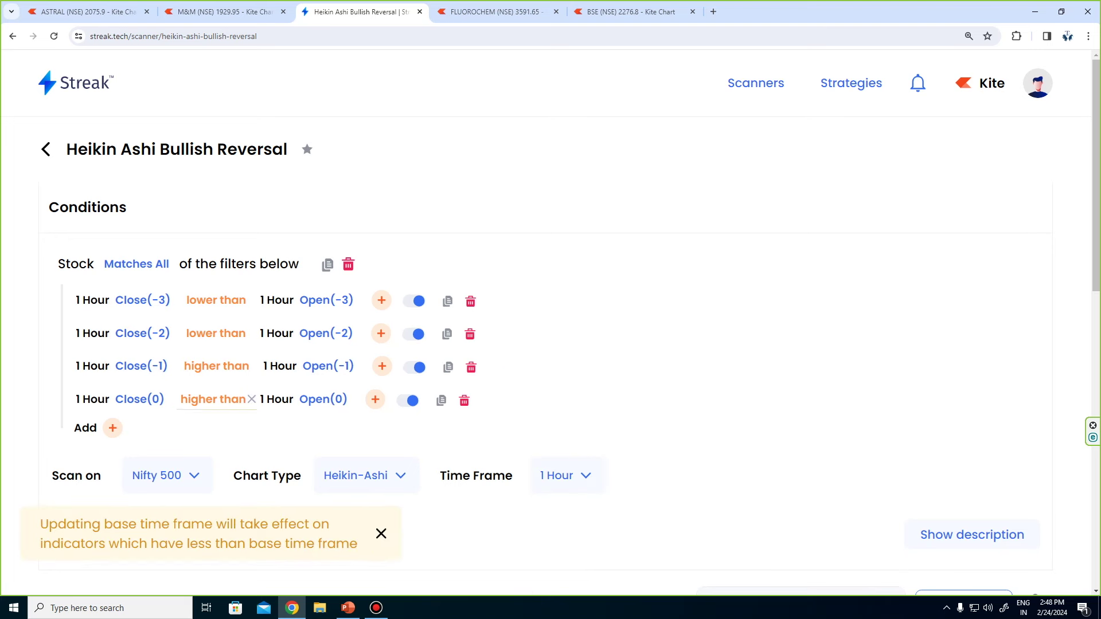
pyautogui.click(565, 475)
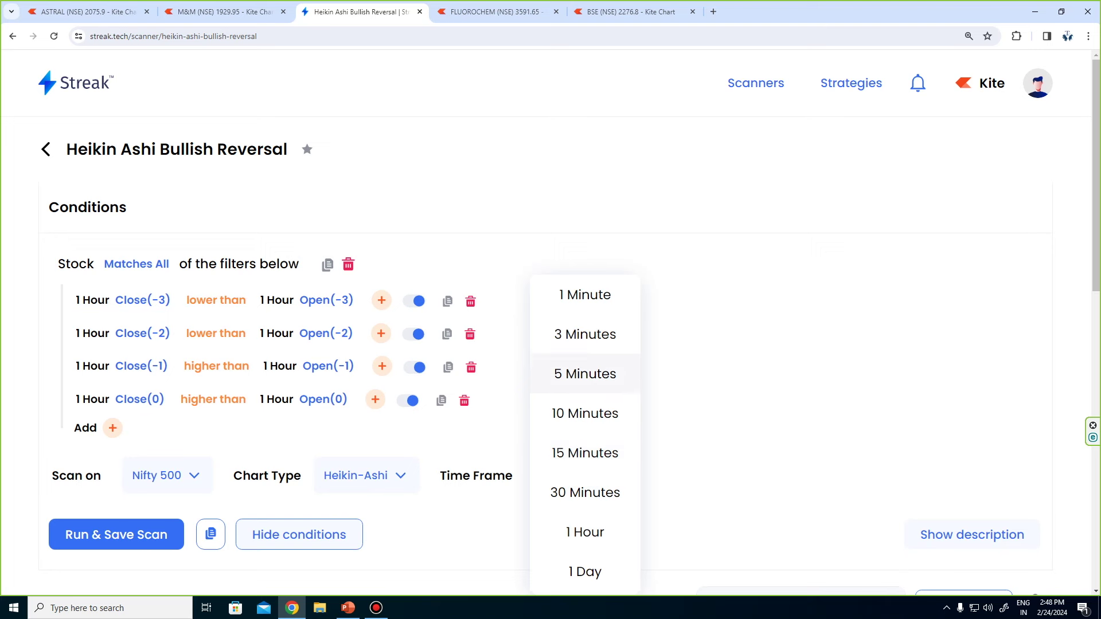
pyautogui.click(584, 373)
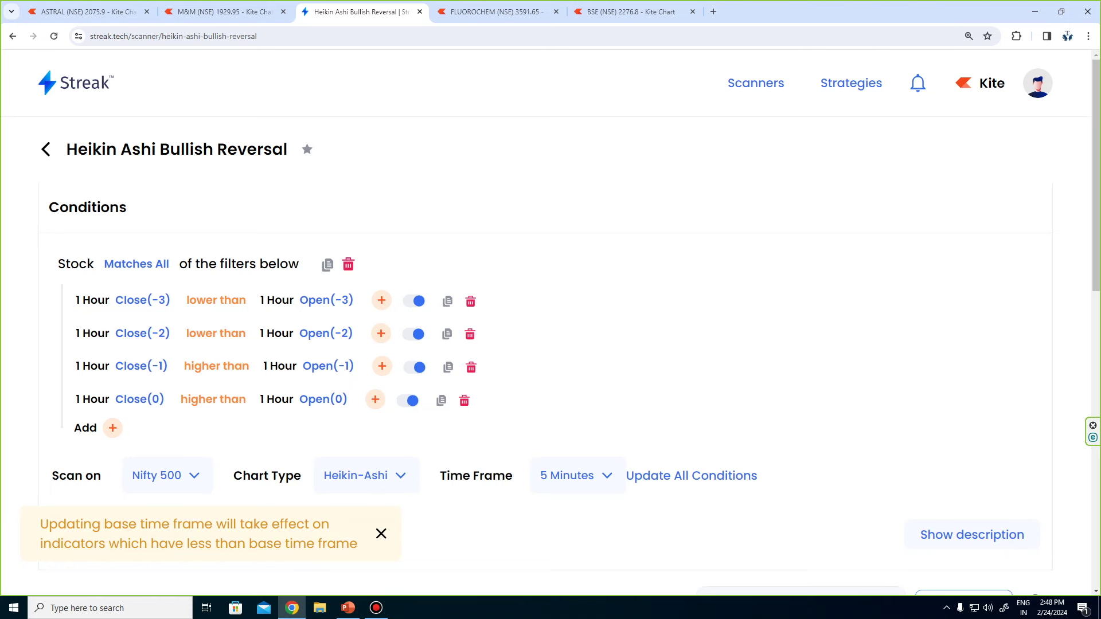
pyautogui.click(692, 476)
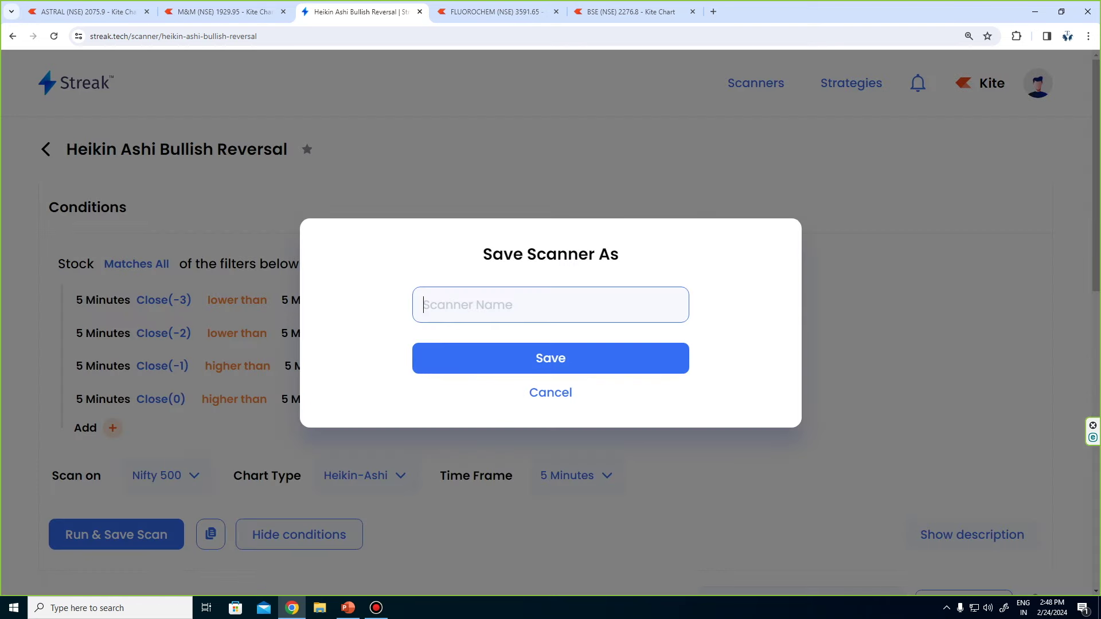
# Run and save the Heikin-Ashi scanner as "5min Hikenashi Bullish" and look through its matching stocks.
pyautogui.write('5min Hikenashi Bu')
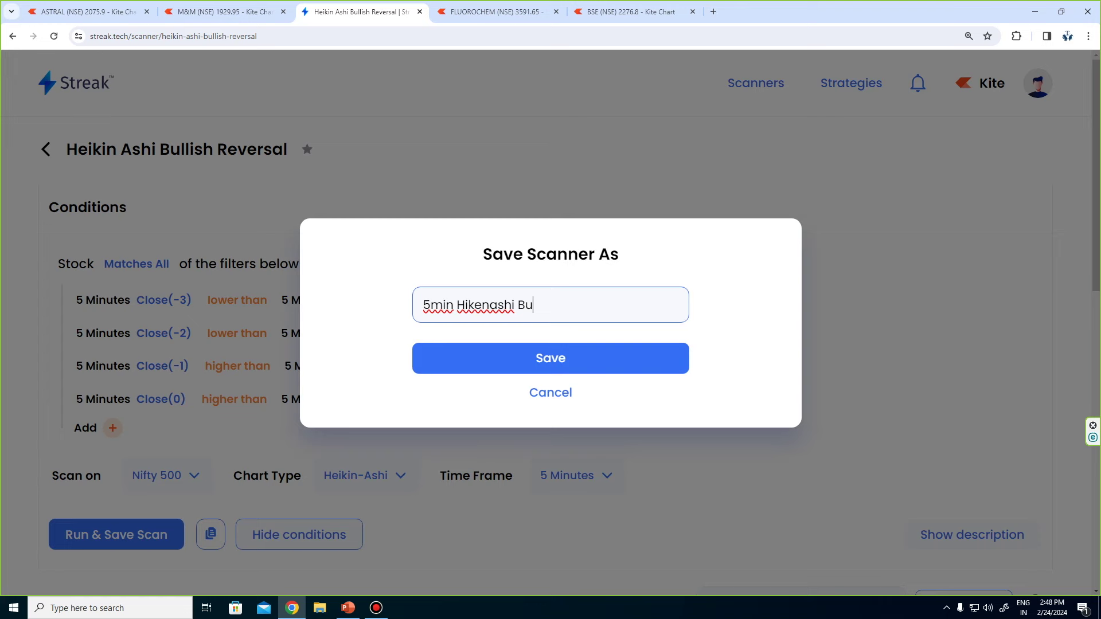
pyautogui.write('llish')
pyautogui.press('Return')
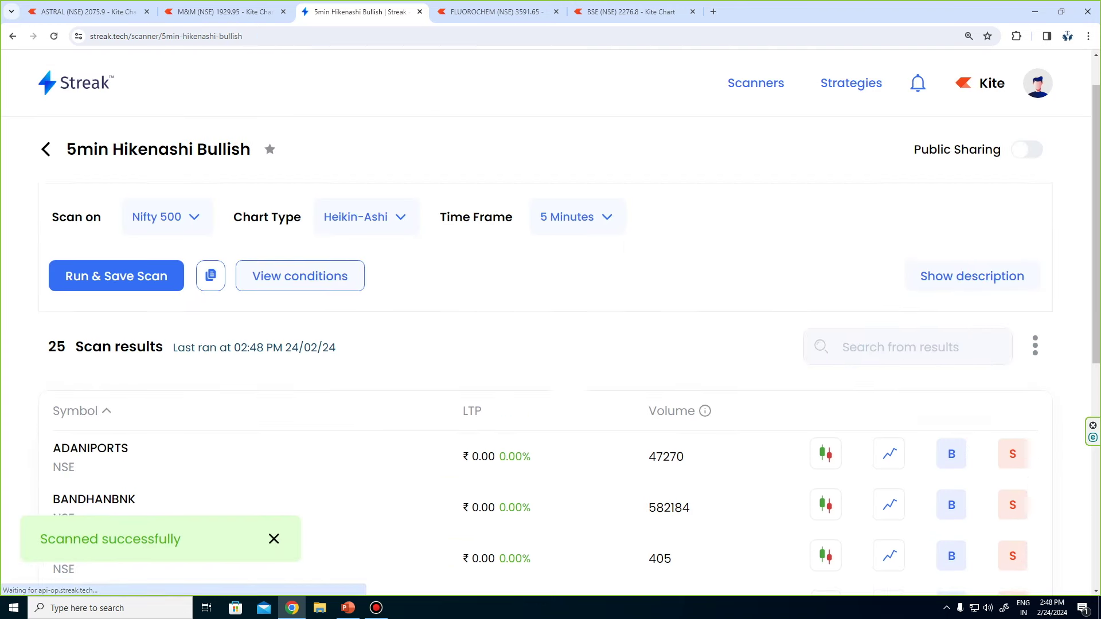
pyautogui.scroll(-3, 550, 381)
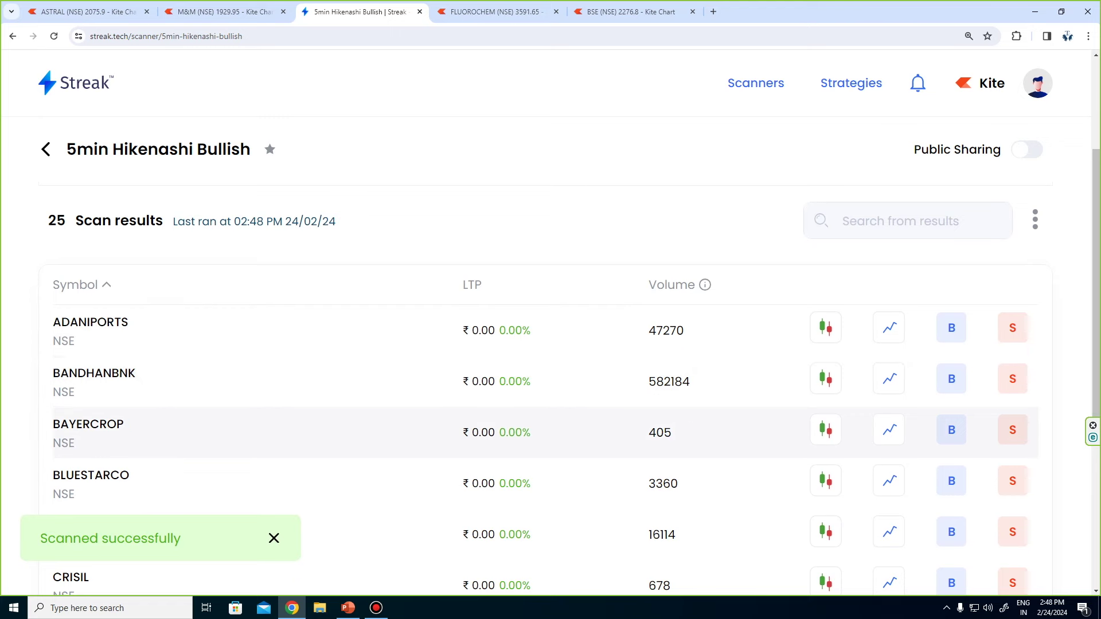
pyautogui.scroll(-5, 550, 396)
pyautogui.scroll(6, 551, 373)
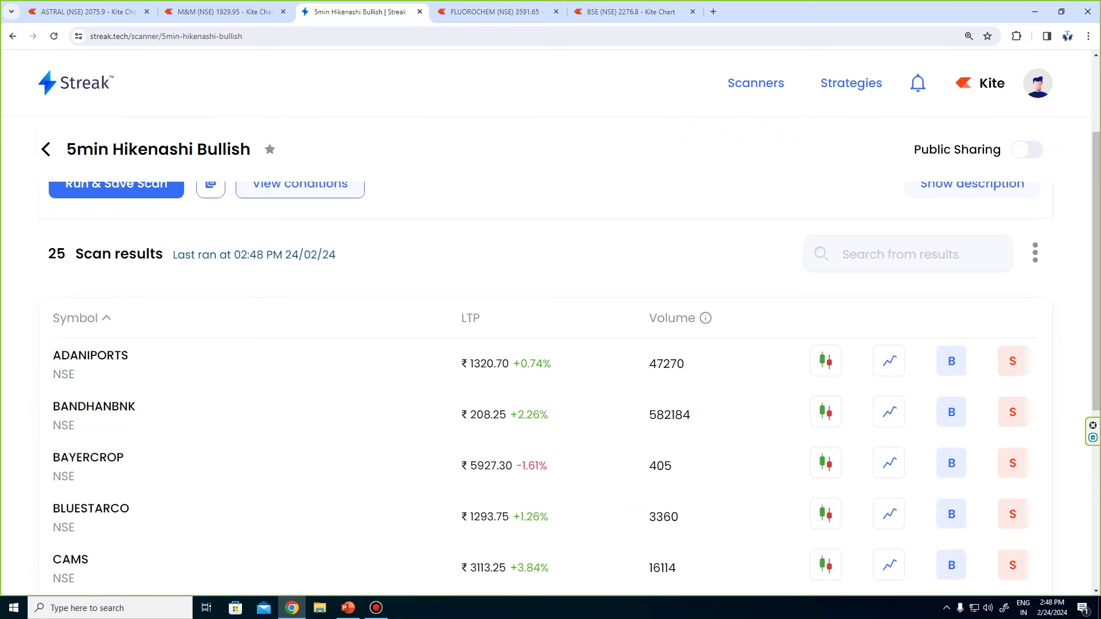
pyautogui.scroll(3, 551, 327)
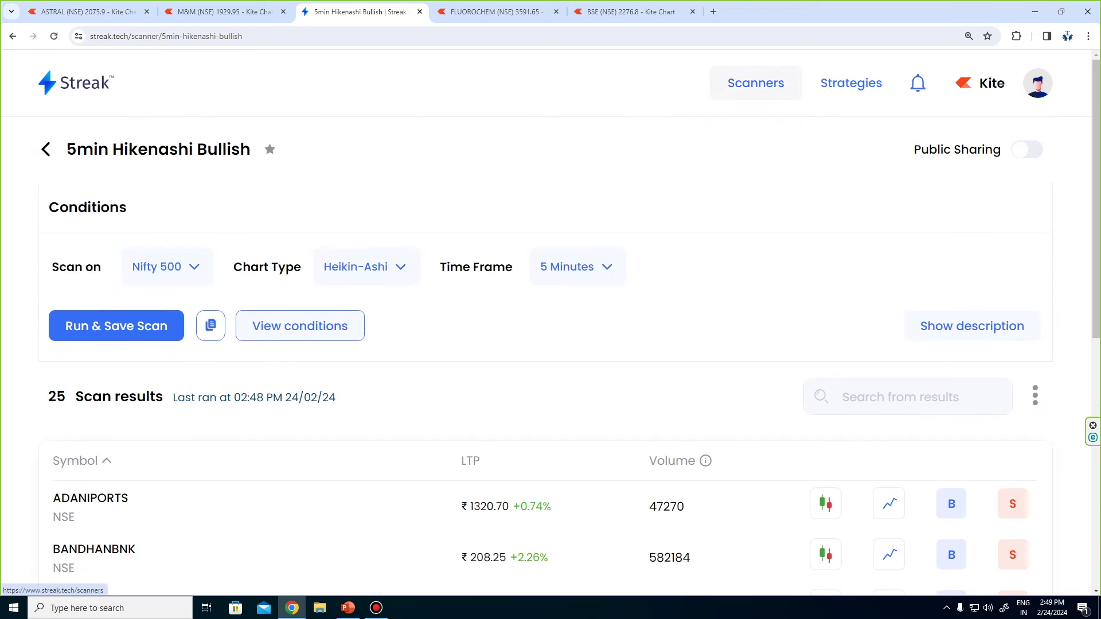
# Return to the Scanners page, open the full My Scanners list and look through the saved scanners.
pyautogui.click(755, 82)
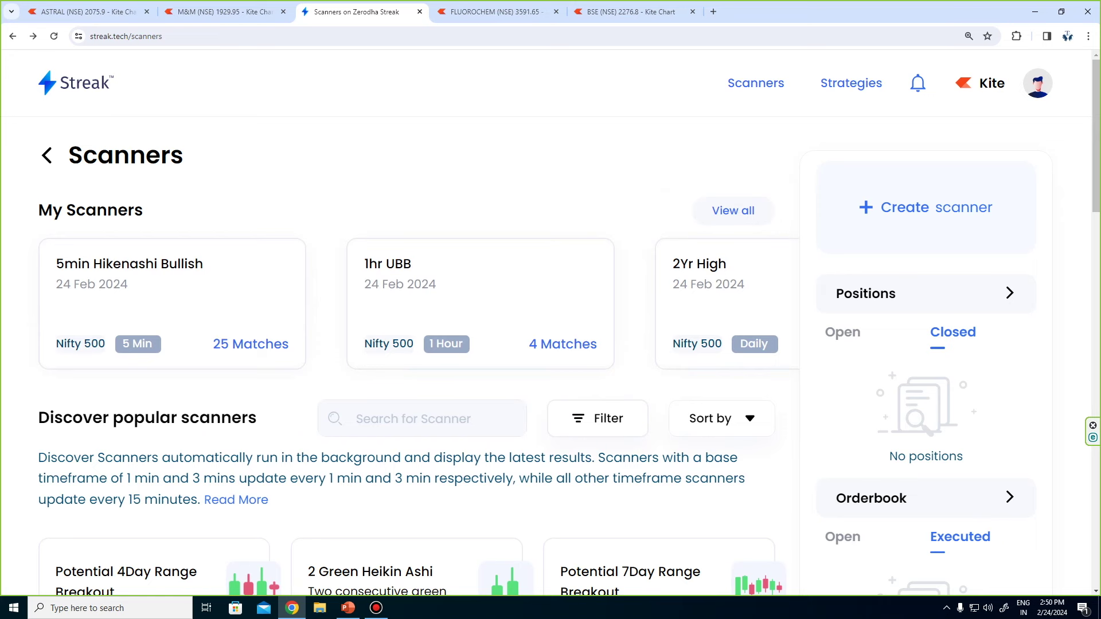
pyautogui.click(733, 210)
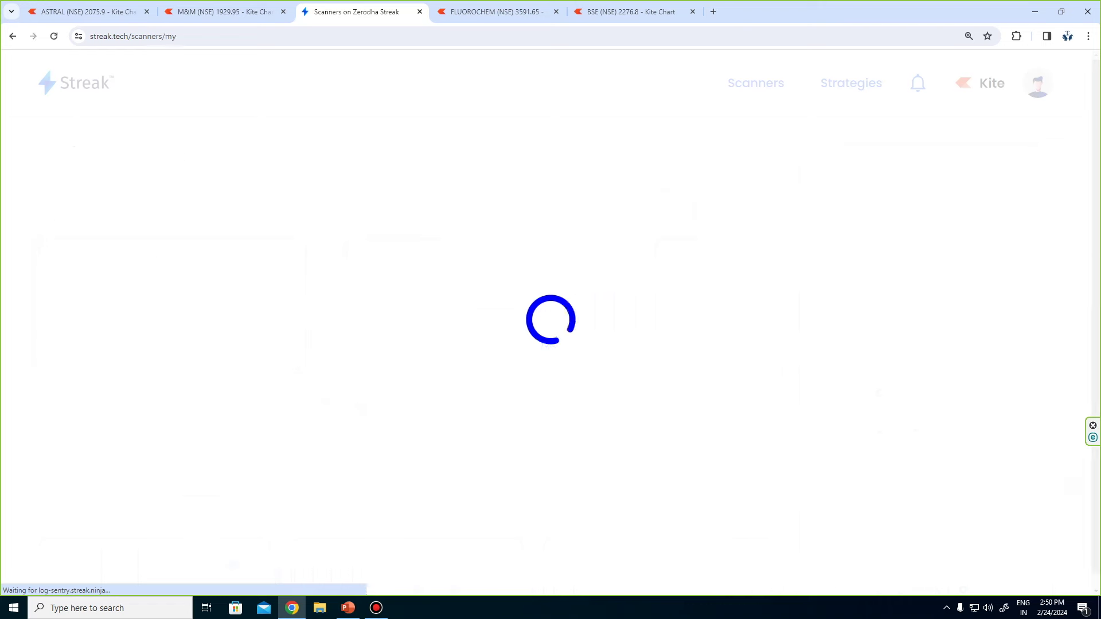
pyautogui.scroll(-1, 838, 270)
pyautogui.scroll(-5, 838, 270)
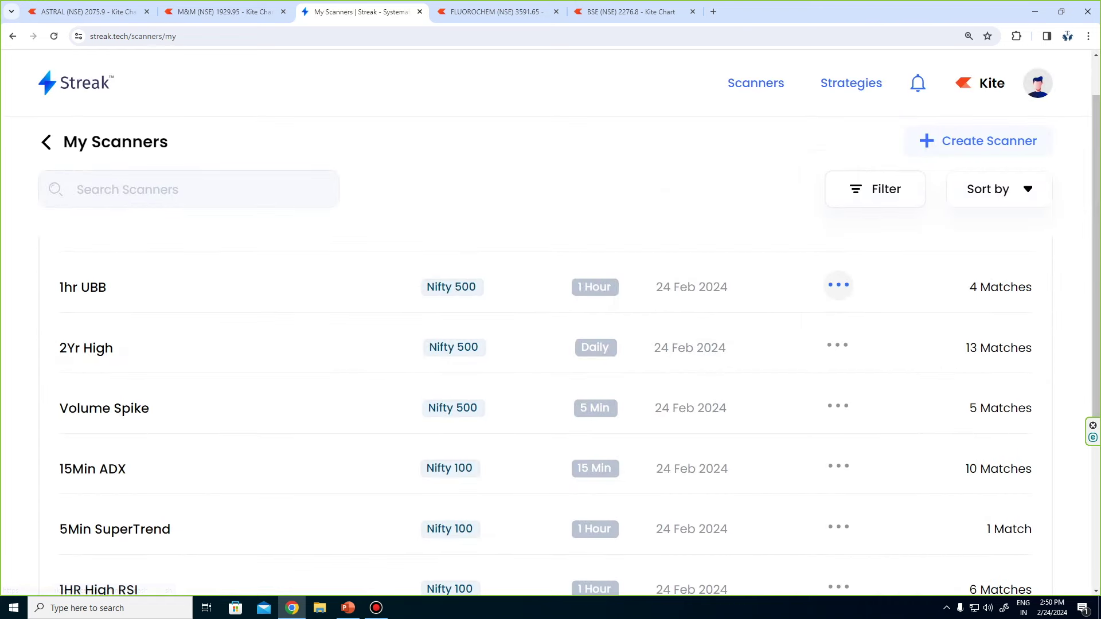